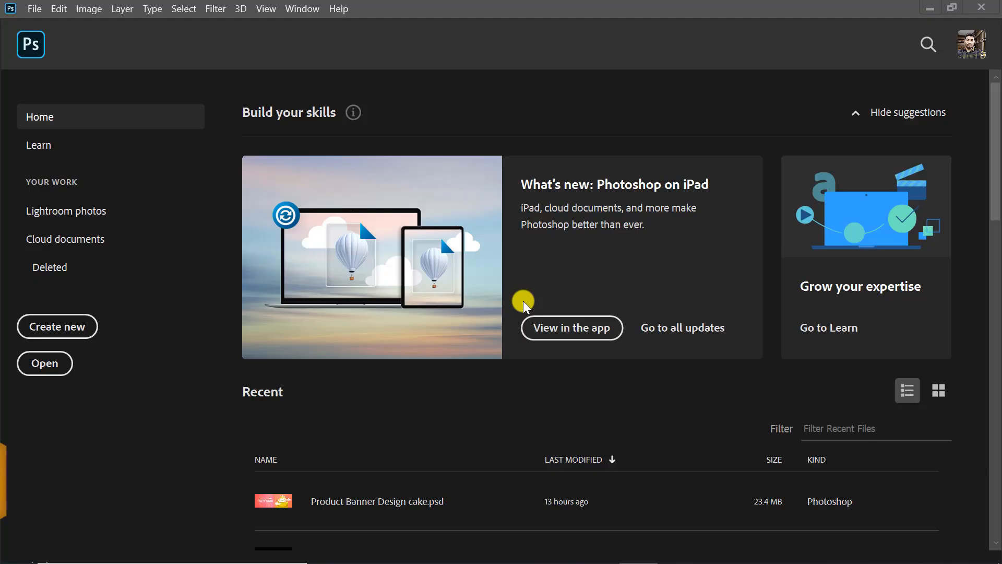
Create an A4 landscape document named Certificate Design, 297 x 210 mm at 300 pixels/inch.
click(74, 326)
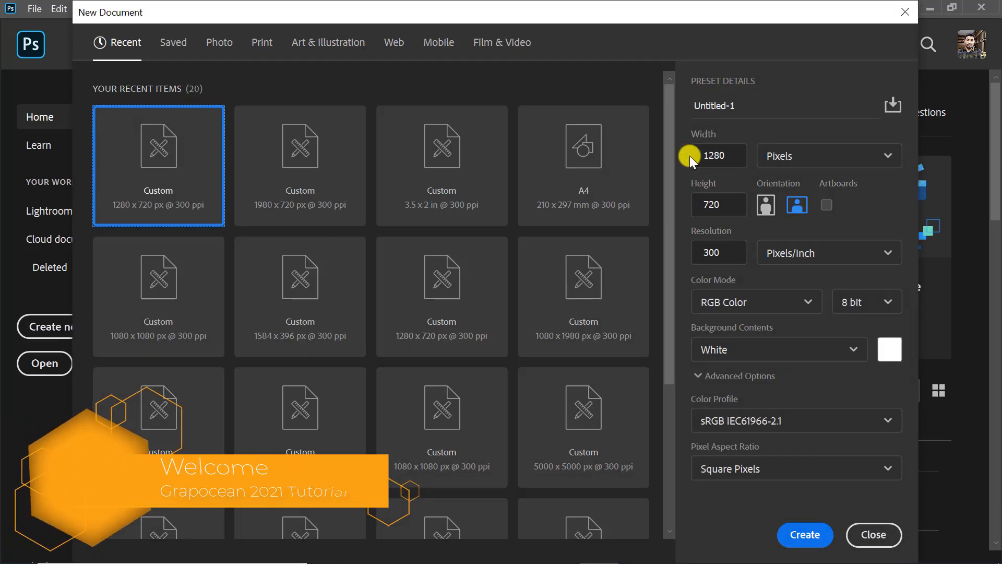
click(749, 99)
text(C)
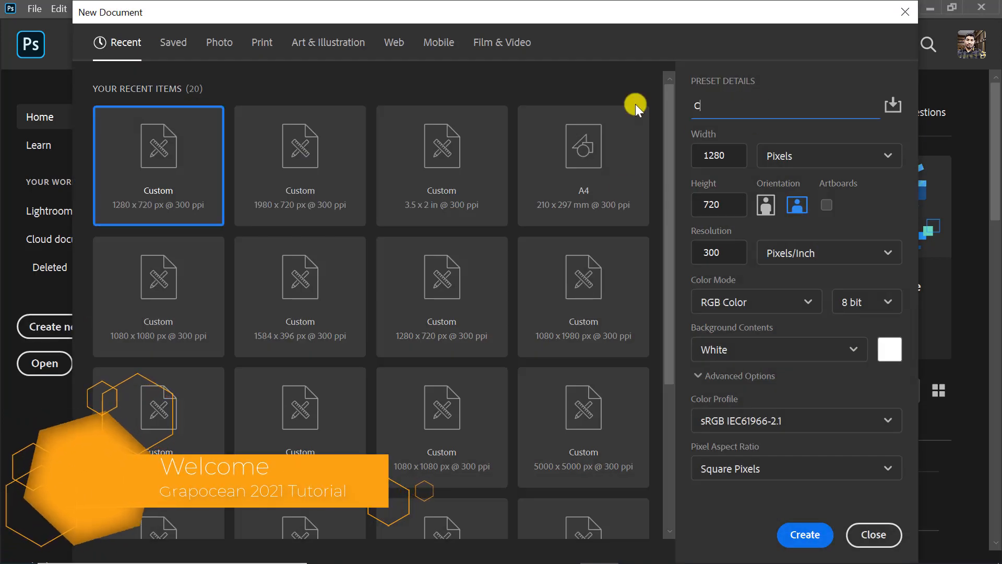
text(ertific)
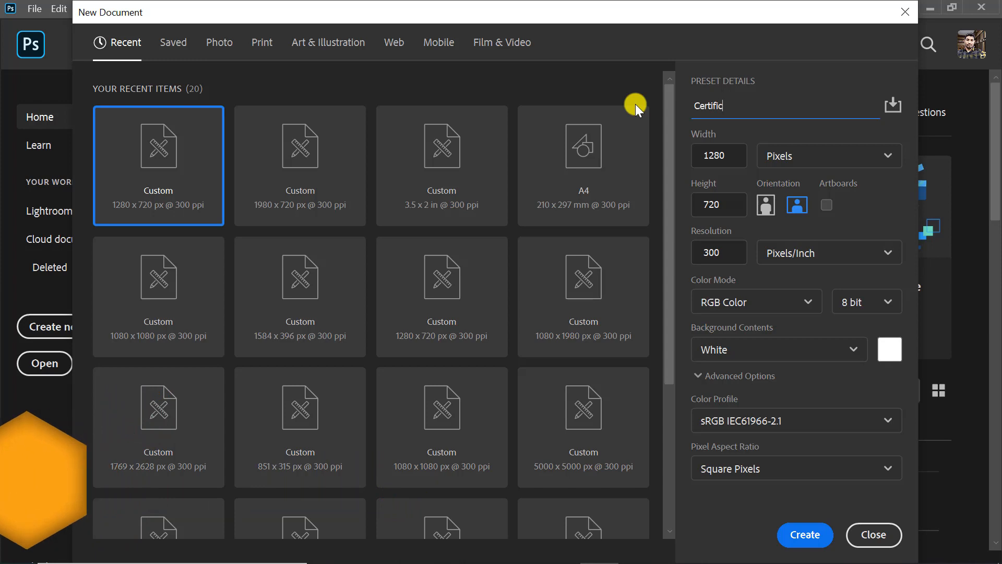
text(ate Design)
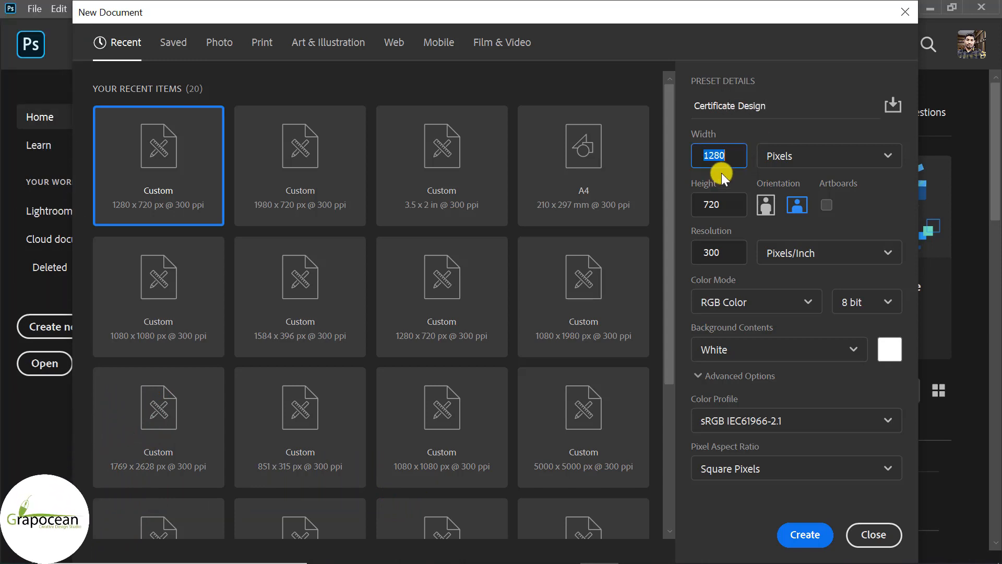
click(589, 166)
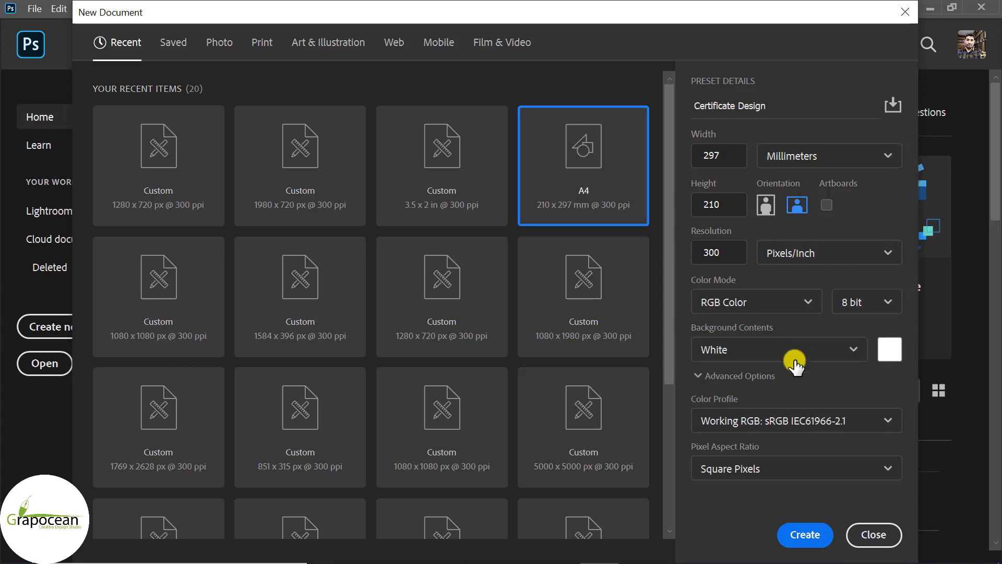
click(815, 535)
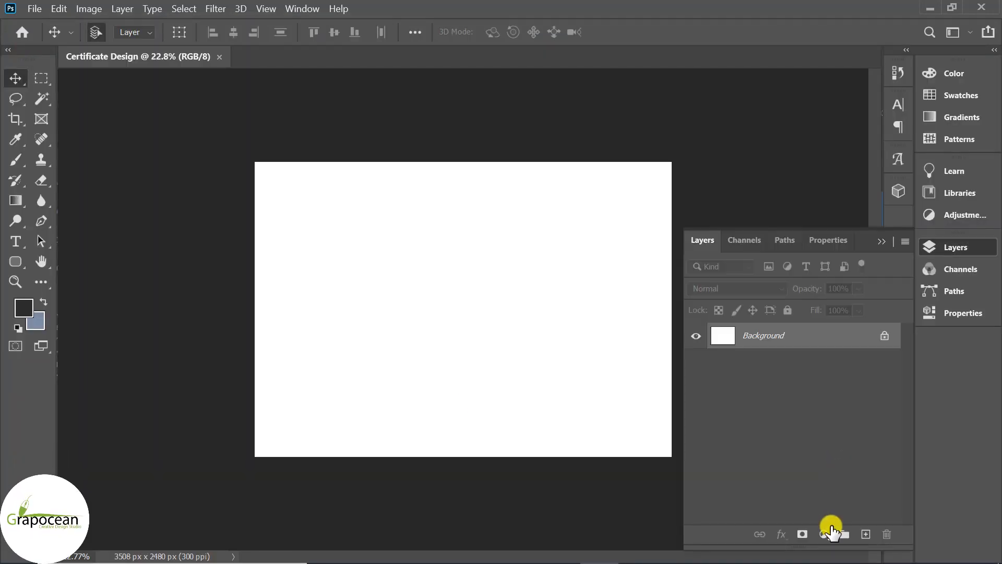
Add a solid color fill layer in #f5f6fa above the background and lock it.
click(823, 534)
click(867, 252)
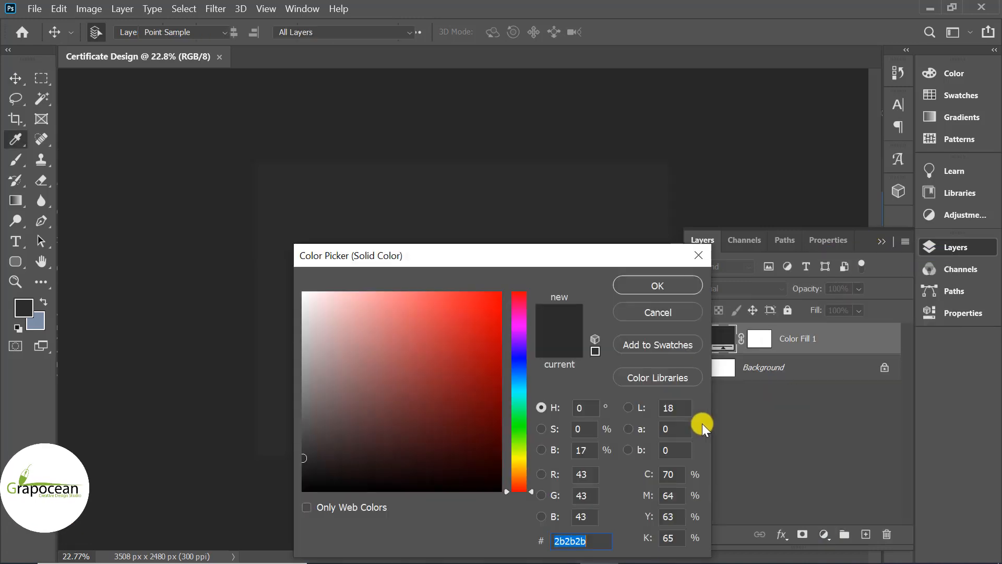
text(f5f6fa)
click(660, 286)
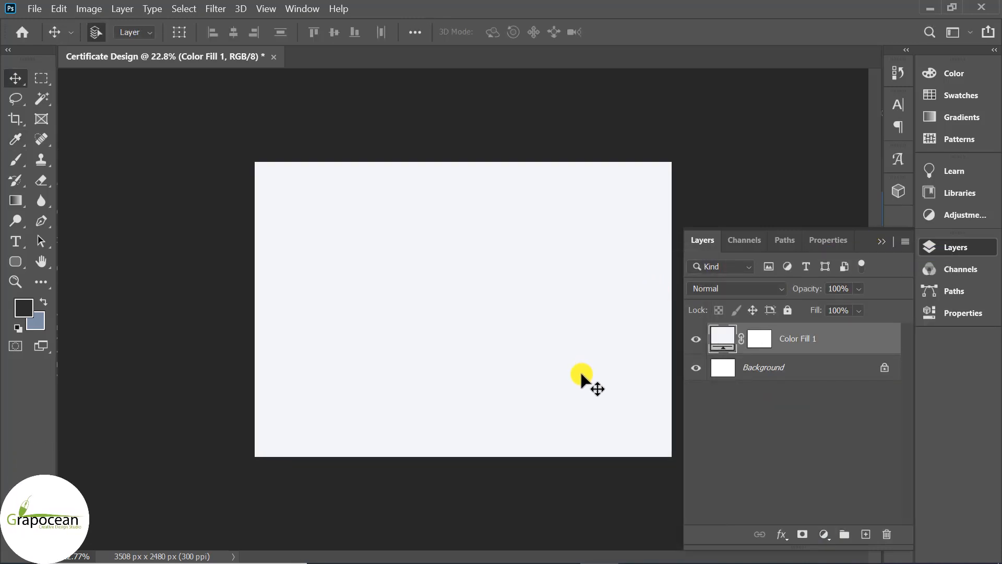
click(787, 310)
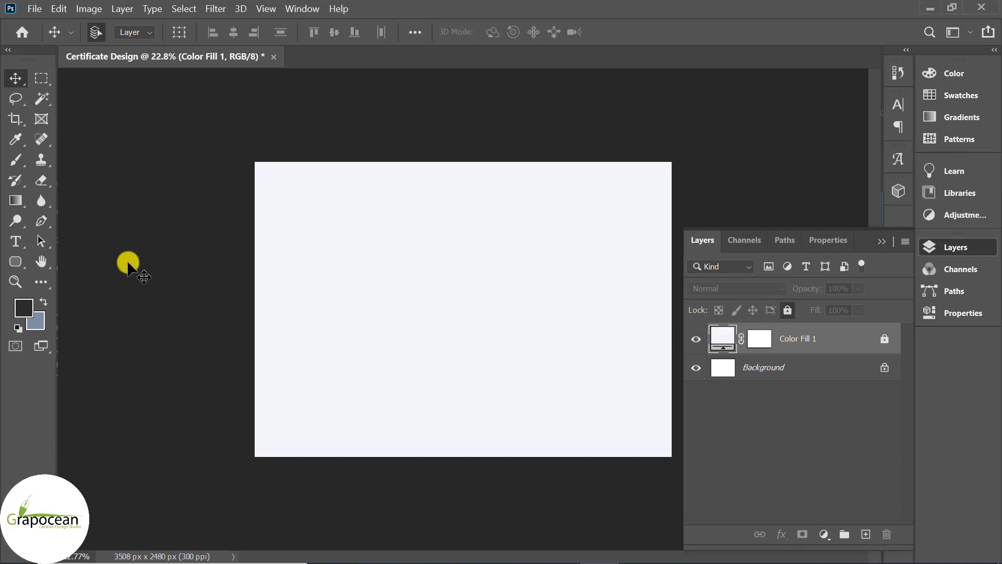
Draw a circle about 1537 px in diameter over the canvas's upper-left corner with the Ellipse tool.
click(15, 261)
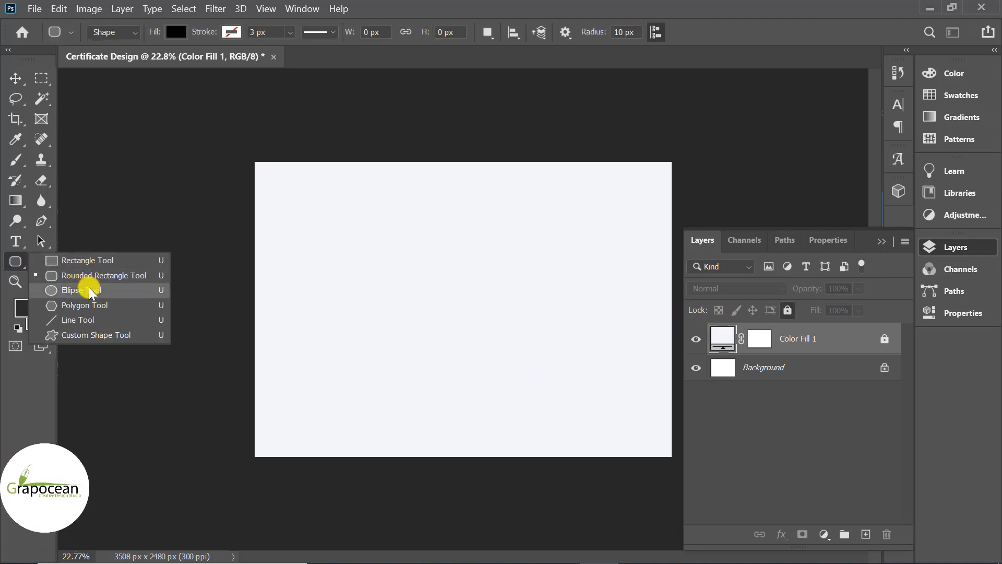
click(78, 290)
drag(226, 124, 410, 416)
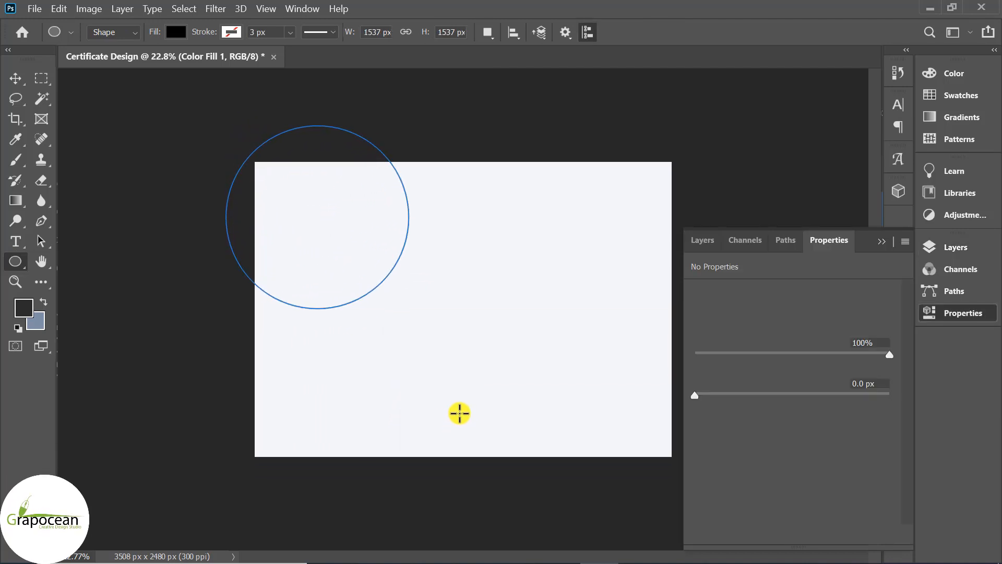
Set the circle's fill color to #192a56.
click(176, 32)
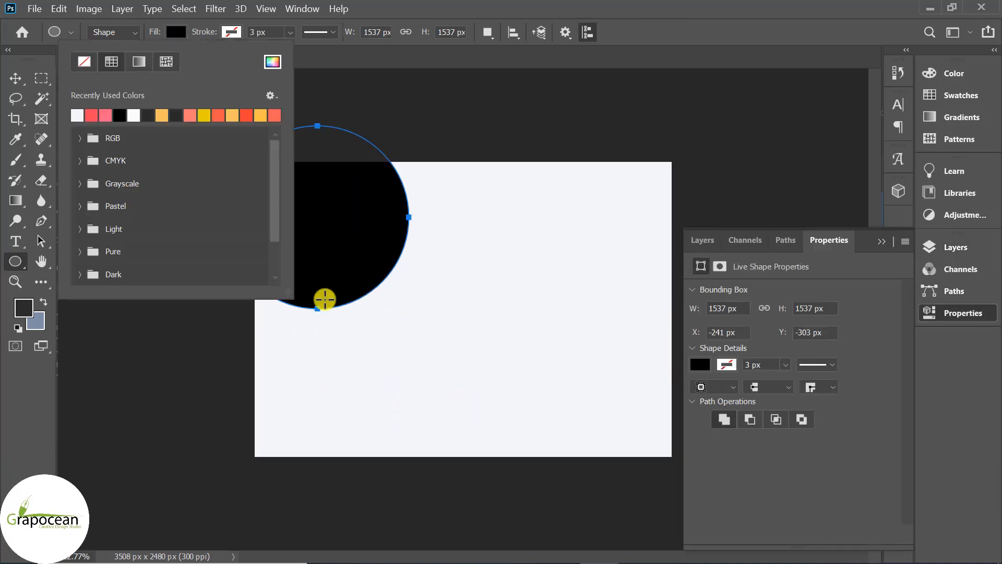
click(273, 62)
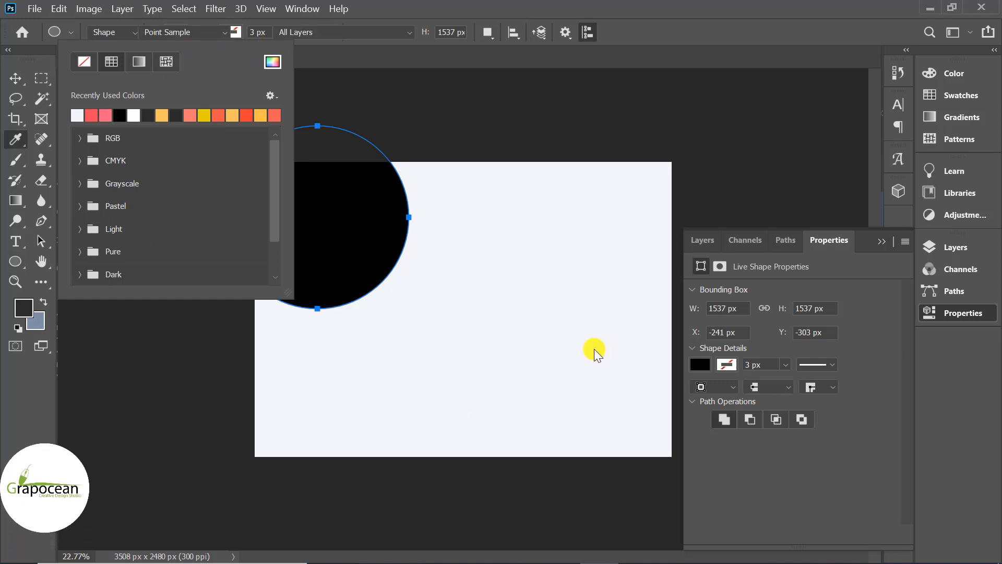
text(#192a56)
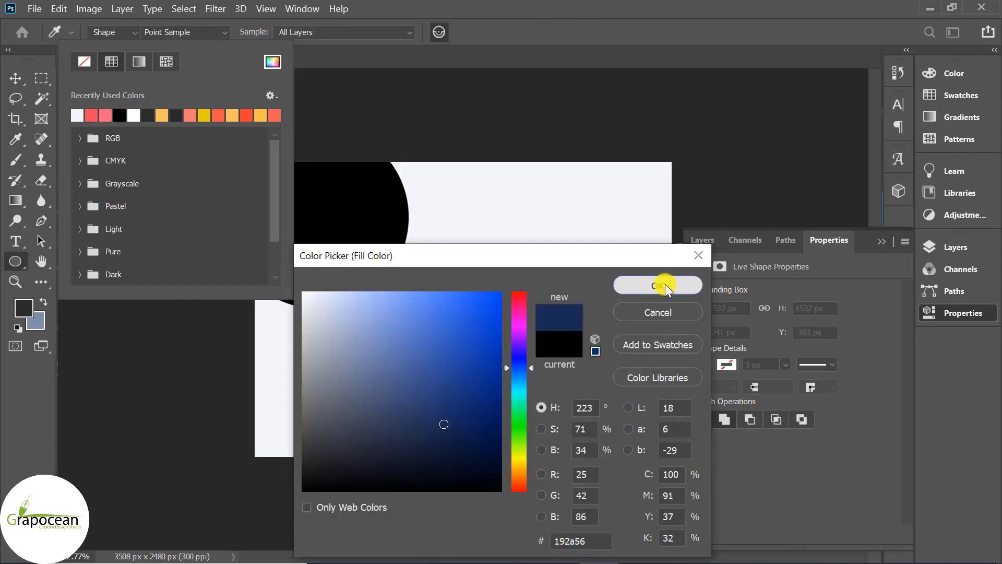
click(659, 285)
Move the navy circle partly off the canvas's upper-left corner, to about X -1167 px and Y -549 px.
key(v)
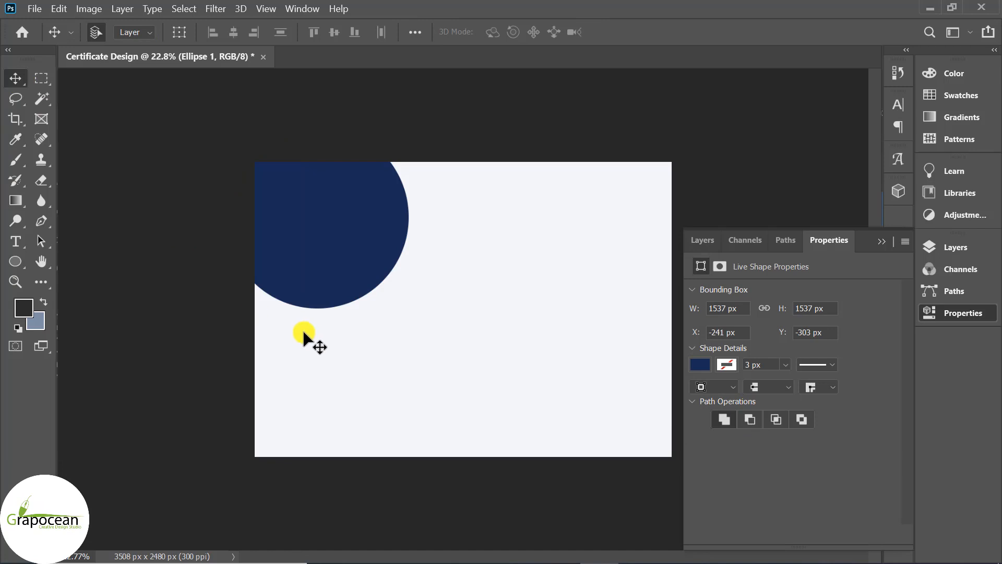
drag(308, 301, 230, 185)
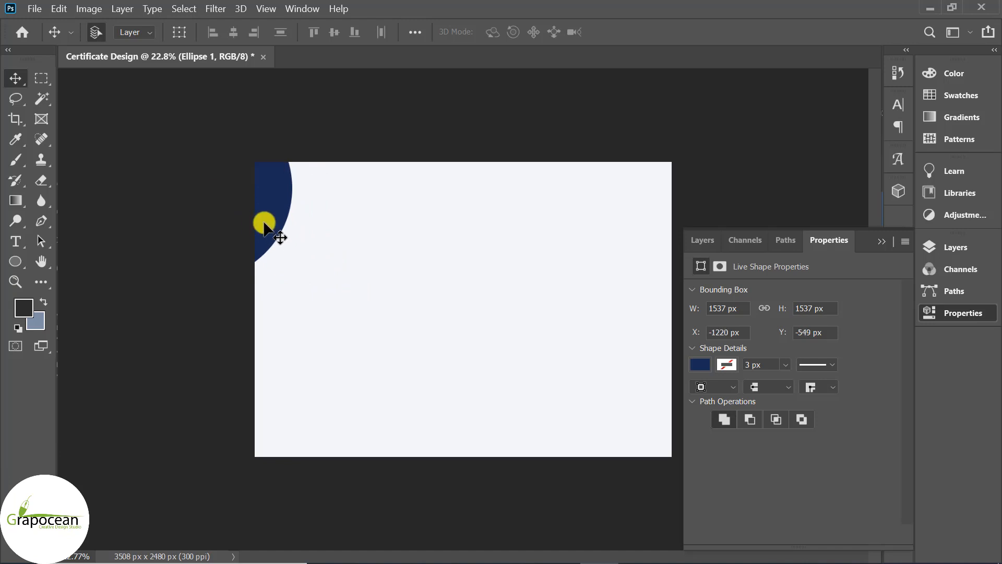
drag(264, 223, 280, 222)
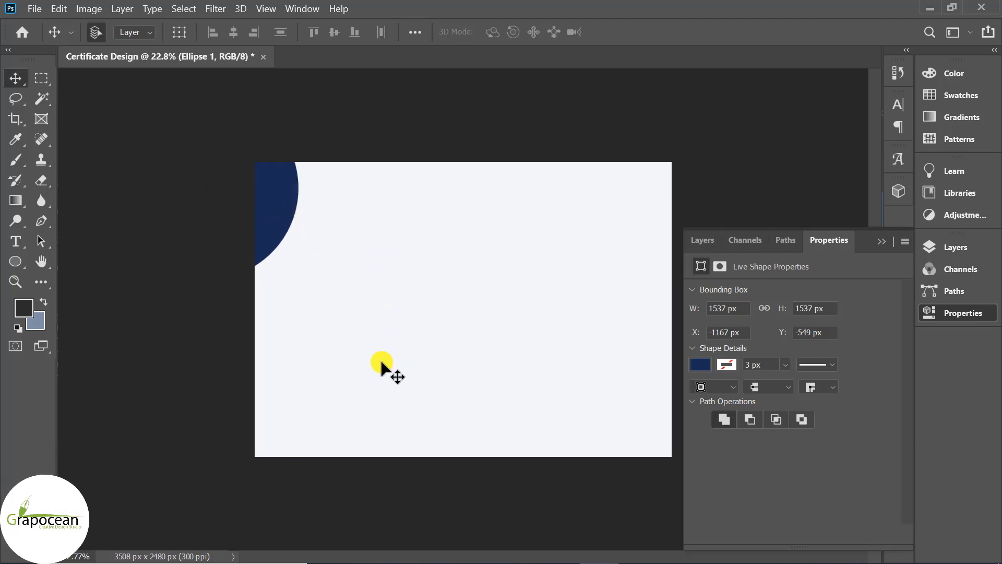
Duplicate the navy circle, enlarging the copy to about 116% and placing its layer beneath the original.
click(885, 243)
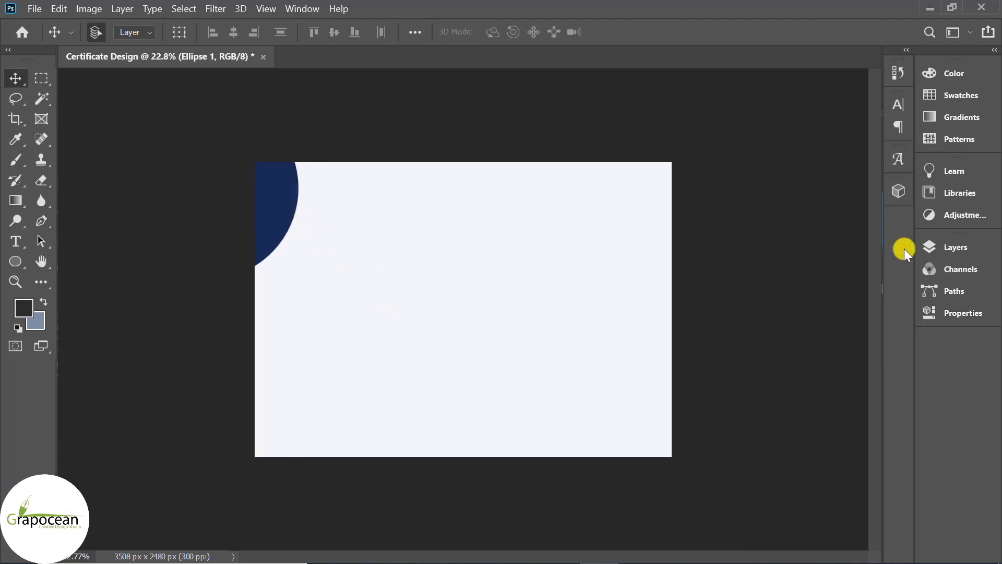
click(926, 248)
drag(860, 339, 865, 532)
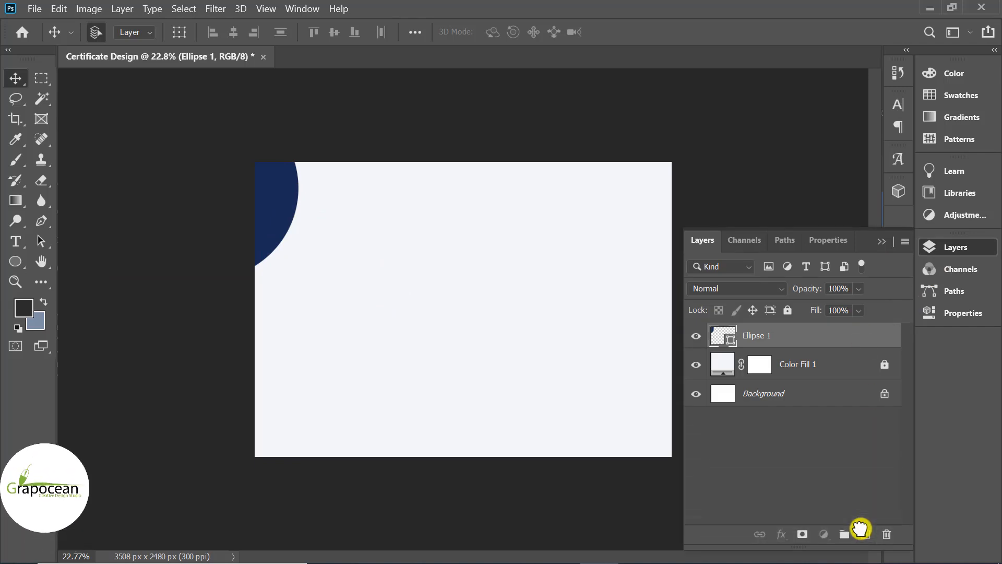
key(ctrl+t)
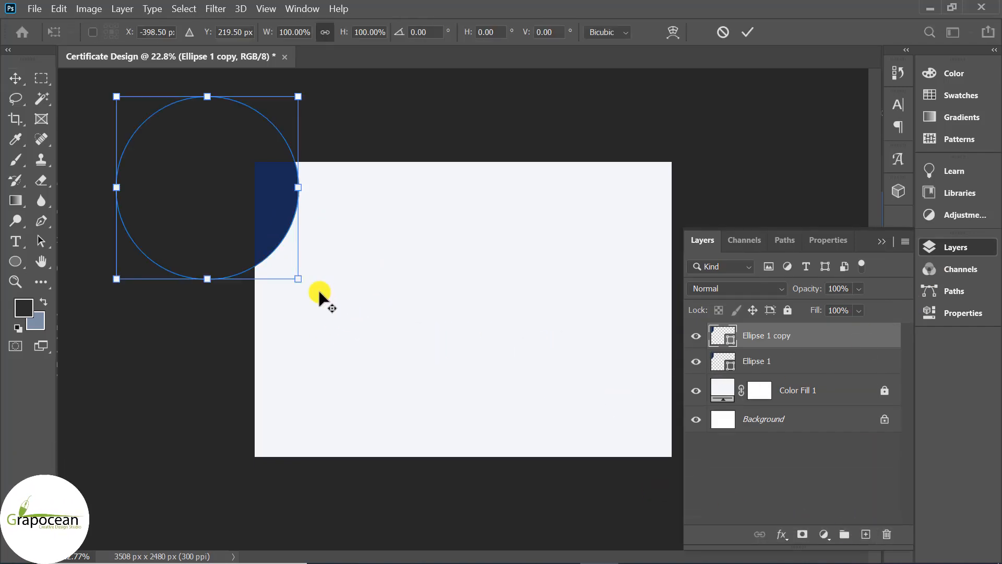
drag(297, 278, 312, 293)
click(750, 27)
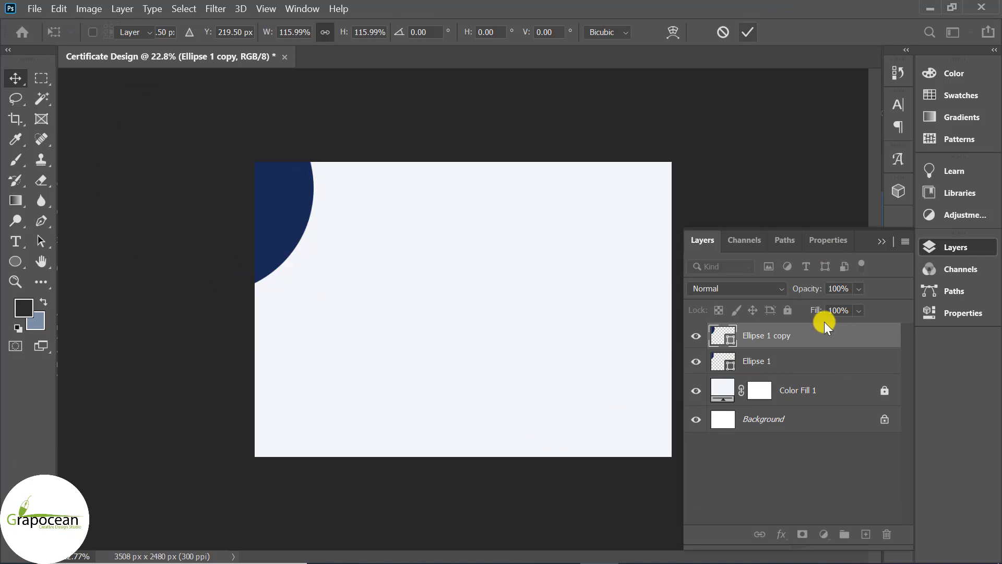
drag(794, 336, 709, 358)
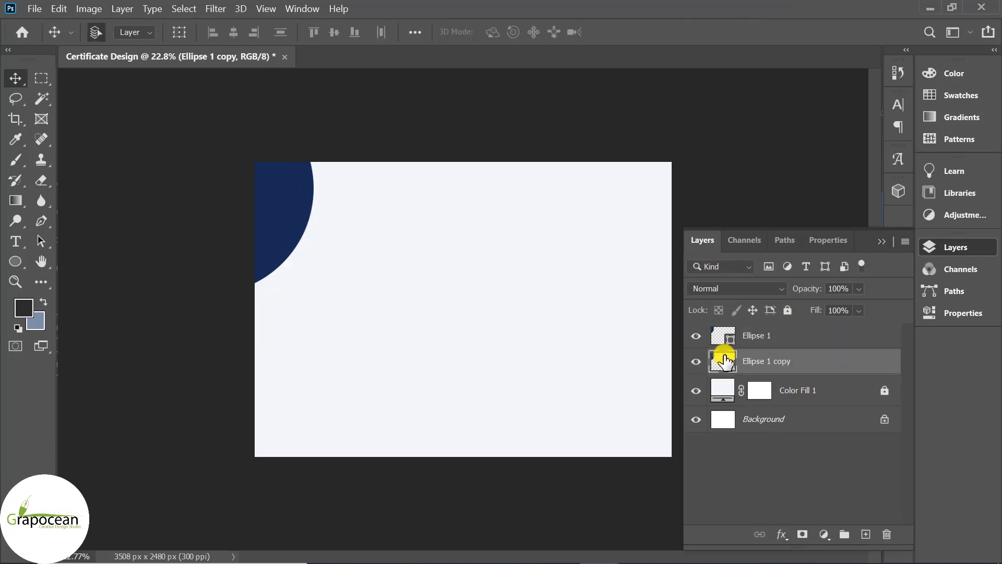
Recolor the enlarged circle copy to #273c75.
double_click(724, 362)
text(273a7b)
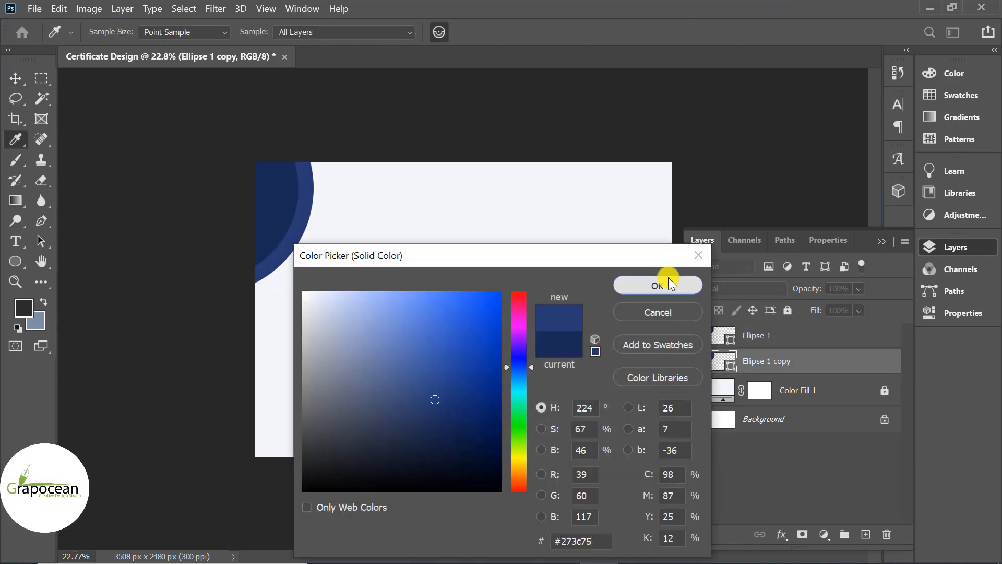
click(660, 283)
Add another copy of the #273c75 circle at 80% opacity, offset slightly right and down as a third outer band.
drag(857, 372, 865, 533)
key(ctrl+t)
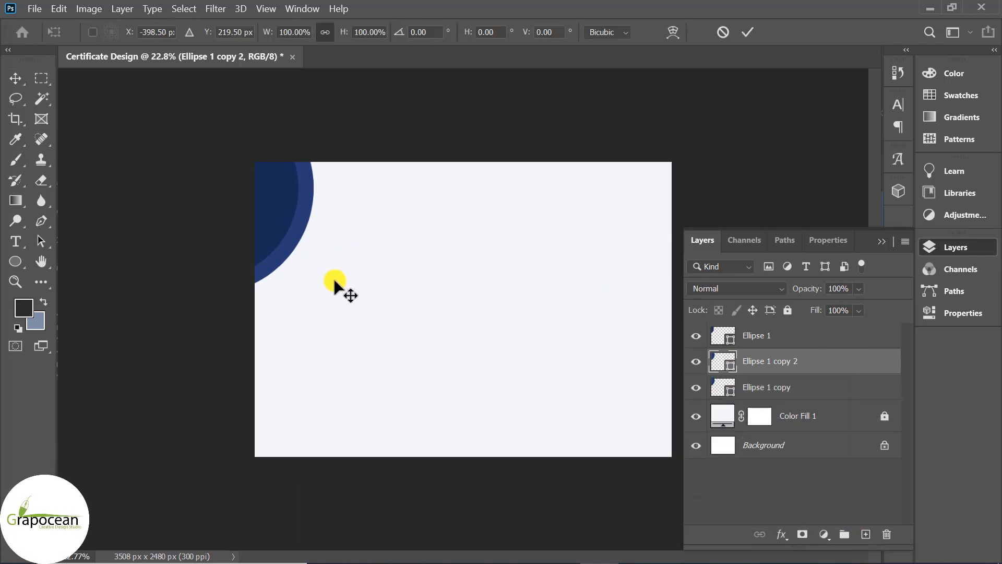
drag(292, 273, 304, 281)
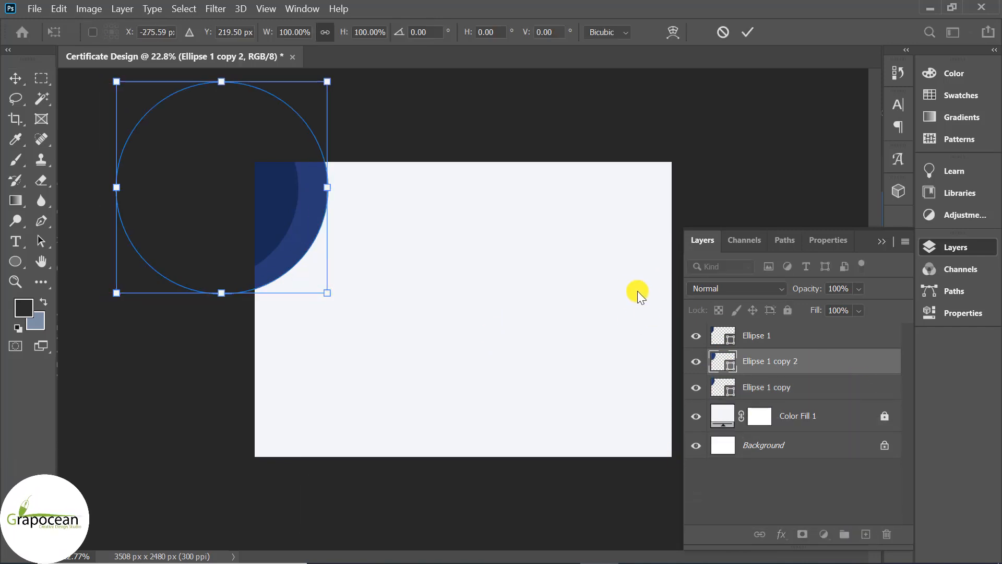
click(747, 31)
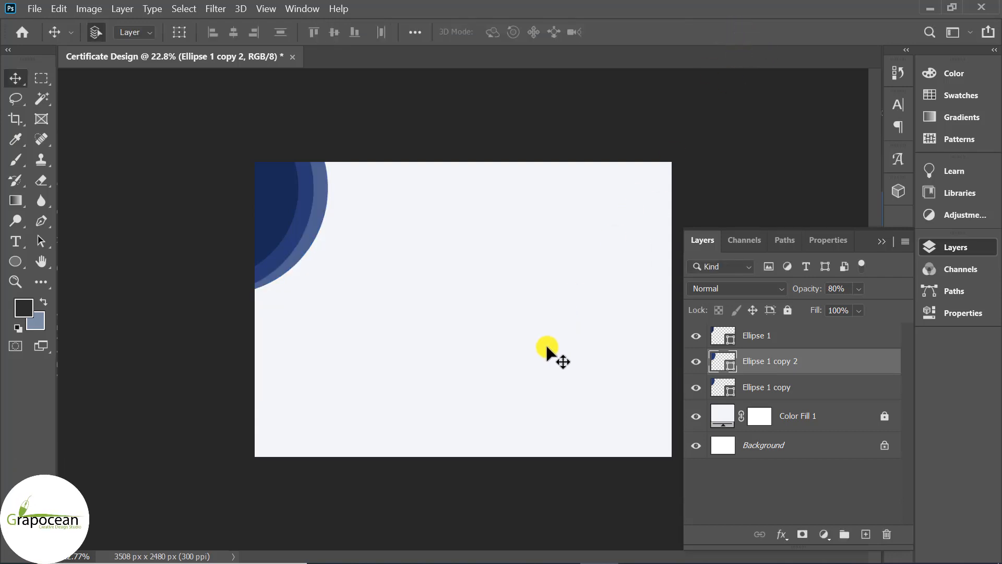
click(331, 219)
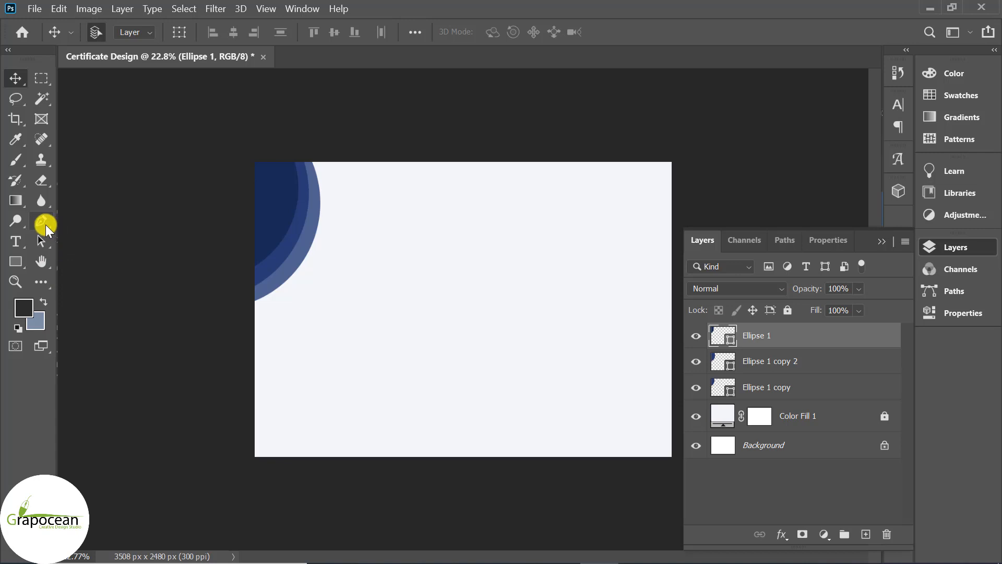
Add a new layer above the circles and set the Pen tool to Shape mode.
key(ctrl+shift+alt+n)
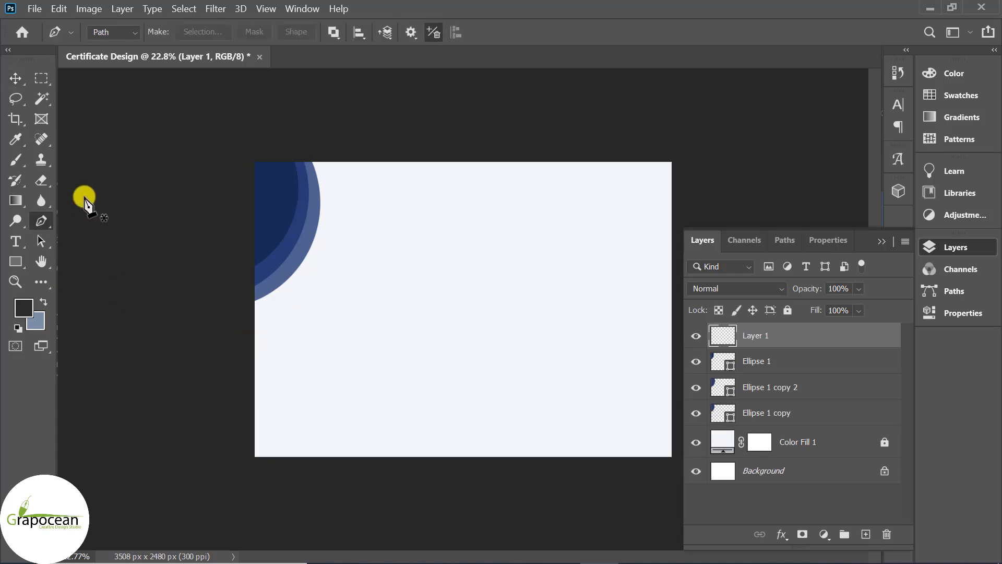
click(123, 34)
click(246, 317)
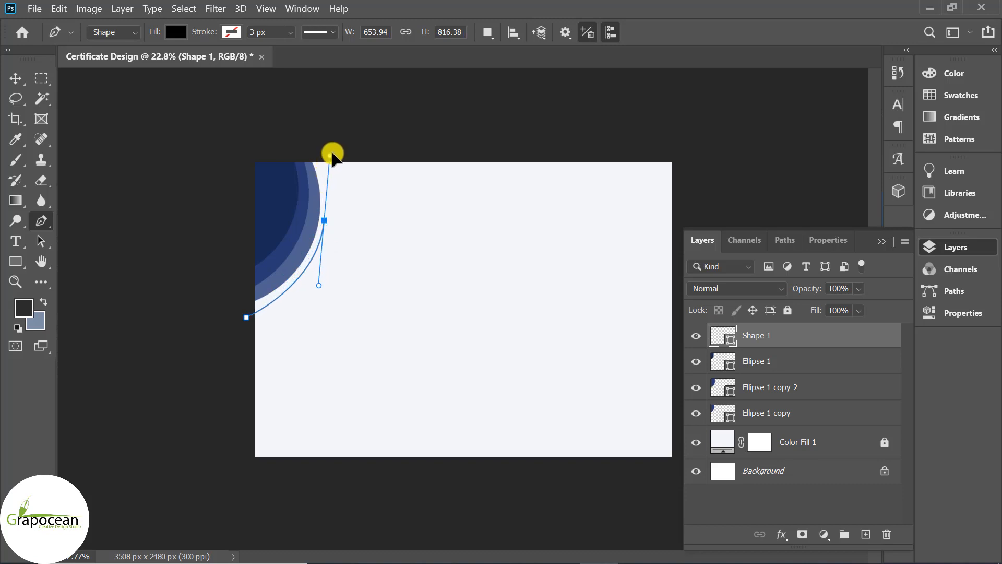
drag(332, 156, 340, 150)
key(ctrl+z)
key(ctrl+z)
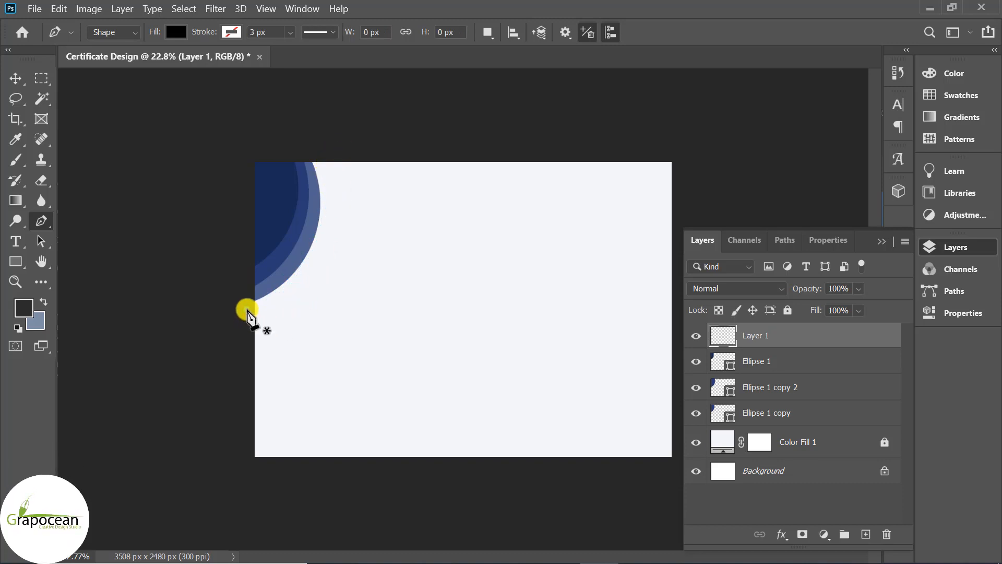
Draw a closed crescent about 732 x 1098 px with the Pen tool, following the outer circle's lower-right edge with a narrow gap.
drag(324, 213, 333, 134)
alt+click(324, 212)
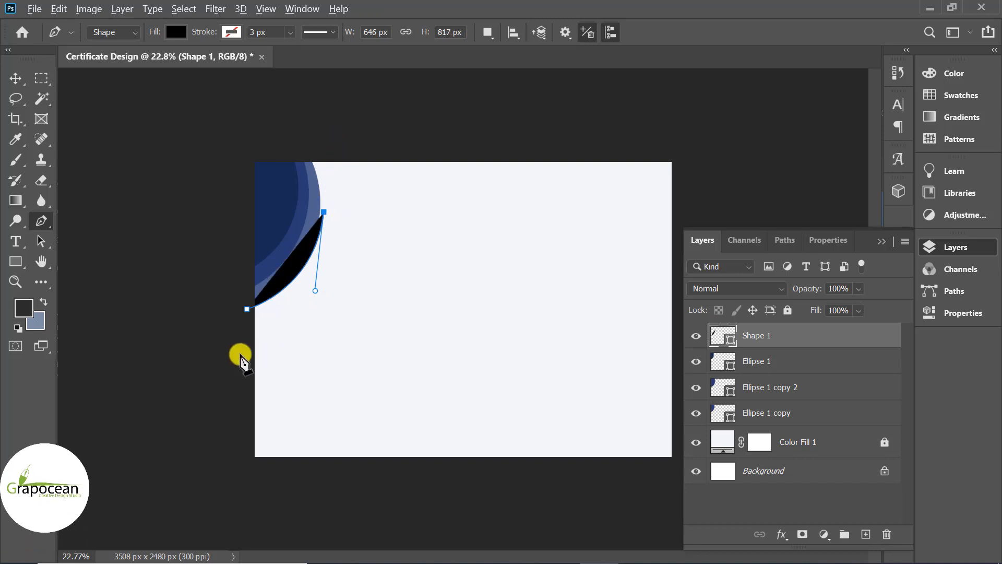
drag(237, 343, 135, 398)
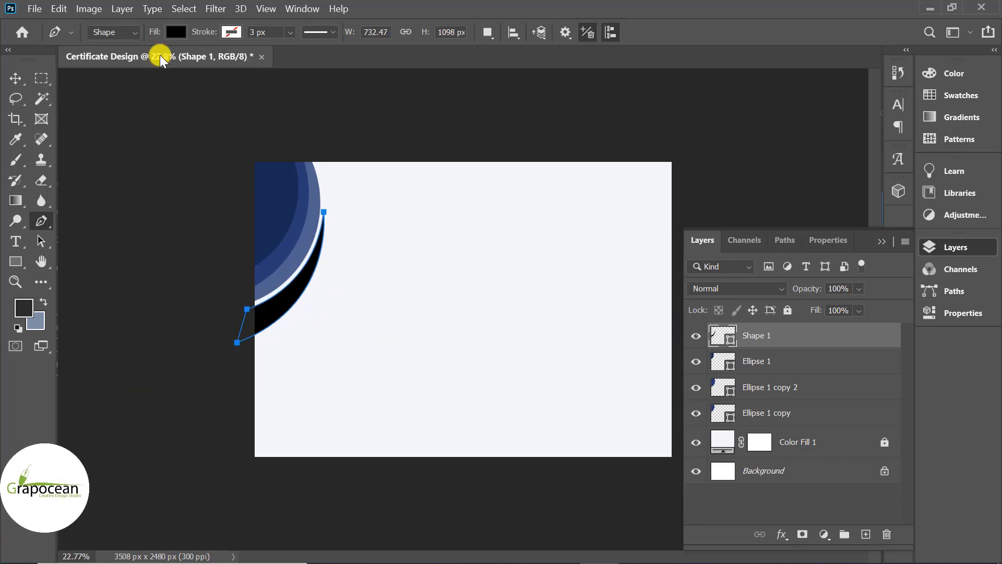
Fill the crescent with the recently used gray-blue color.
click(176, 32)
click(176, 32)
click(171, 29)
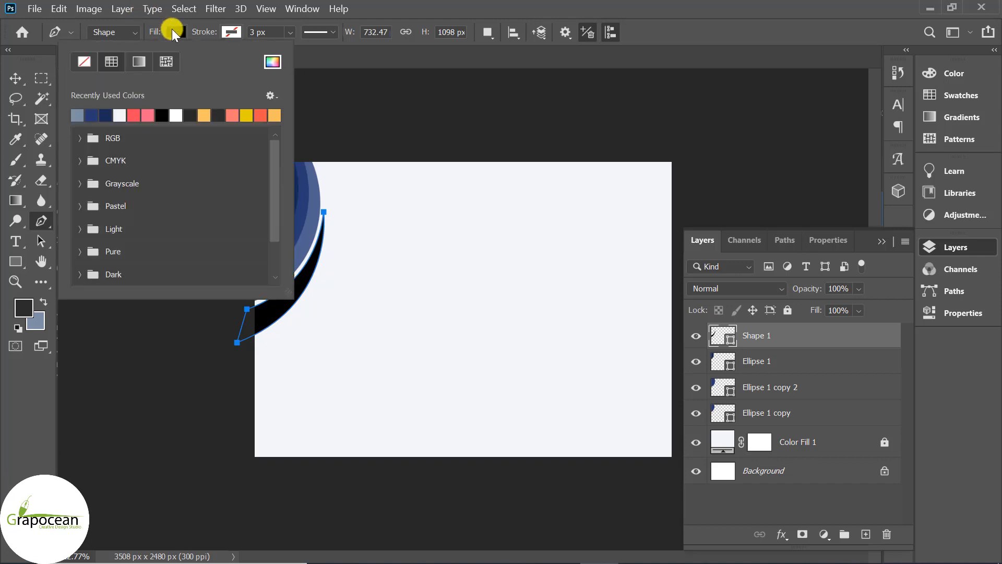
click(78, 115)
click(16, 79)
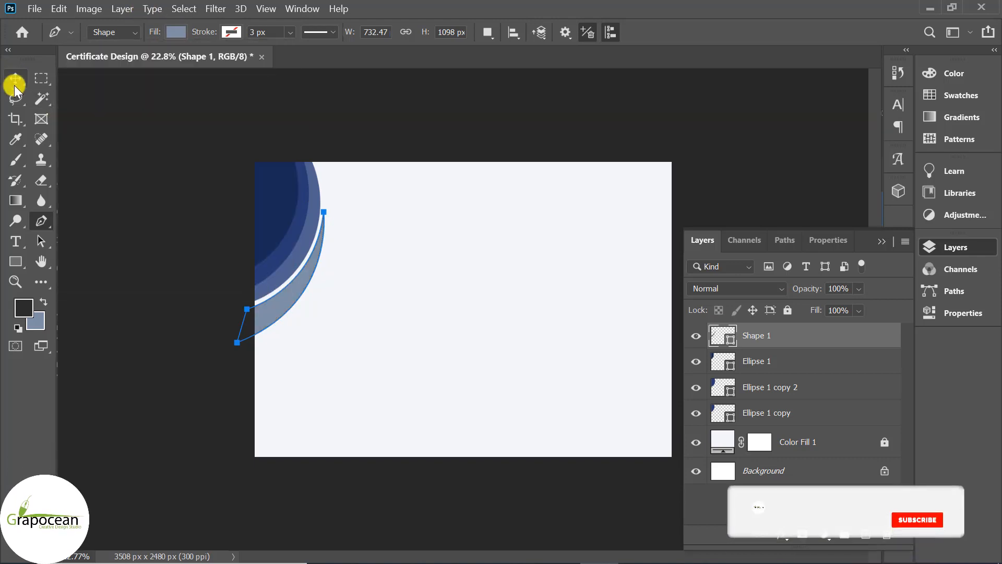
Recolor the crescent to #40739e.
key(ctrl+plus)
key(ctrl+plus)
double_click(719, 337)
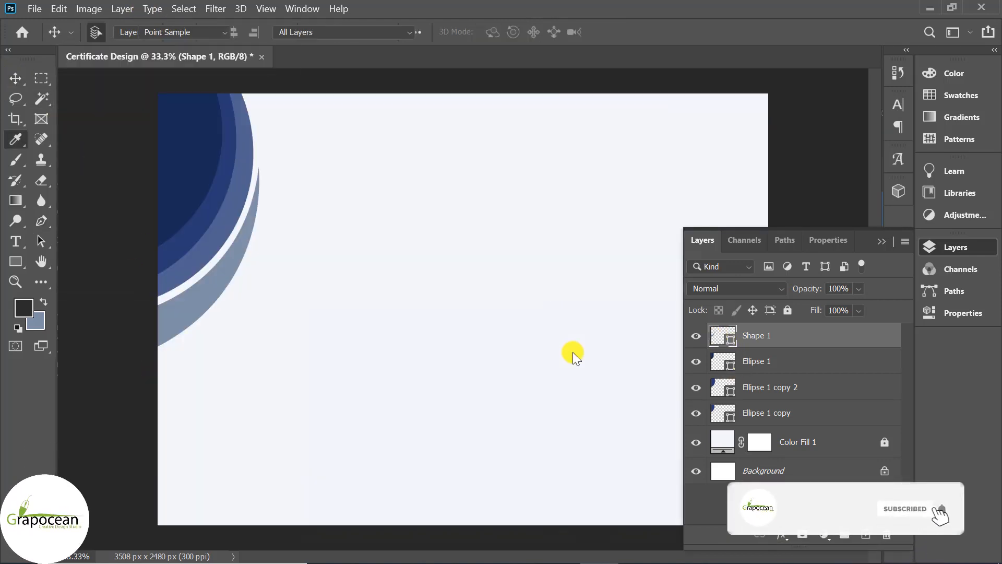
text(40739e)
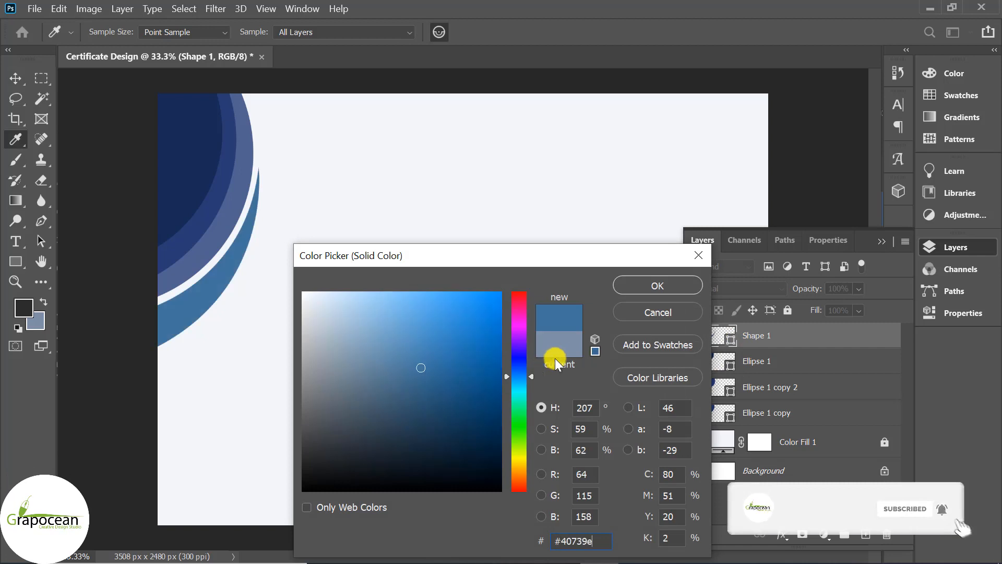
click(660, 285)
Duplicate the blue crescent and offset the copy slightly down, leaving a narrow gap below the original.
scroll(448, 399, down, 3)
scroll(448, 399, up, 1)
key(alt+bracketleft)
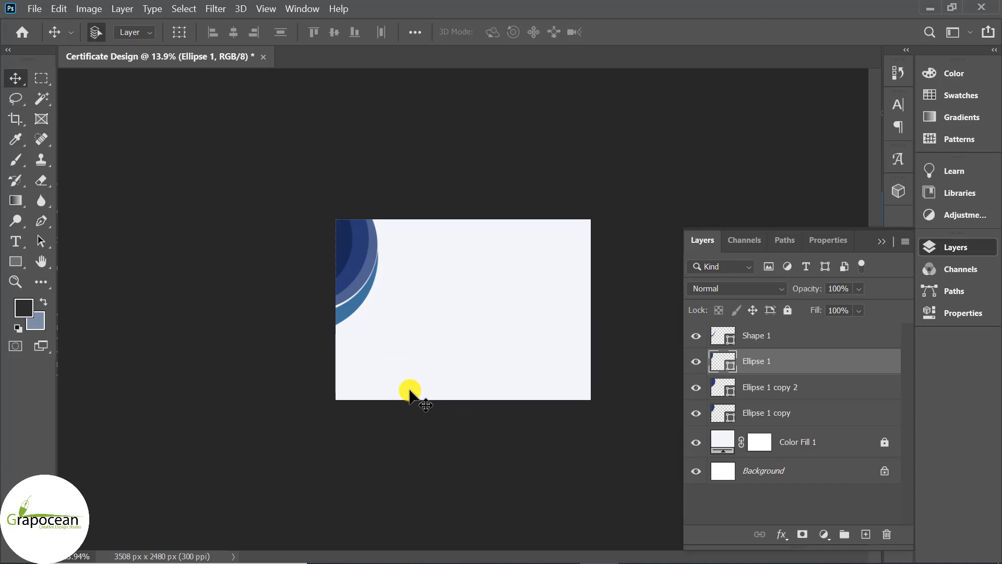
click(361, 300)
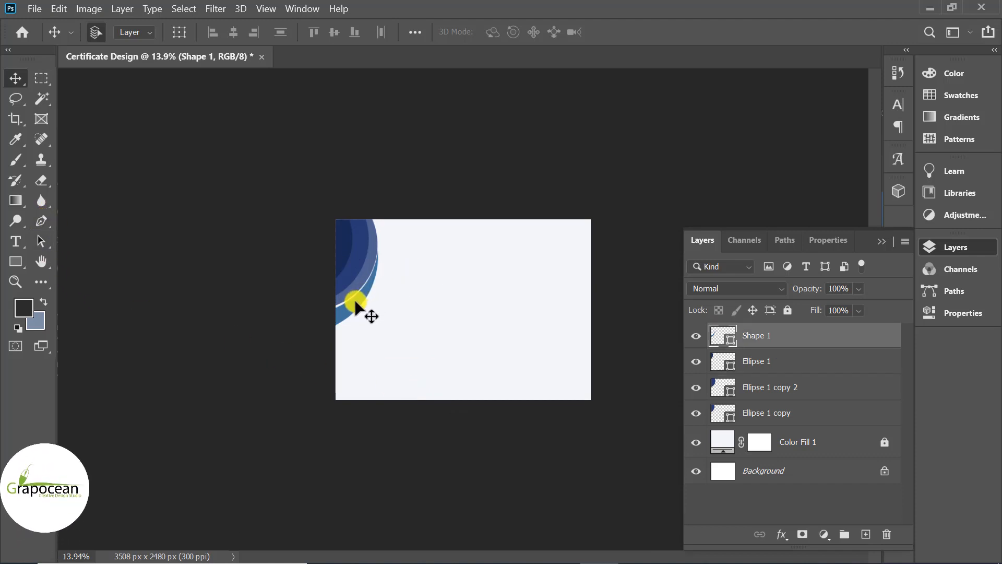
drag(359, 305, 426, 349)
Set the copied crescent's fill color to #fbc531.
double_click(723, 336)
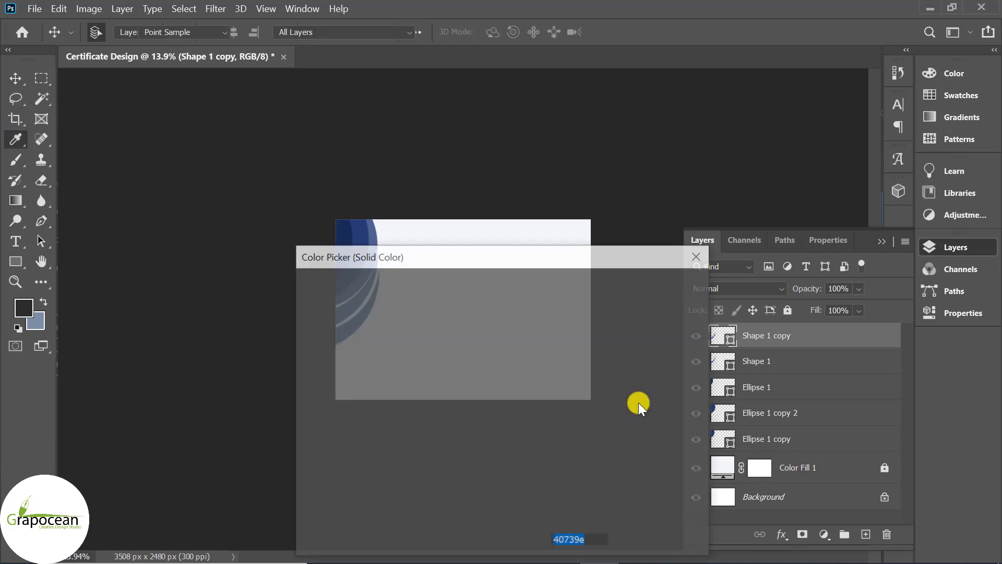
text(fbc531)
click(671, 284)
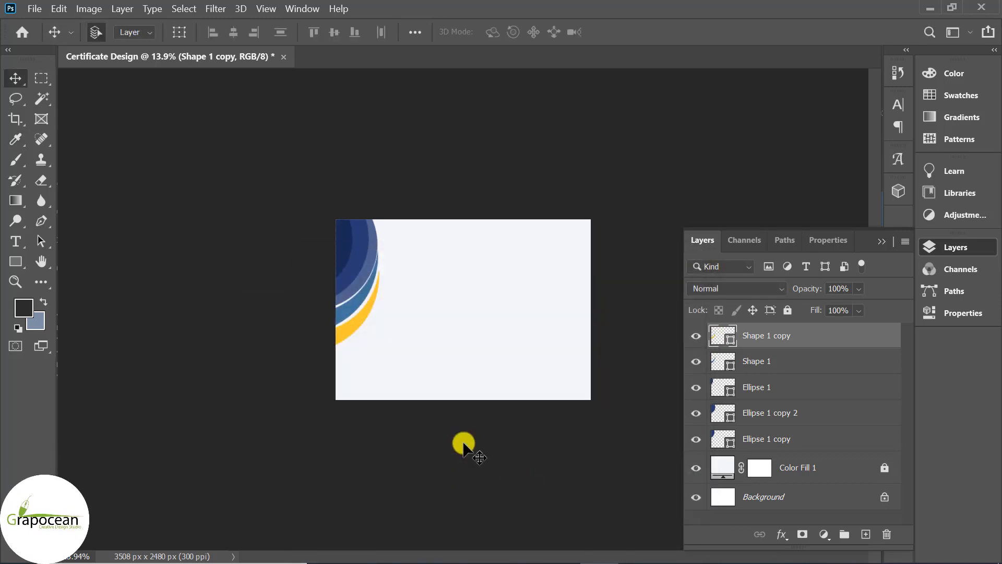
Apply Bevel & Emboss to the yellow crescent with 282% depth, 68 px size, 16 px soften and 46% highlight opacity.
key(ctrl+plus)
key(ctrl+plus)
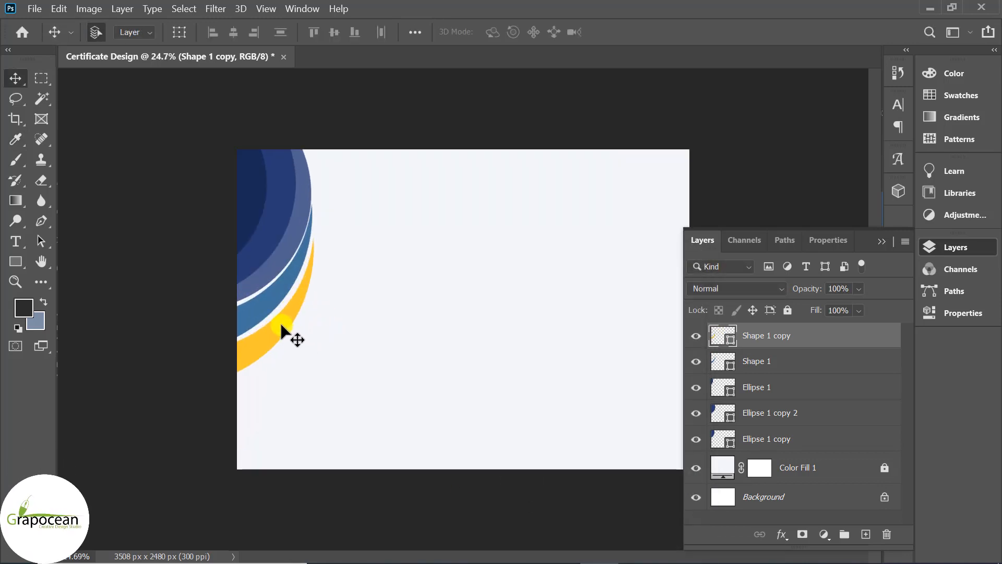
right_click(789, 341)
click(652, 28)
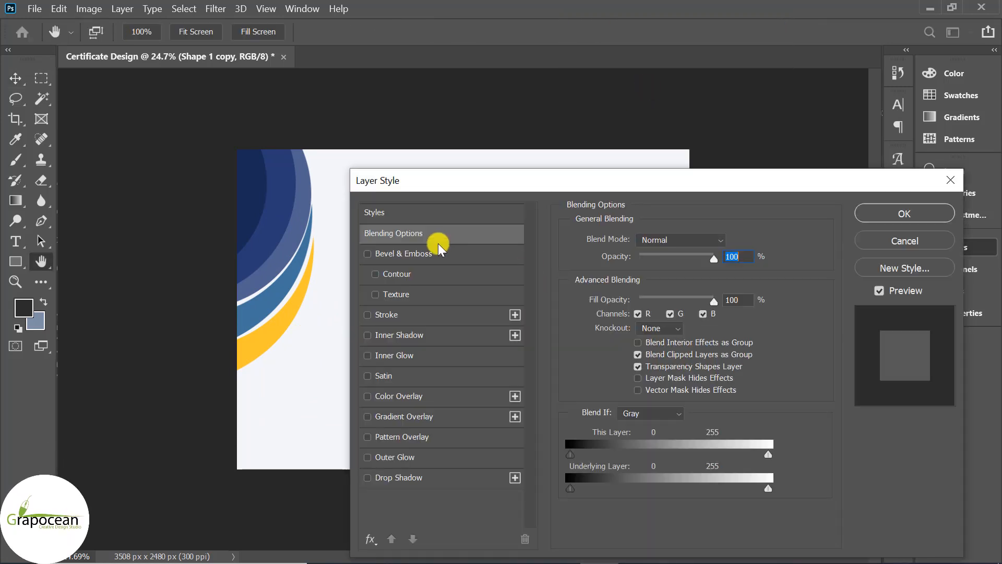
click(434, 254)
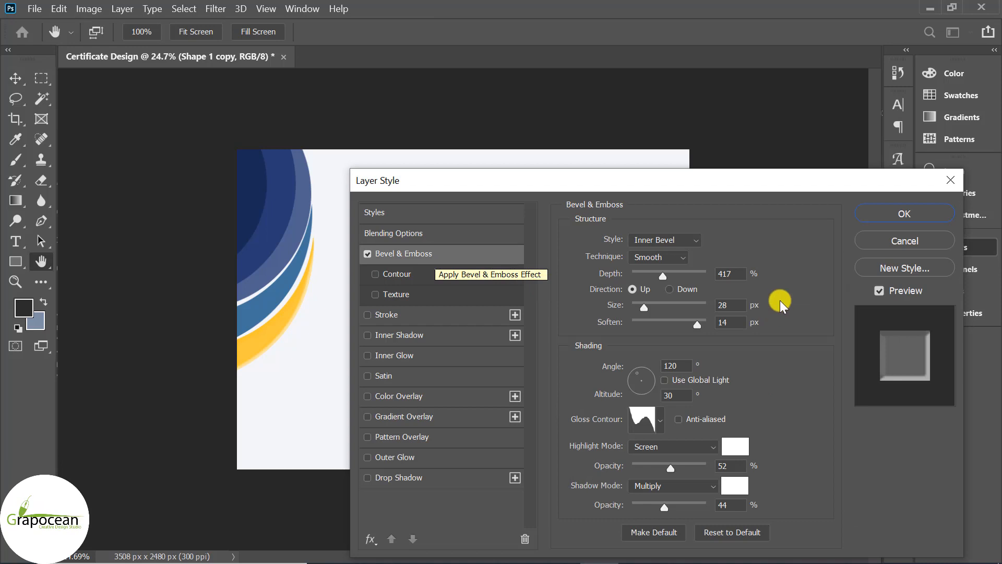
drag(666, 324, 797, 323)
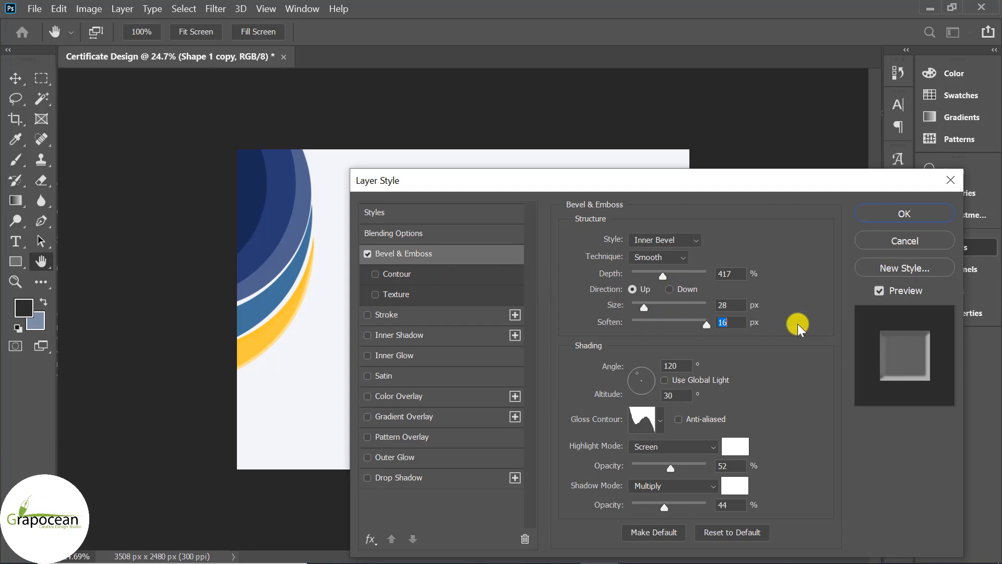
drag(668, 308, 653, 285)
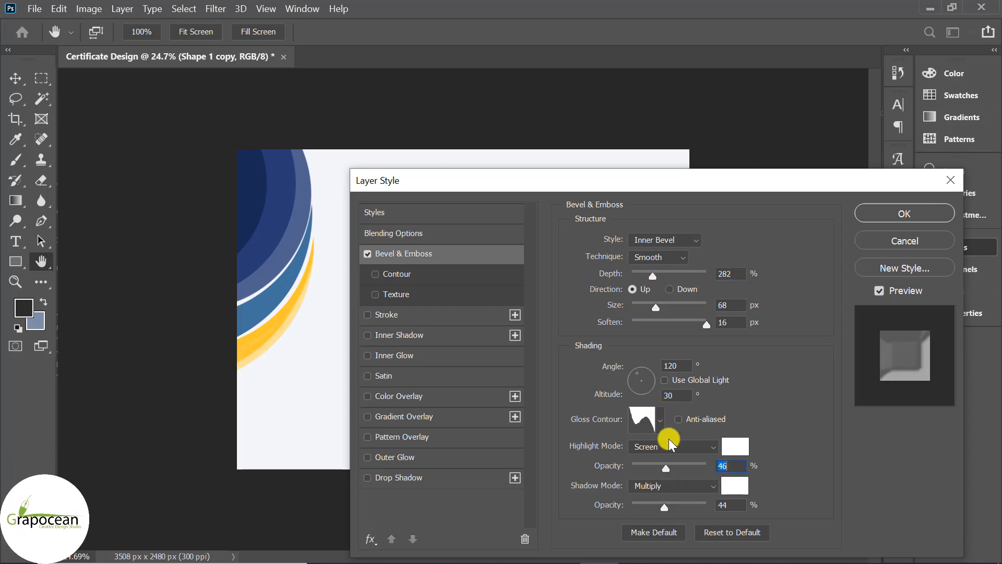
Give the yellow crescent's bevel the linear gloss contour and apply the layer style.
click(651, 427)
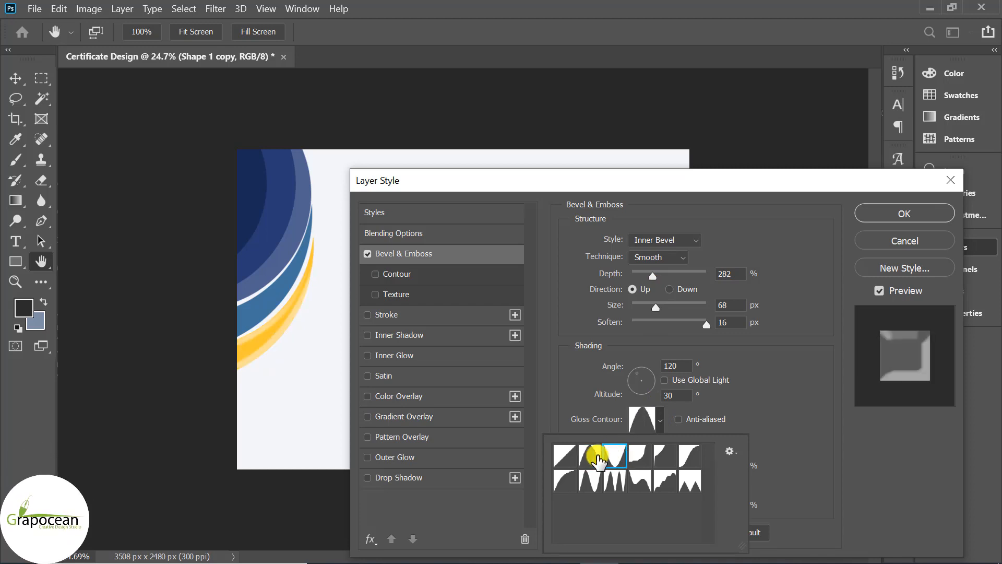
click(569, 457)
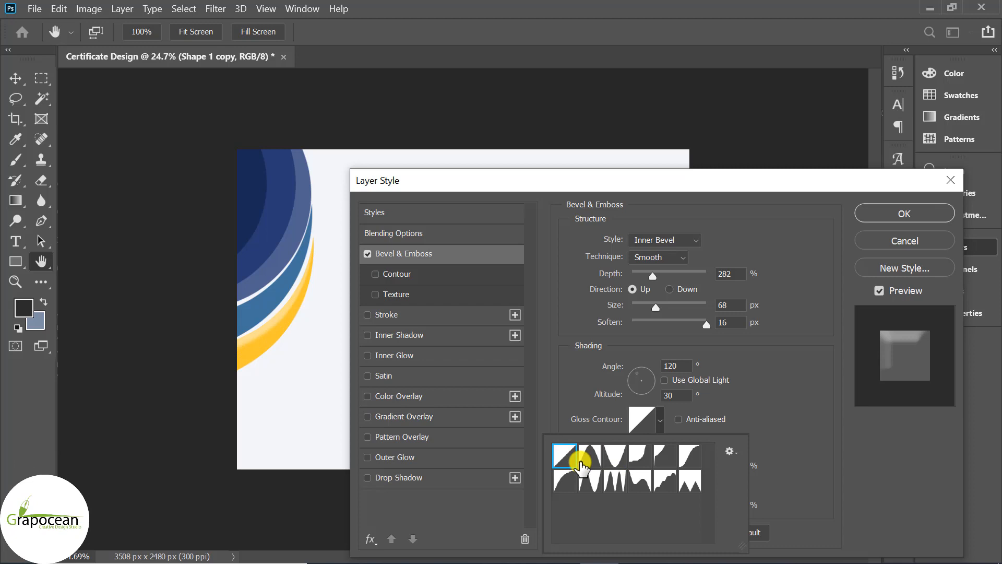
click(943, 226)
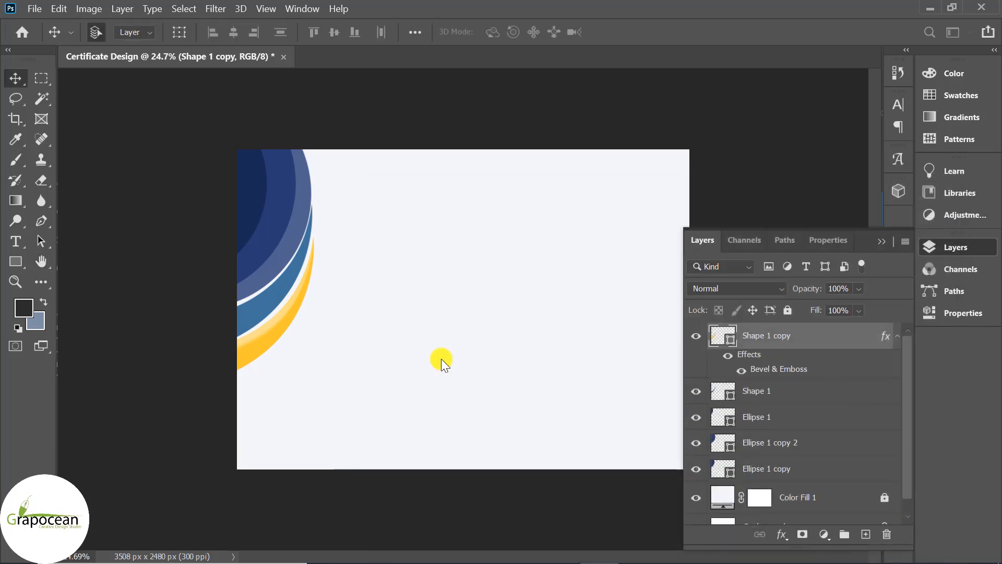
On a new layer, draw a closed curved horn shape about 995 x 1444 px with the Pen tool, covering the canvas's lower-left corner.
key(ctrl+minus)
key(p)
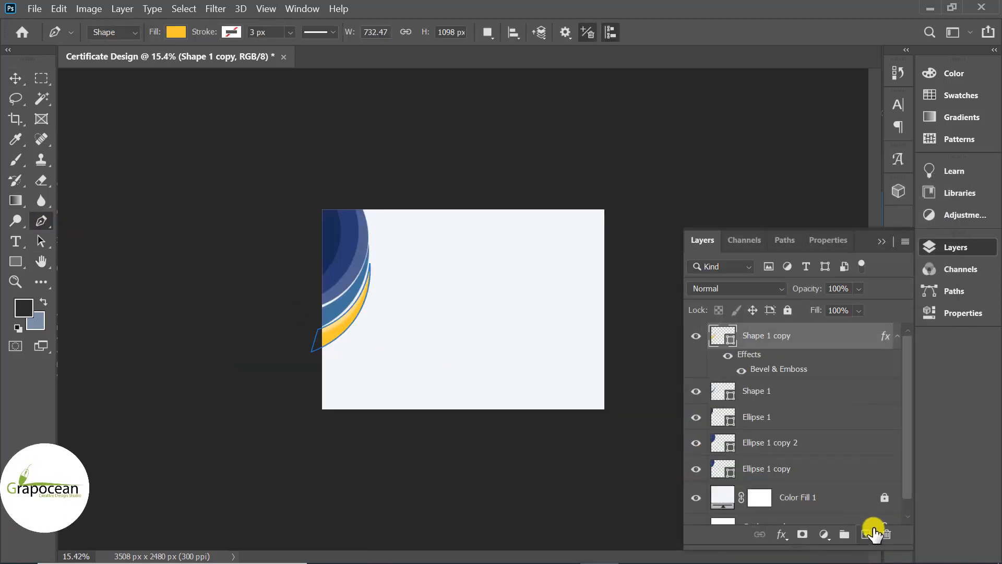
click(866, 534)
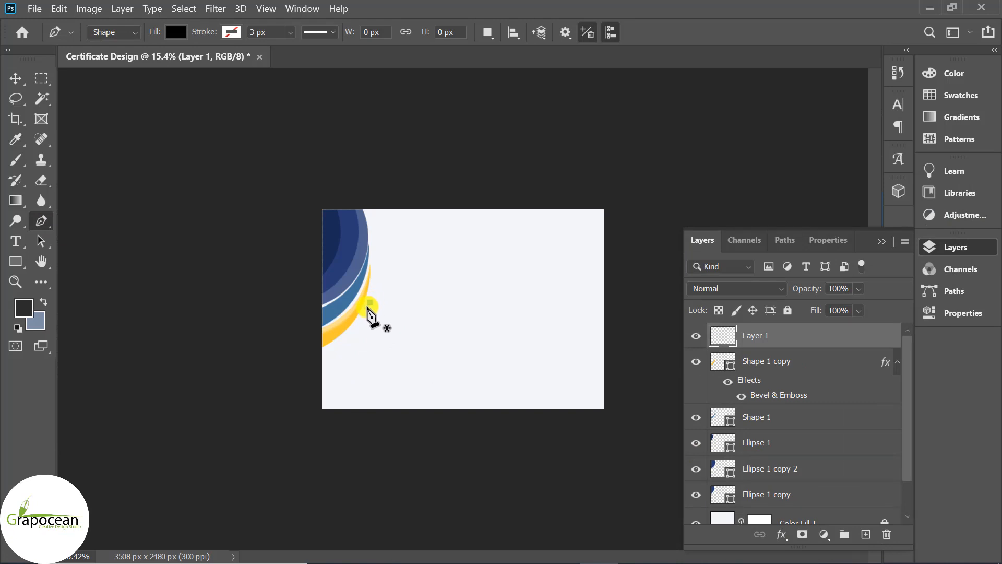
click(370, 303)
drag(336, 362, 321, 385)
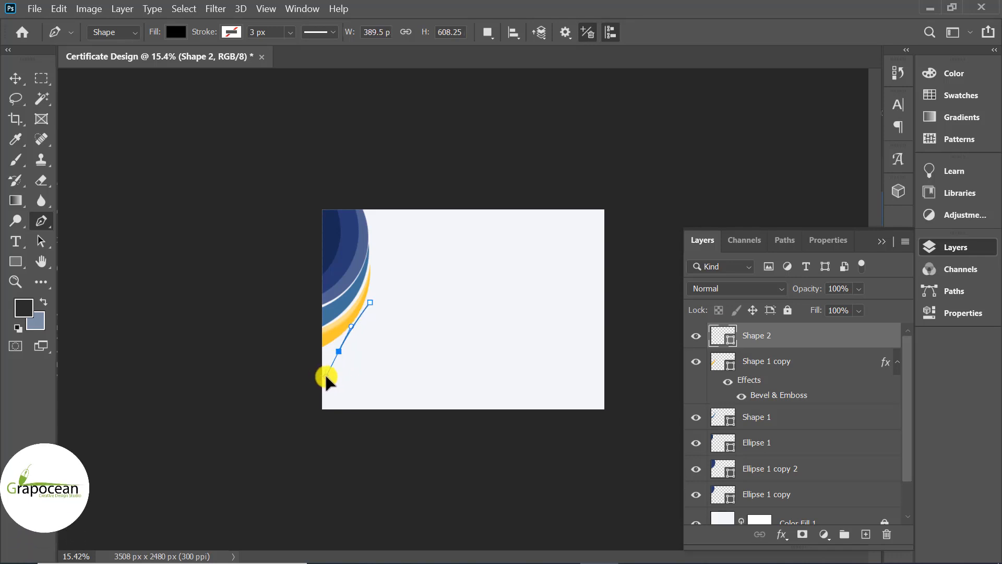
drag(311, 412, 295, 425)
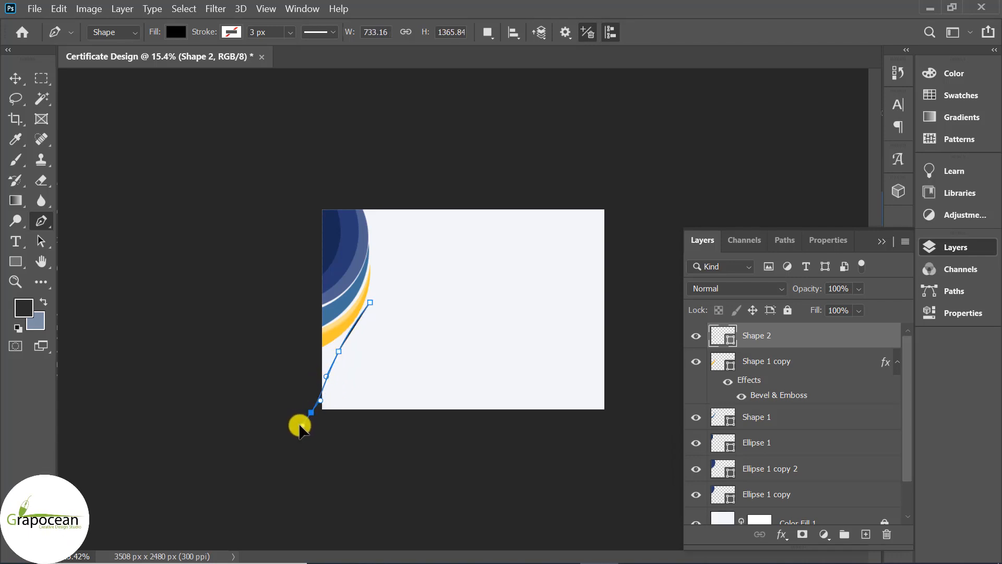
click(314, 415)
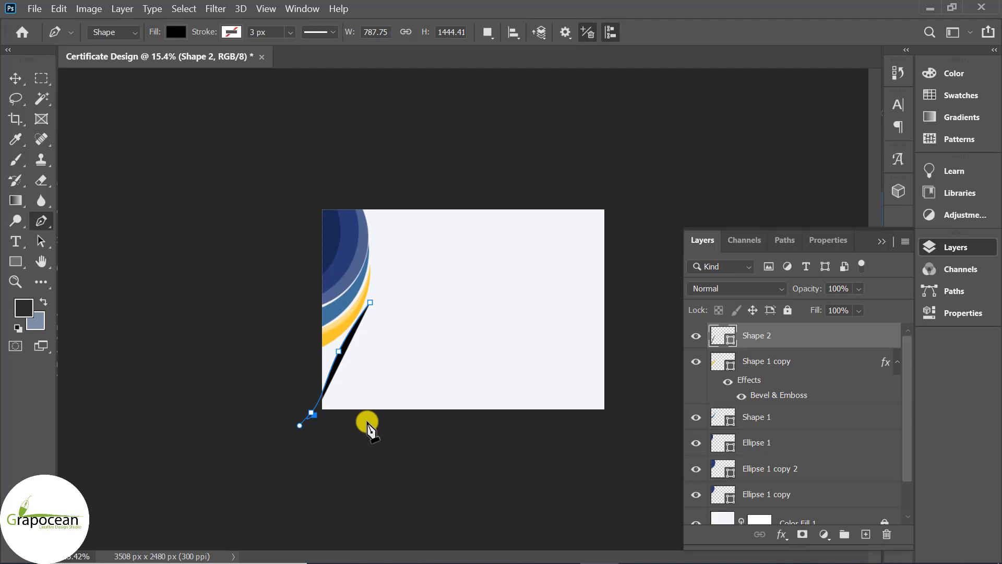
click(367, 425)
key(ctrl+z)
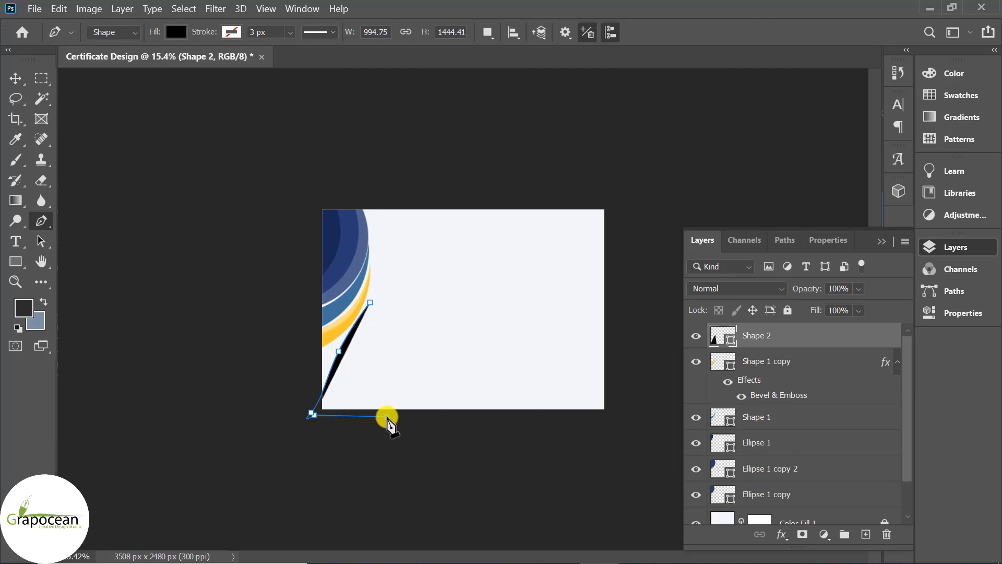
click(387, 417)
drag(383, 239, 410, 225)
click(15, 78)
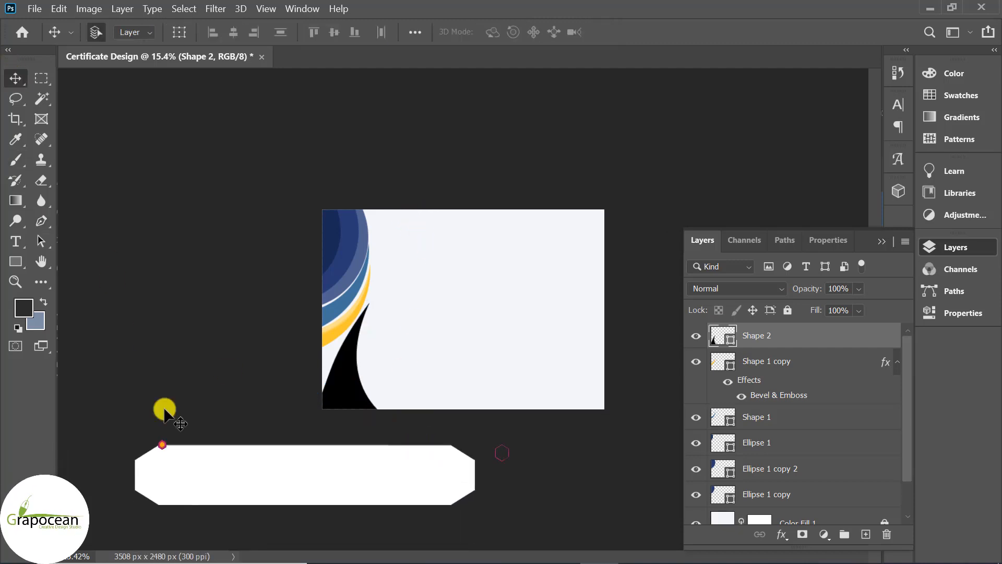
Fill the lower-left curved shape with the recently used blue of the middle circle band.
click(165, 410)
scroll(353, 416, up, 3)
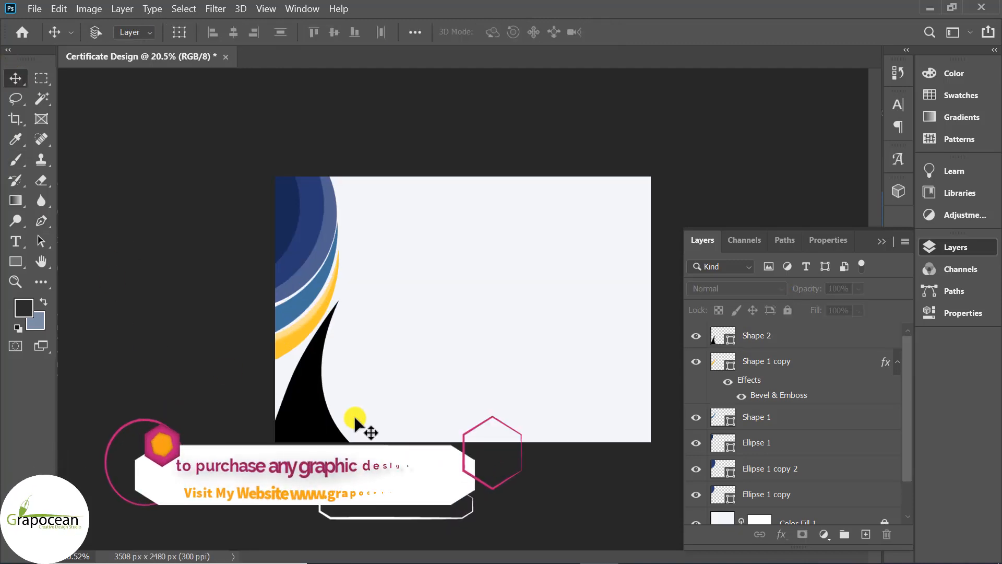
click(324, 418)
click(849, 418)
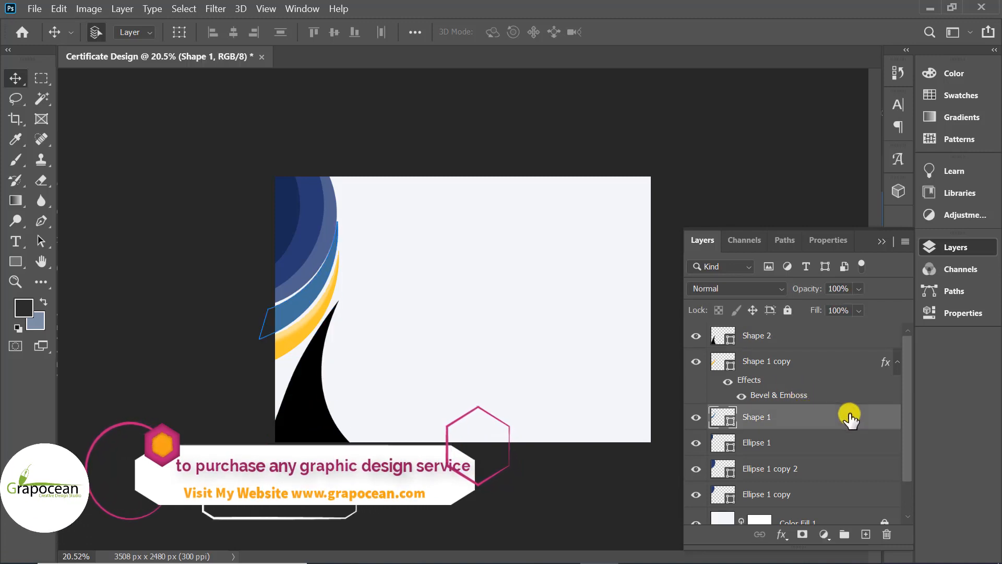
click(720, 335)
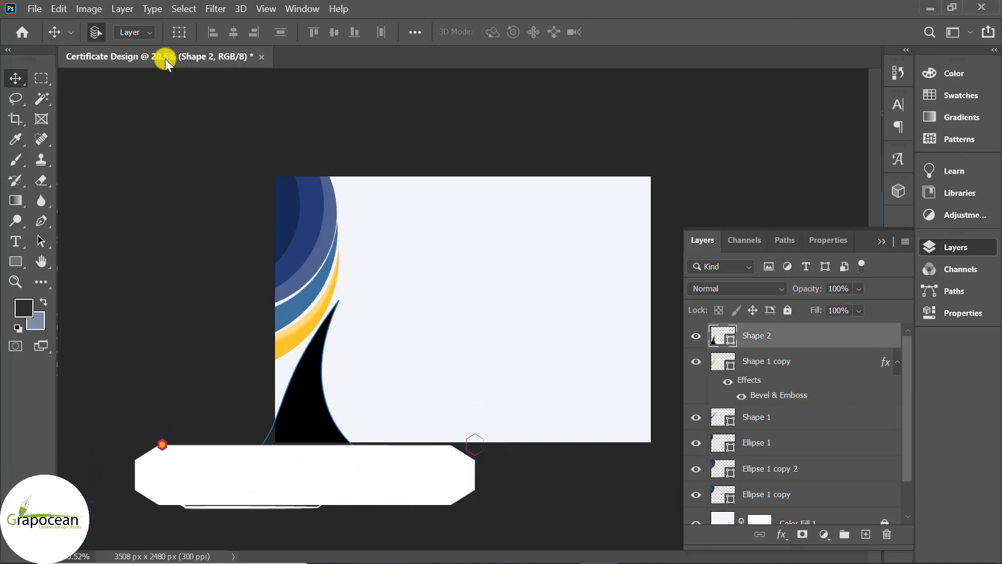
click(135, 31)
click(143, 46)
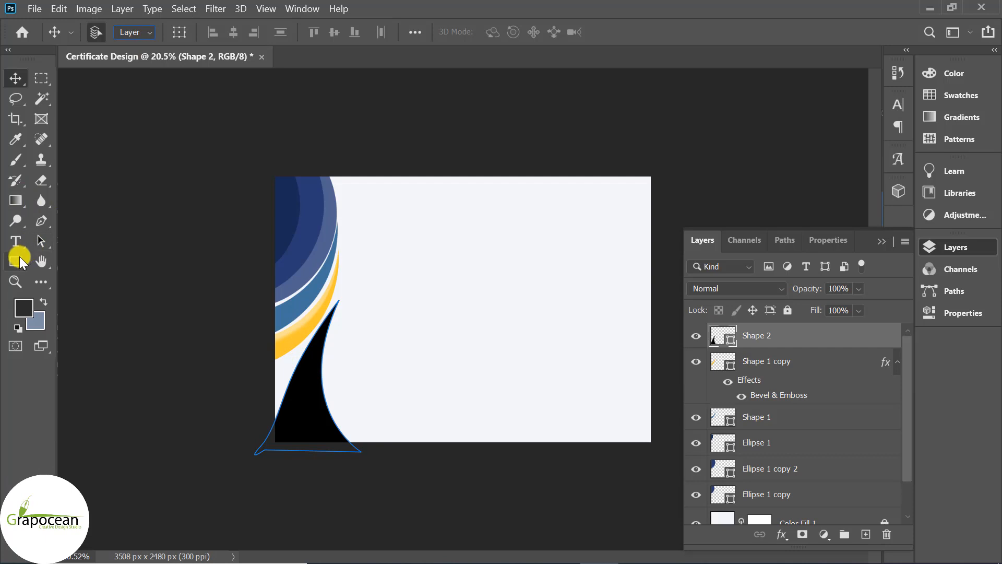
click(176, 32)
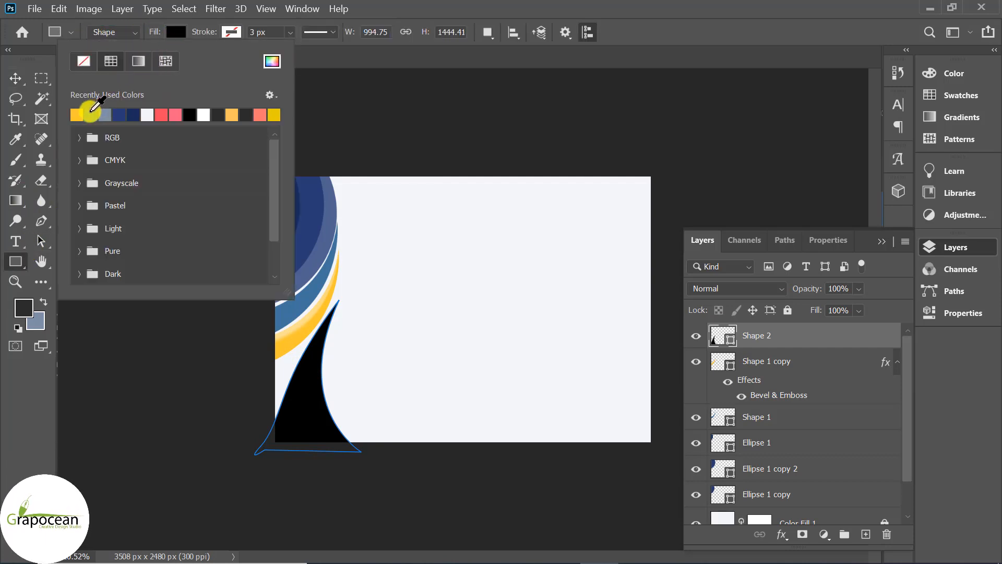
click(90, 113)
click(133, 114)
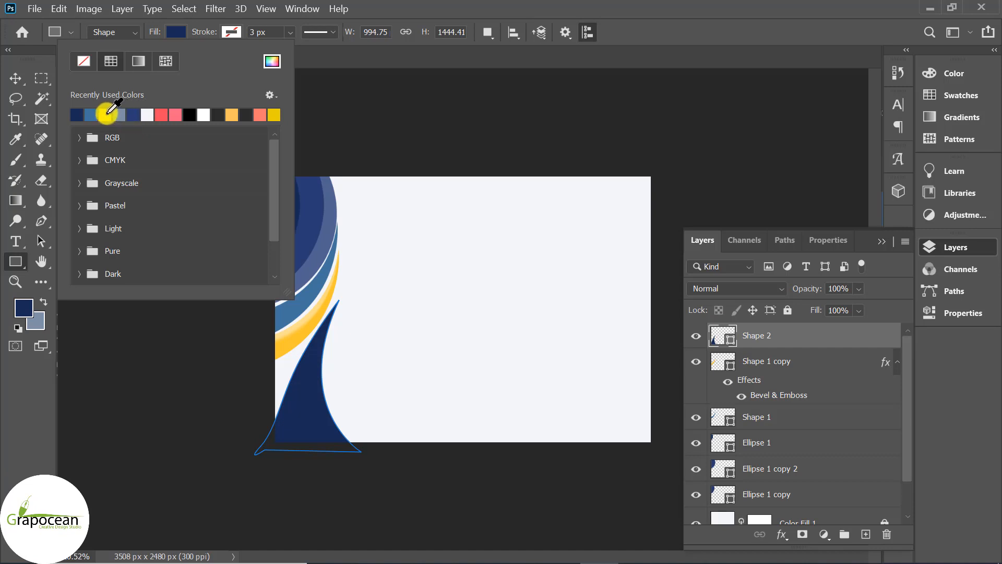
click(90, 114)
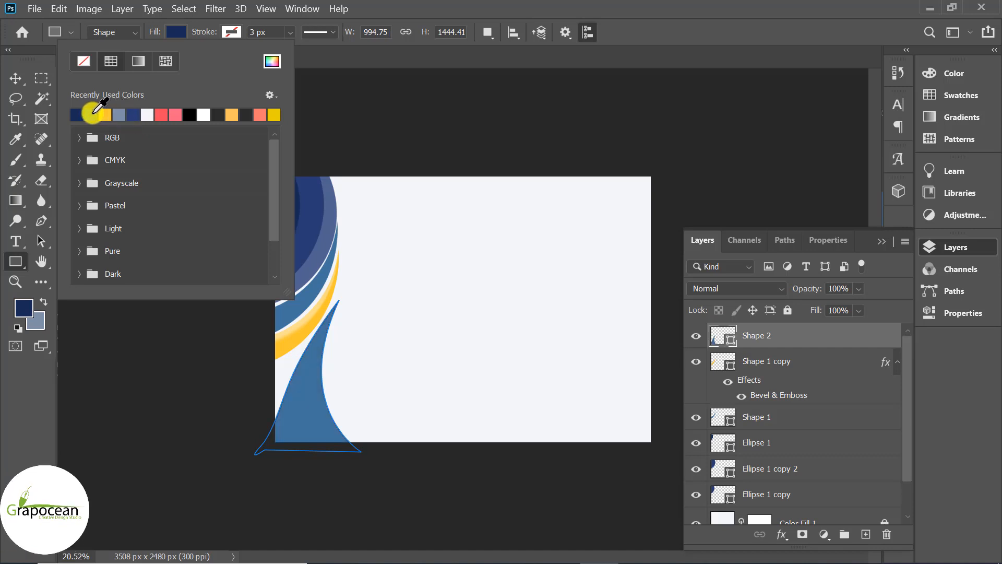
click(133, 114)
click(15, 78)
Shift the lower-left blue shape left past the canvas edge and rotate it about -1.3°.
scroll(316, 439, up, 3)
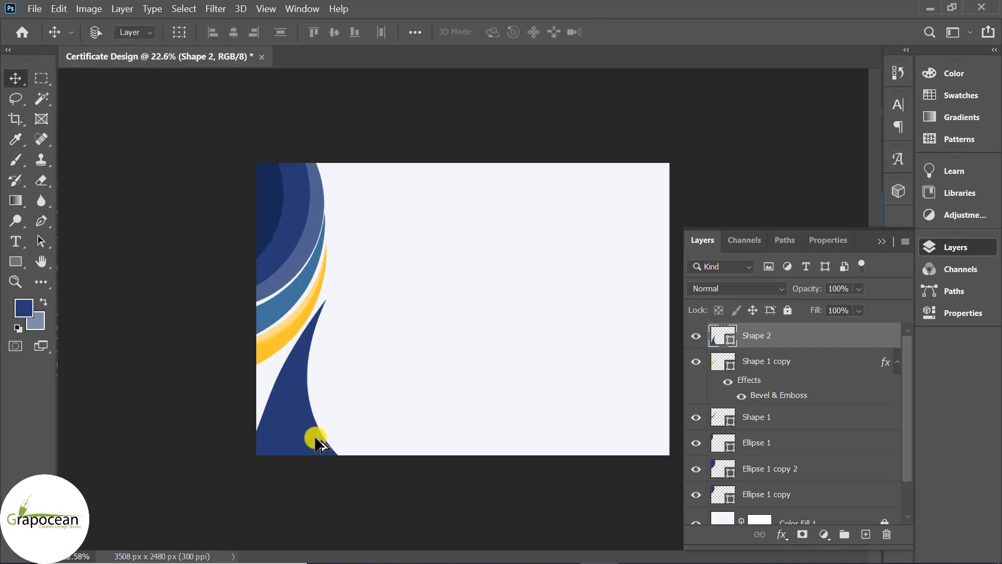
drag(272, 453, 235, 459)
scroll(373, 479, down, 3)
scroll(413, 469, down, 2)
scroll(376, 461, up, 3)
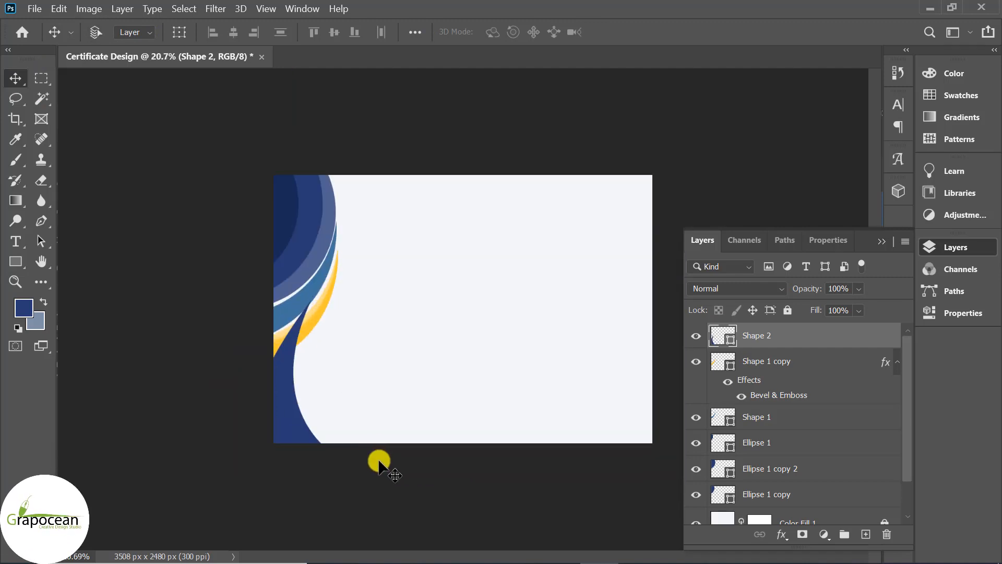
key(ctrl+t)
drag(393, 481, 447, 457)
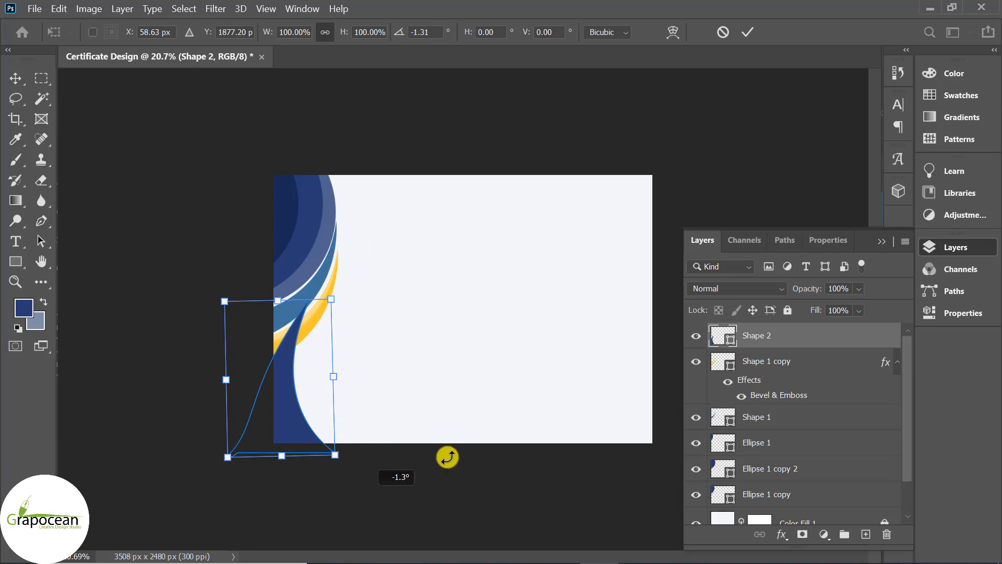
click(748, 31)
Place a duplicate of the lower-left shape beneath the original, rotated counterclockwise and offset so it extends past the right edge.
drag(841, 340, 866, 534)
key(ctrl+t)
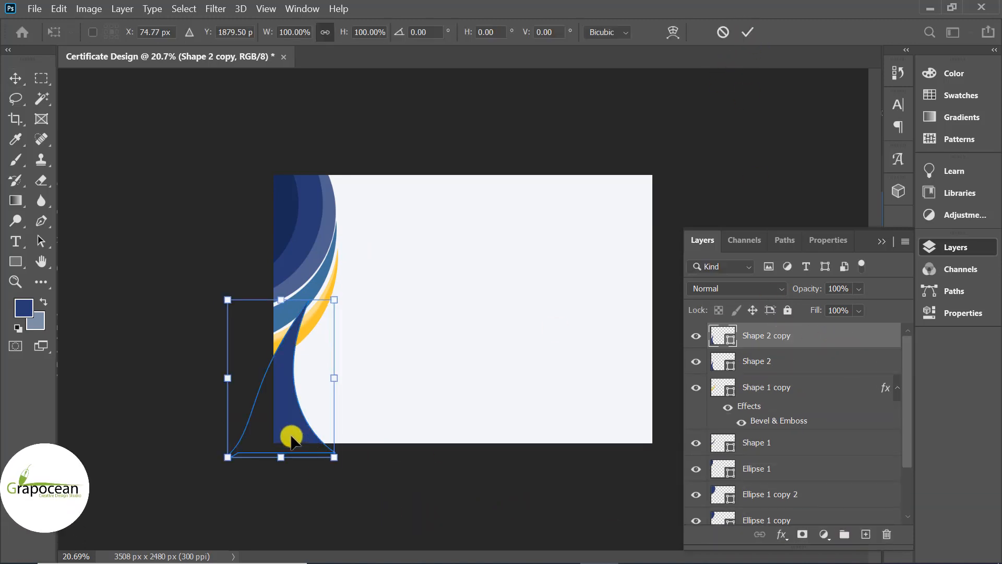
drag(360, 473, 379, 460)
drag(335, 426, 333, 433)
drag(790, 338, 780, 373)
Fill the duplicated lower-left shape with the recently used steel blue of the first crescent.
click(16, 261)
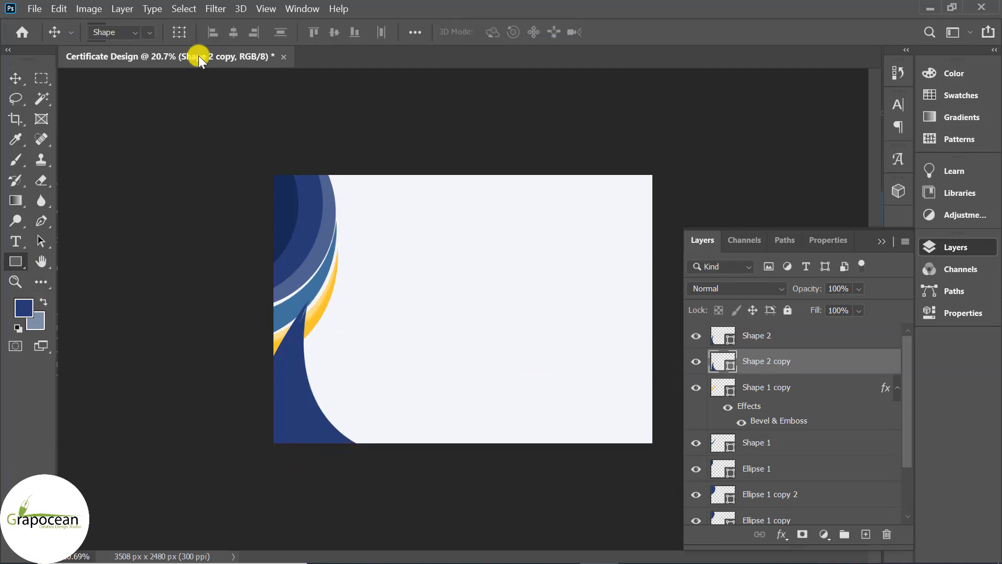
click(176, 32)
click(87, 114)
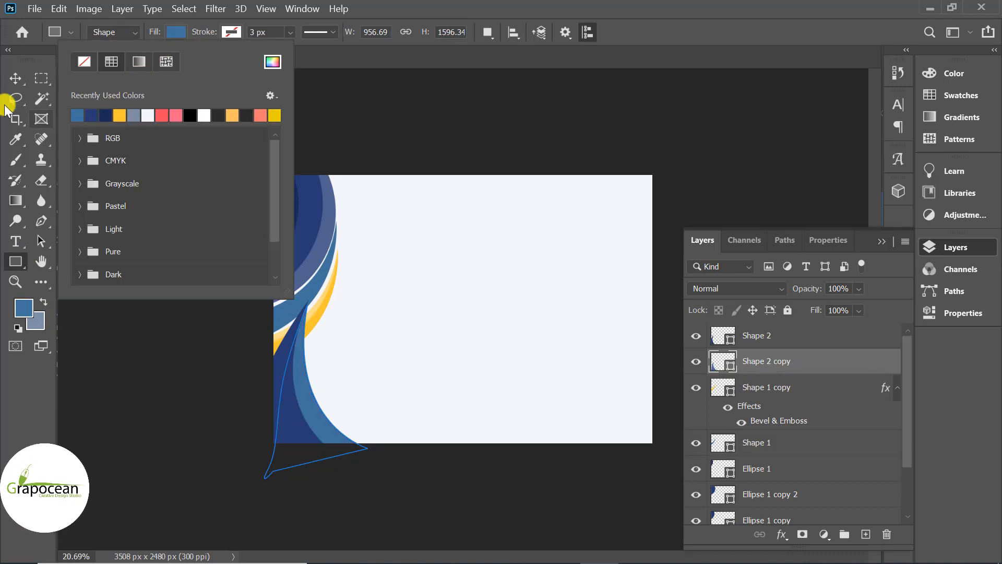
click(14, 76)
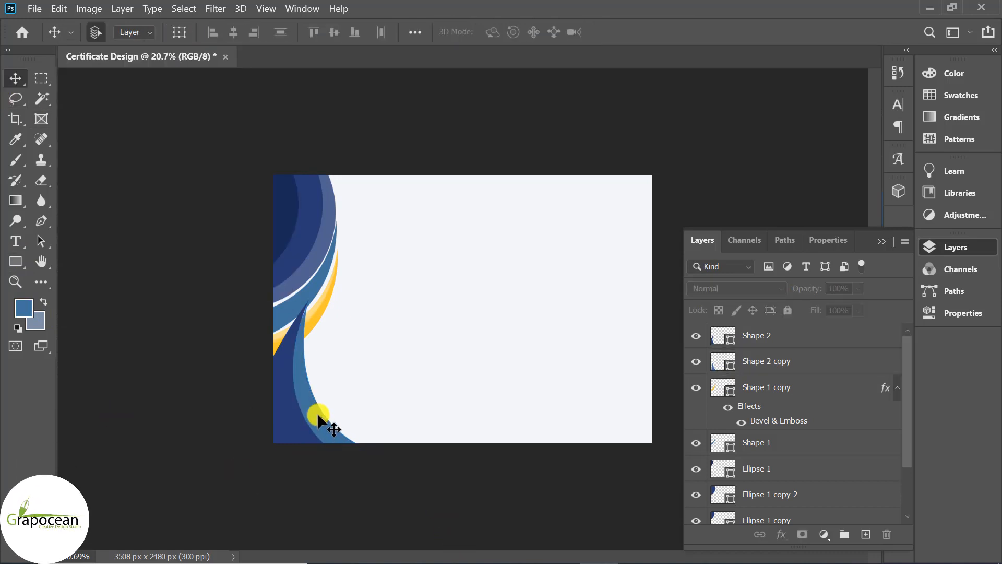
Copy the yellow crescent's Bevel & Emboss effect onto the dark blue lower-left shape.
click(210, 434)
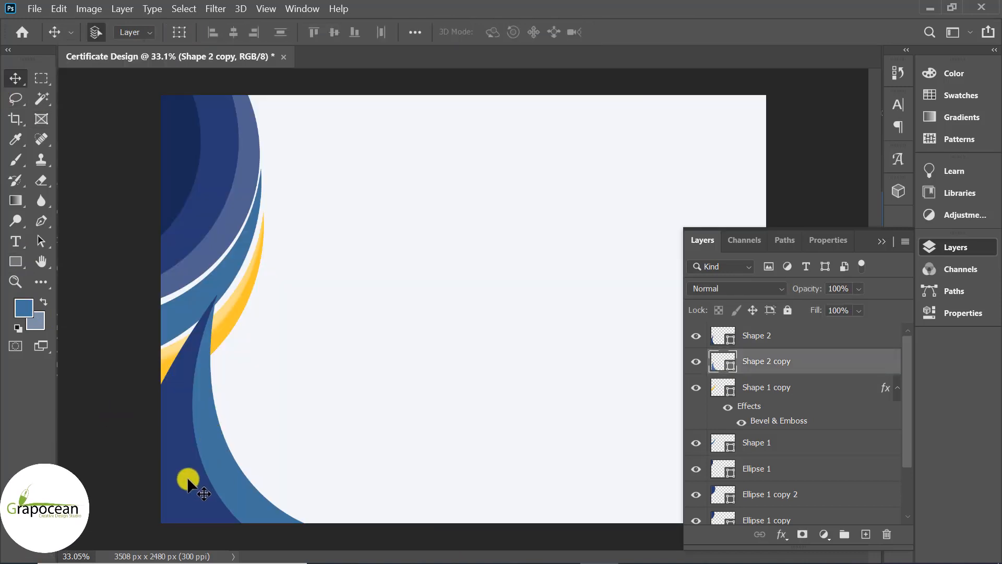
click(188, 477)
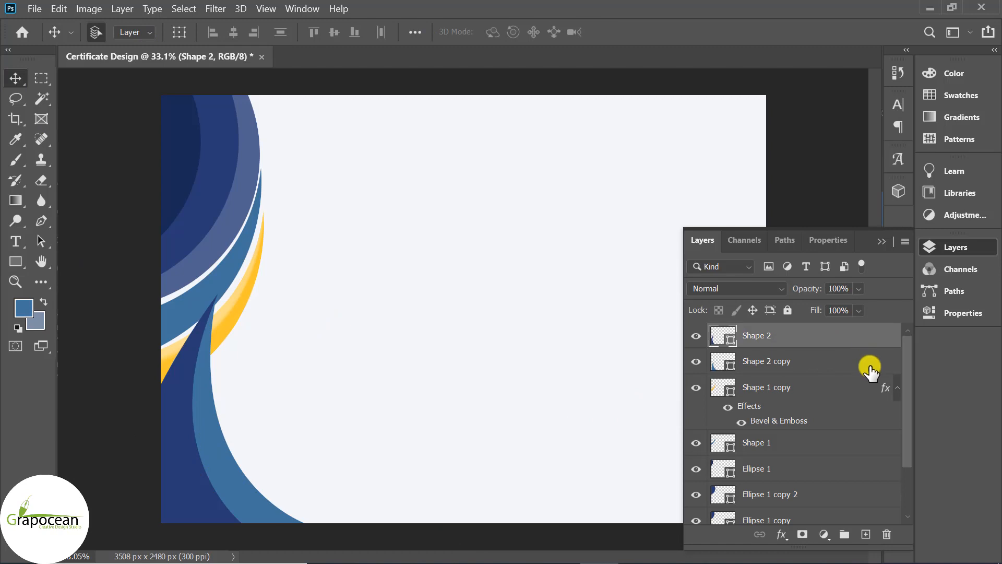
drag(886, 388, 757, 336)
Duplicate the Color Fill 1 background layer and enable a Pattern Overlay effect on the copy.
scroll(527, 428, down, 5)
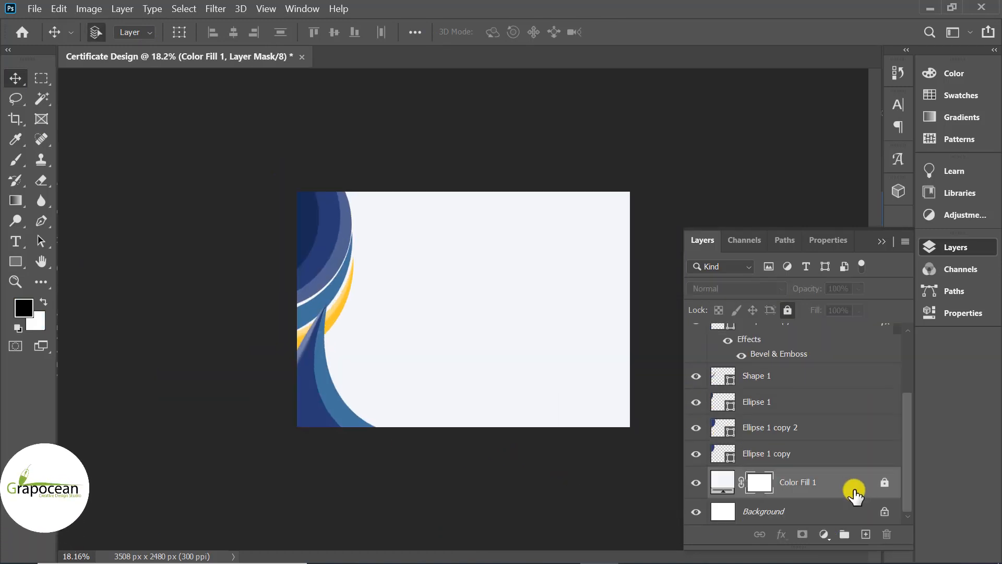
key(ctrl+j)
right_click(838, 464)
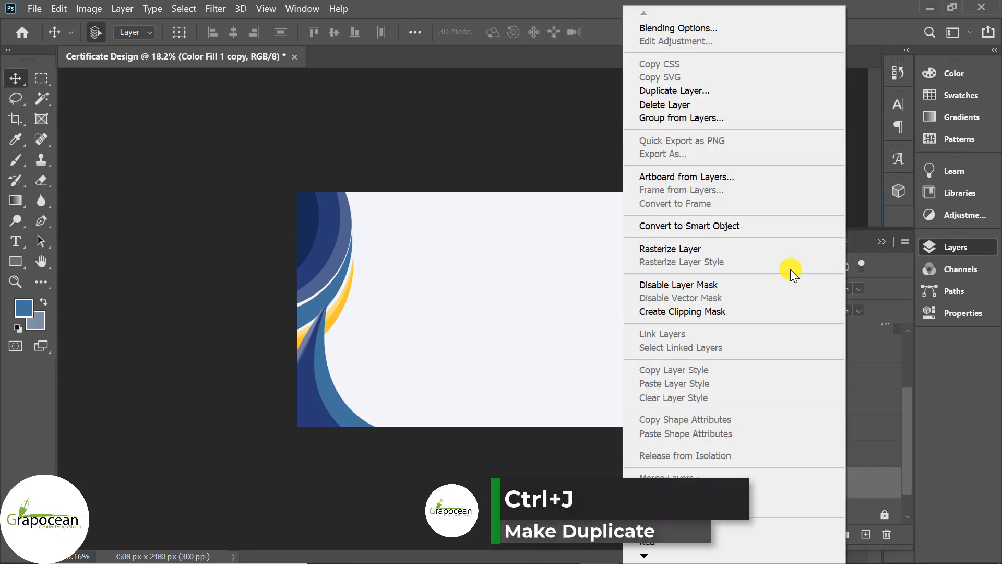
click(723, 29)
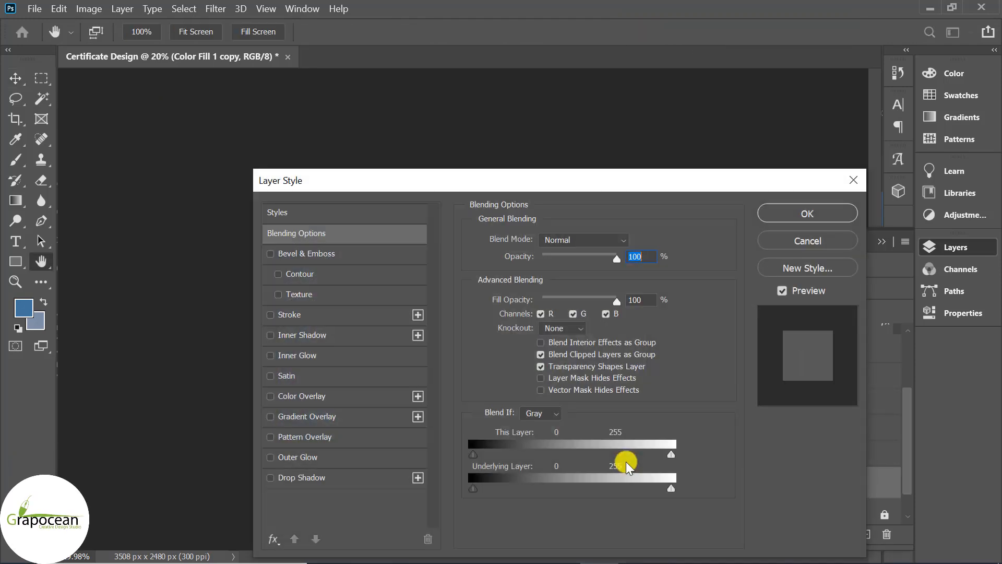
click(324, 437)
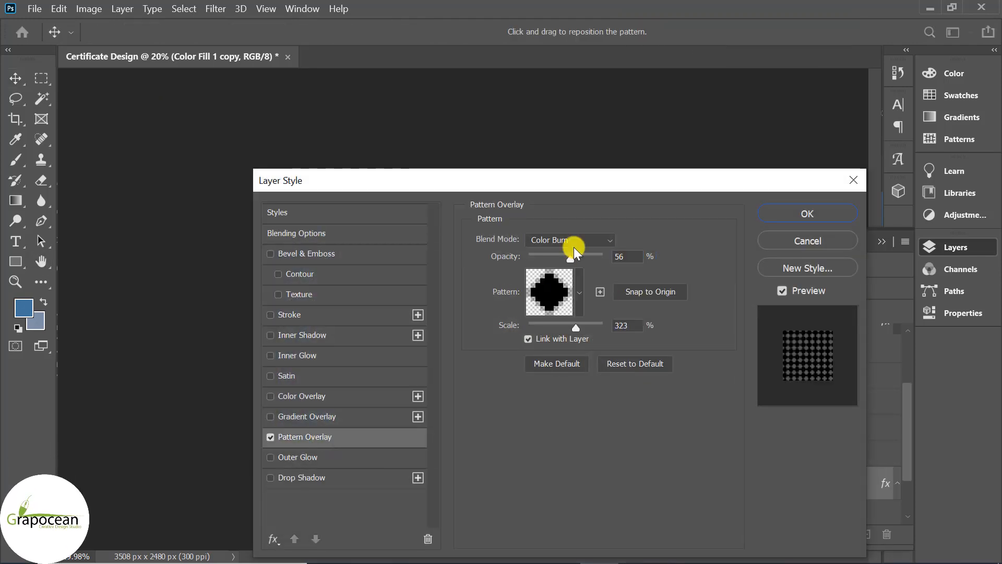
Set the Color Burn pattern overlay's opacity to 67% and its scale to 381%, and apply the layer style.
drag(606, 193, 950, 94)
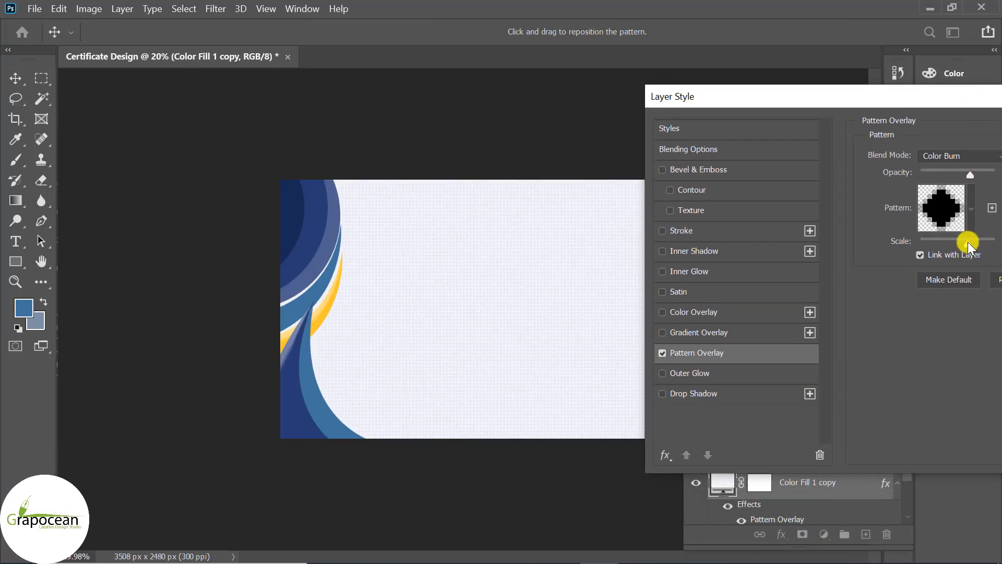
drag(967, 242, 970, 244)
drag(891, 92, 452, 346)
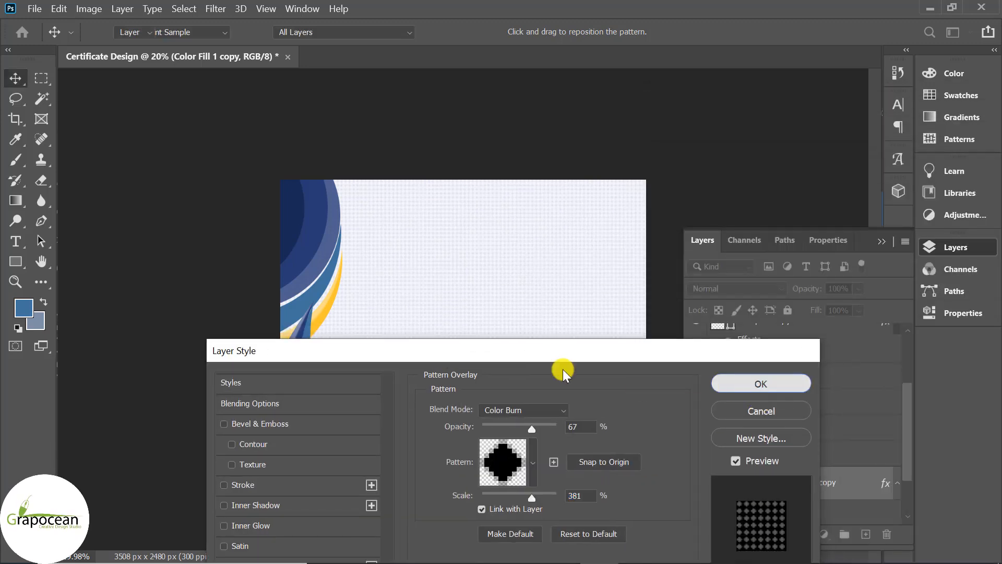
key(Return)
Duplicate the three upper-left circles together with the steel blue and yellow crescents.
scroll(487, 430, down, 1)
click(487, 431)
click(318, 224)
shift+click(330, 243)
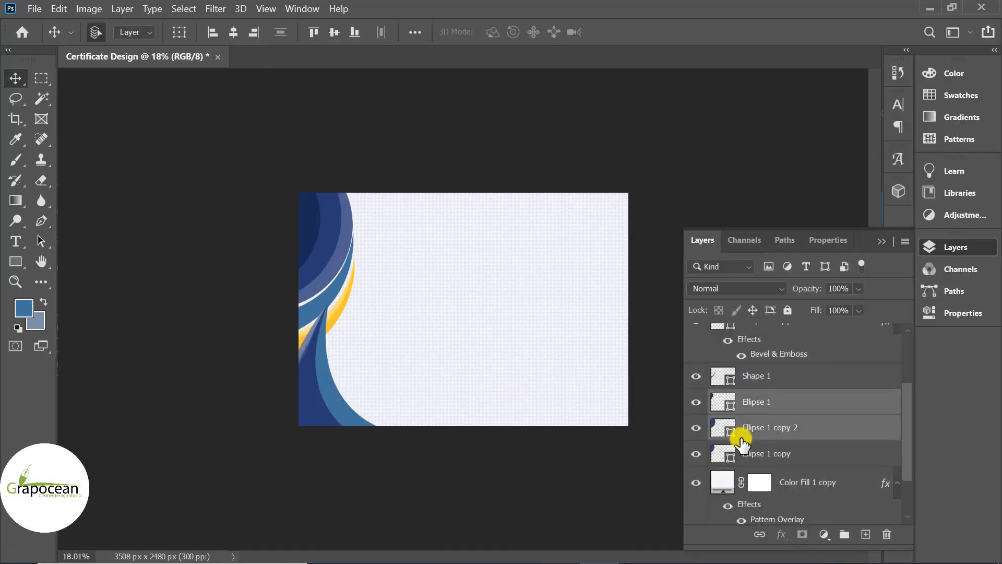
shift+click(785, 449)
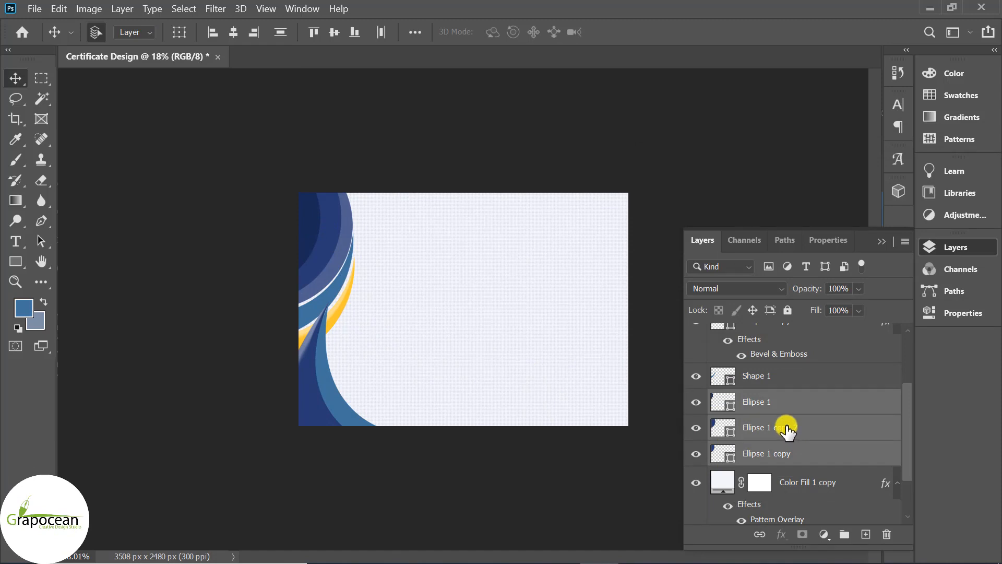
ctrl+click(769, 382)
scroll(802, 406, up, 3)
ctrl+click(801, 420)
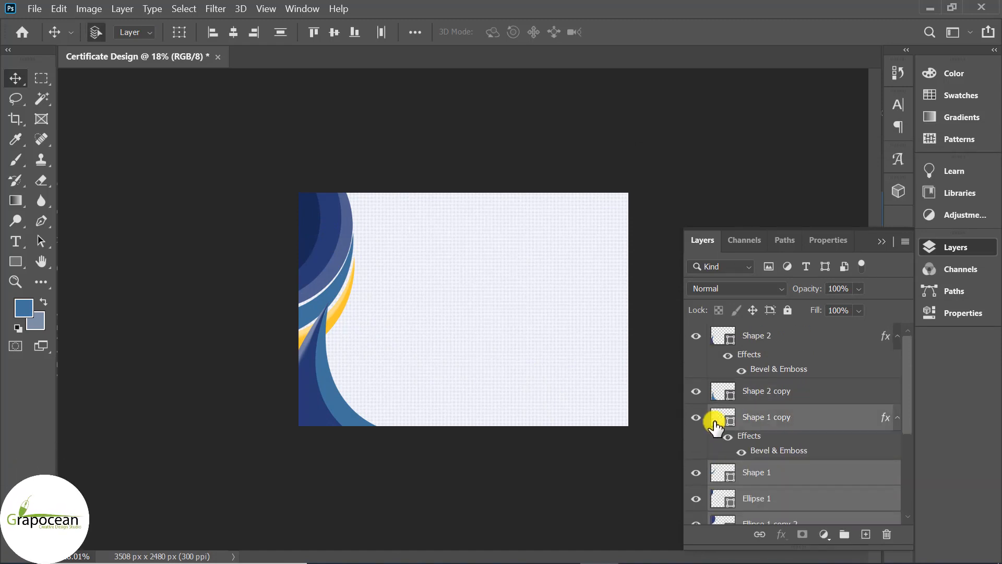
key(ctrl+j)
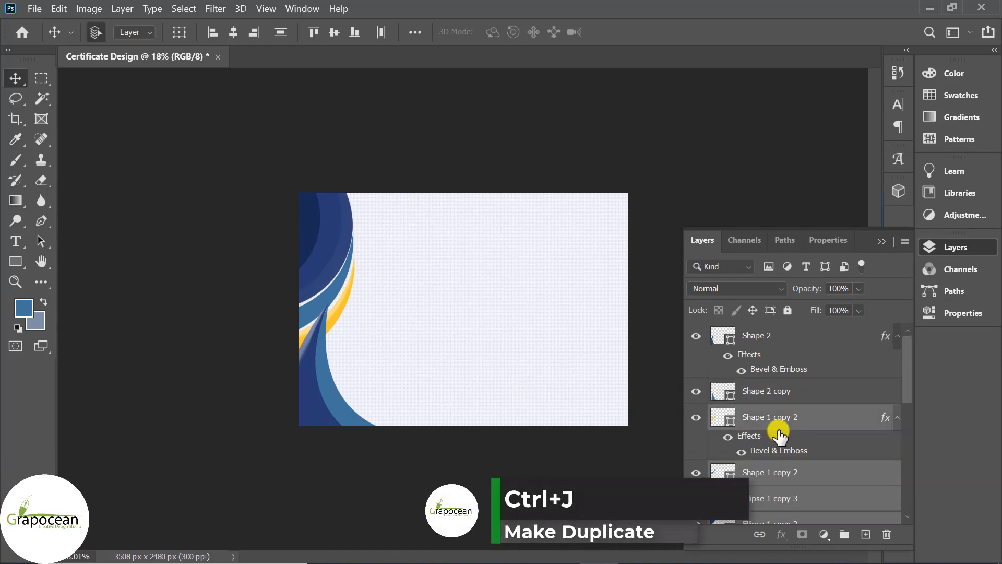
Move the duplicated circles and crescents over to the canvas's right edge and flip them horizontally and vertically.
key(ctrl+t)
key(ctrl+minus)
drag(464, 286, 588, 295)
right_click(536, 272)
click(608, 543)
right_click(568, 272)
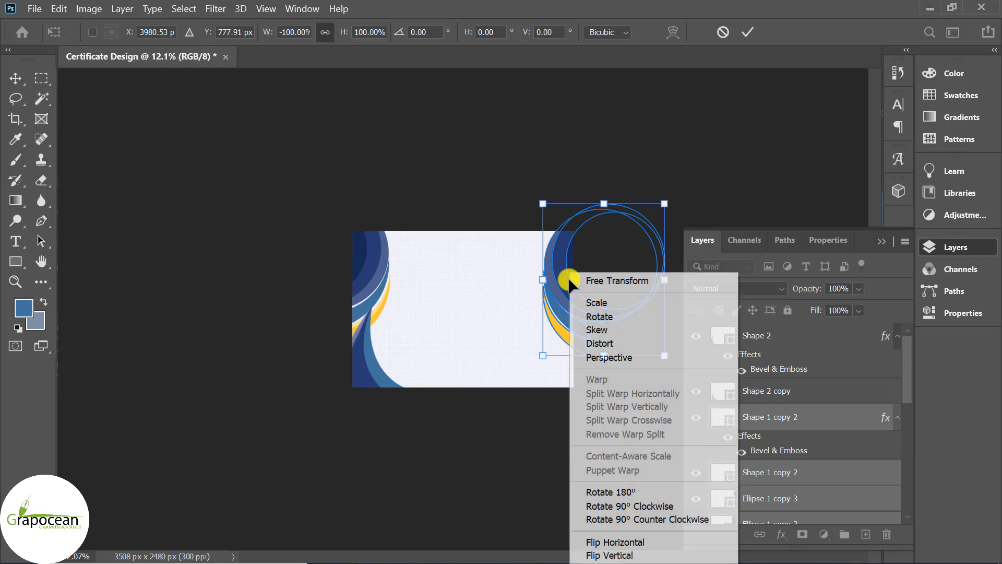
click(609, 555)
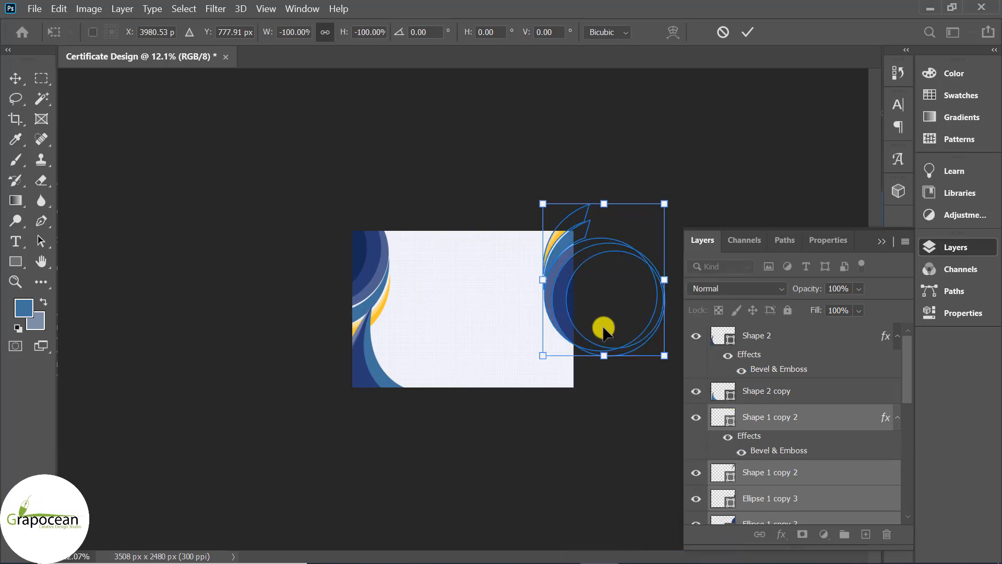
Shift the flipped copies slightly down, enlarge them to about 106% and rotate them about 8° counterclockwise.
drag(604, 331, 600, 333)
scroll(600, 333, down, 2)
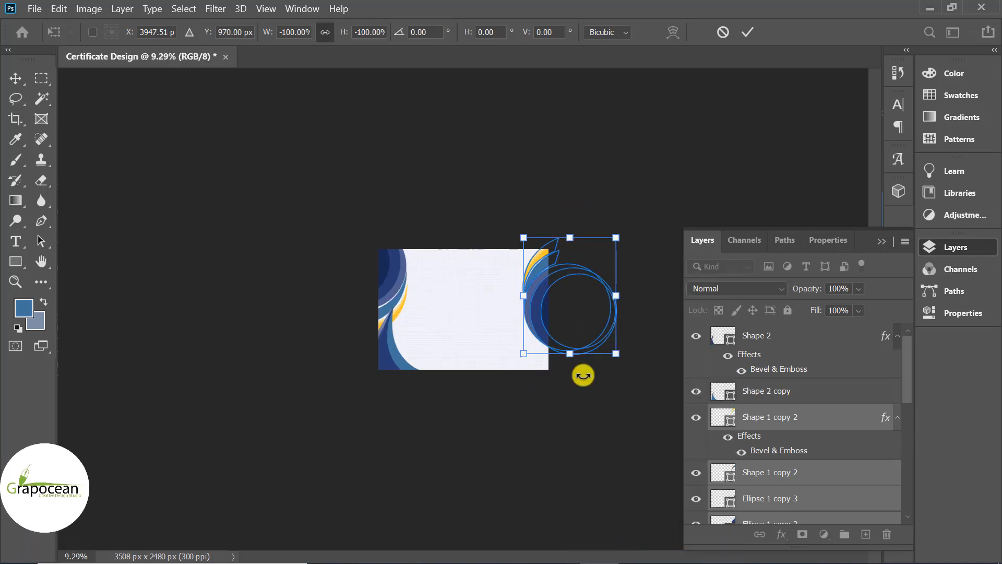
drag(618, 368, 583, 337)
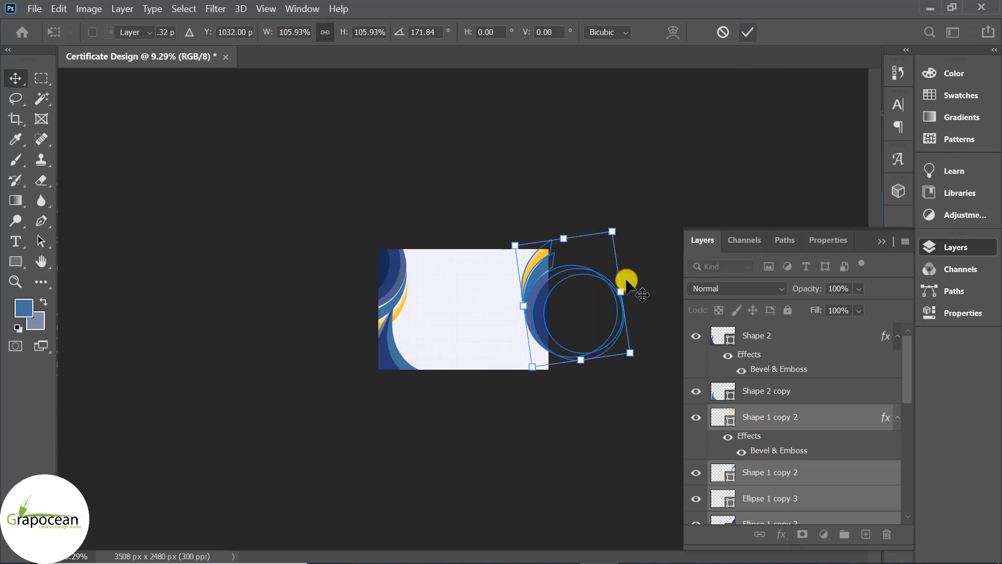
key(Return)
Recolor the right-side group's 80% opacity circle to green #44bd32.
scroll(590, 345, up, 2)
click(722, 511)
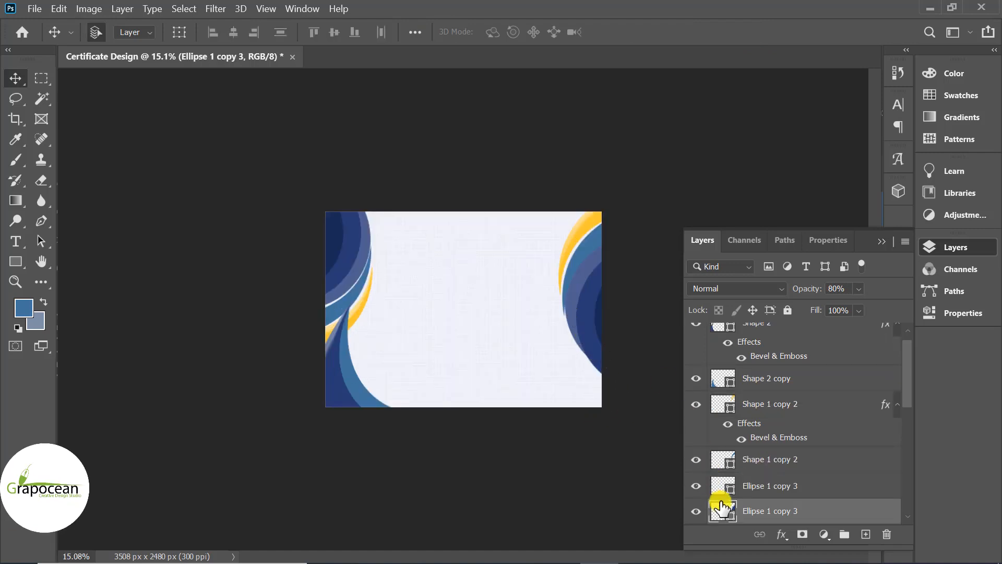
double_click(723, 511)
text(44bd32)
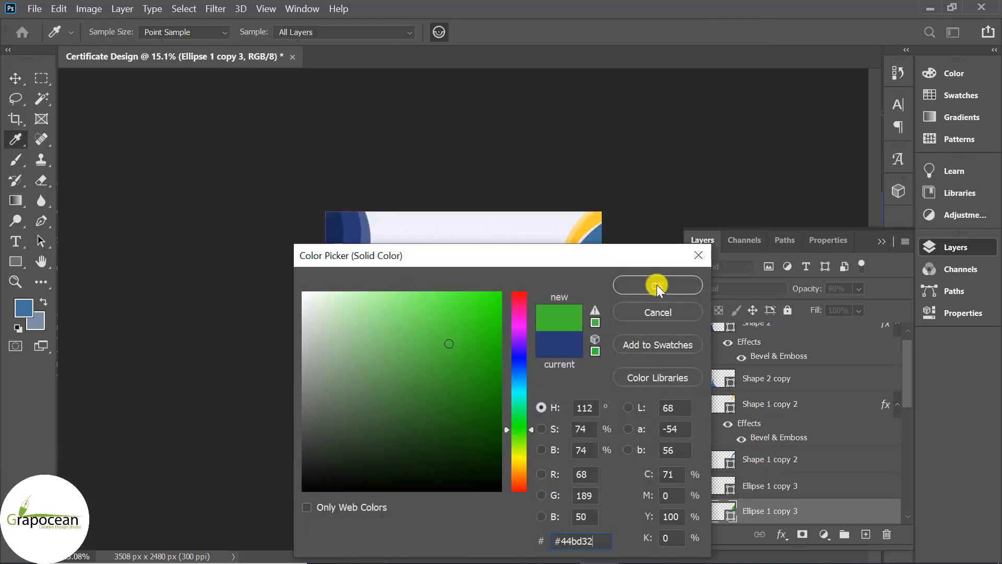
click(658, 285)
scroll(584, 476, down, 2)
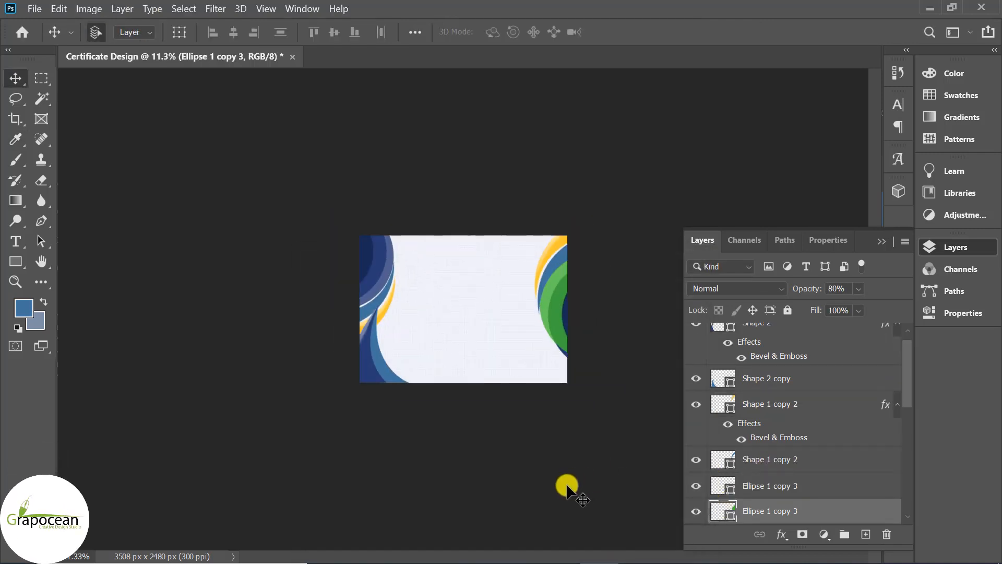
Add the text "Certificate" near the upper middle of the page, on a layer above all shapes.
click(611, 410)
scroll(627, 355, up, 3)
click(814, 329)
click(15, 242)
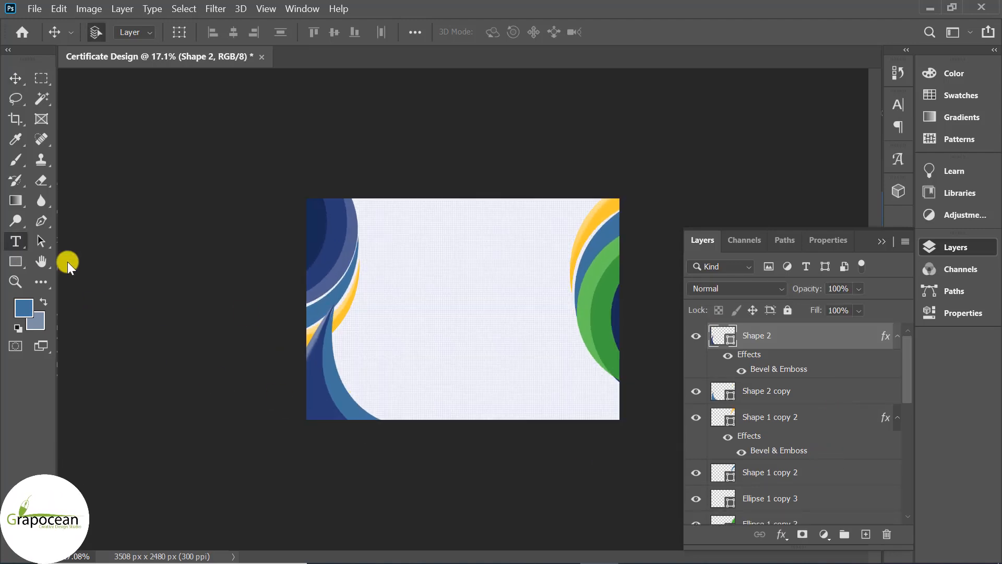
click(443, 254)
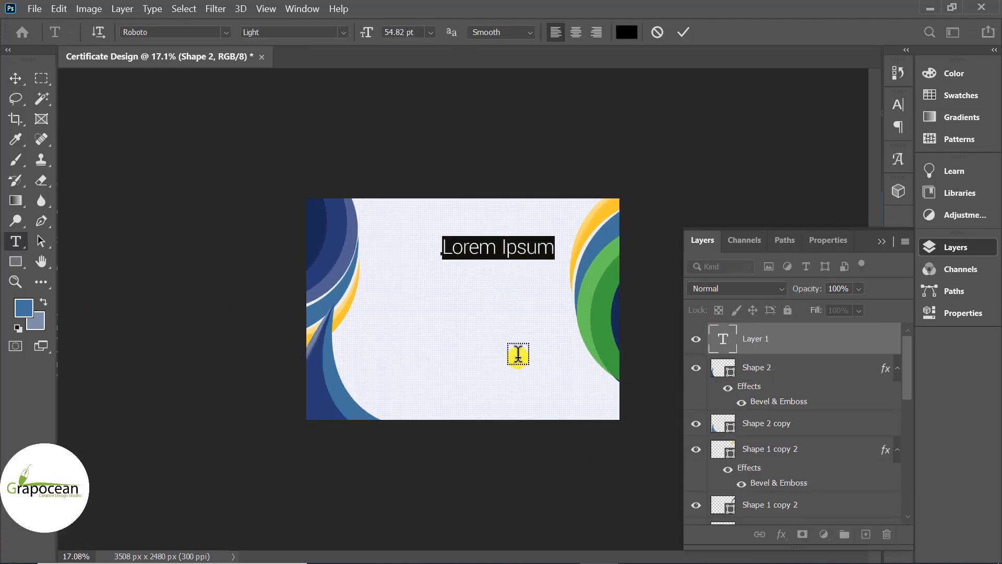
text(Cer)
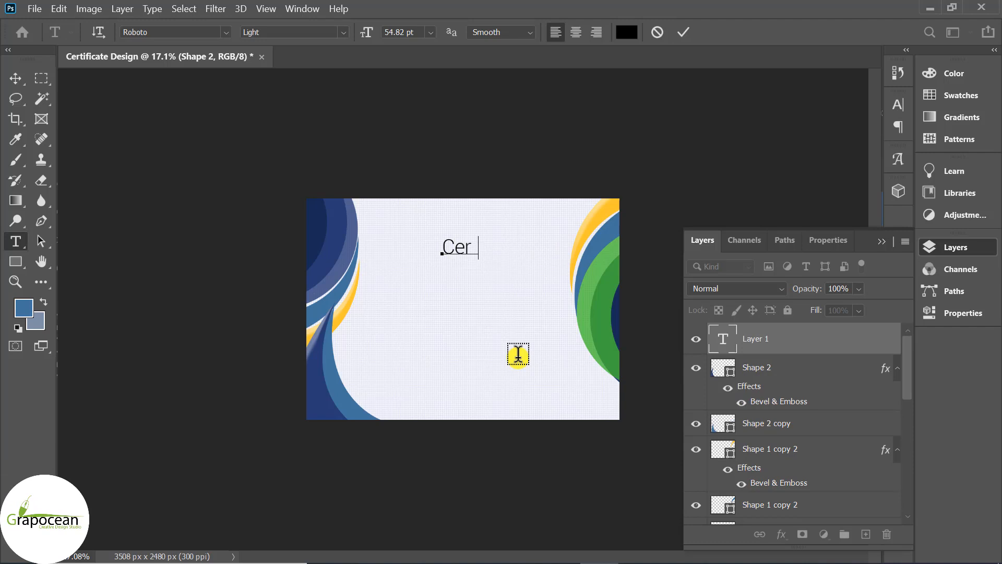
text(t)
key(BackSpace)
key(BackSpace)
key(BackSpace)
key(BackSpace)
text(tificate)
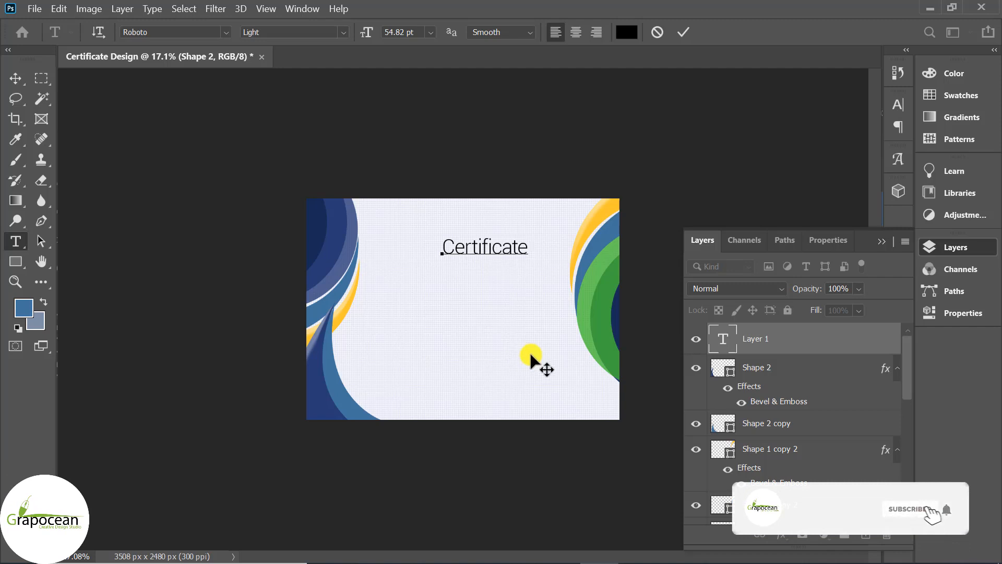
Set the whole "Certificate" text to the Black style of Roboto.
scroll(531, 355, up, 2)
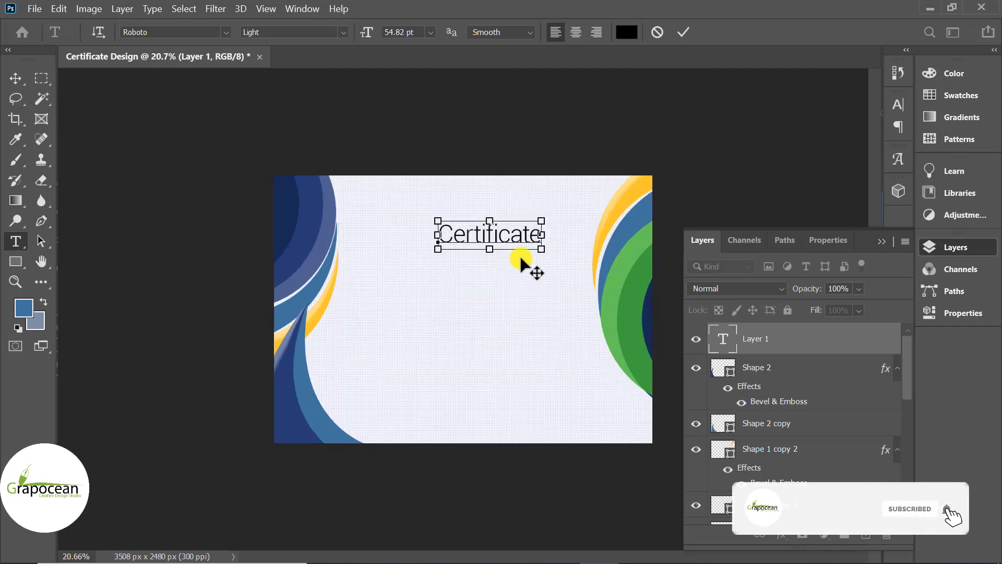
key(ctrl+a)
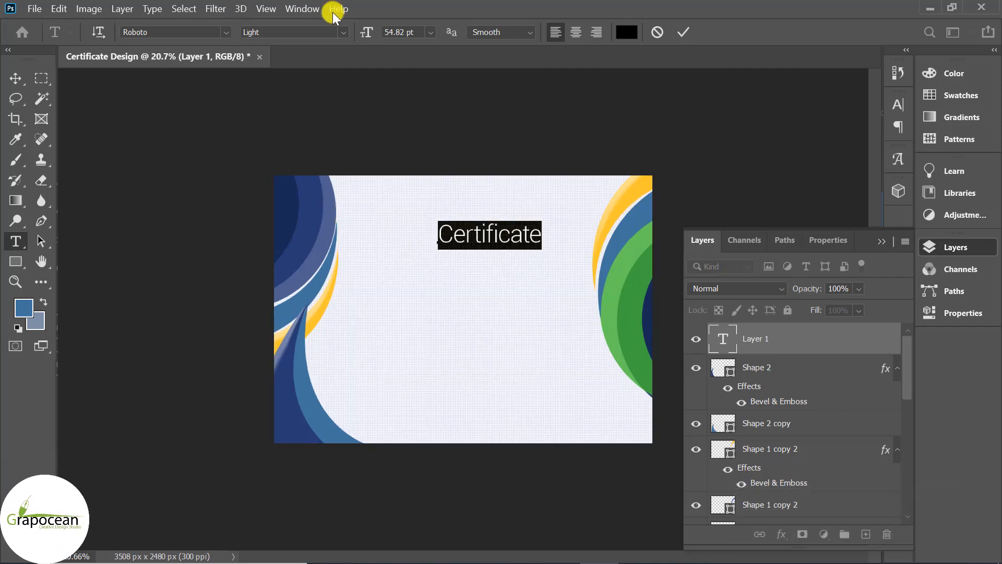
click(343, 31)
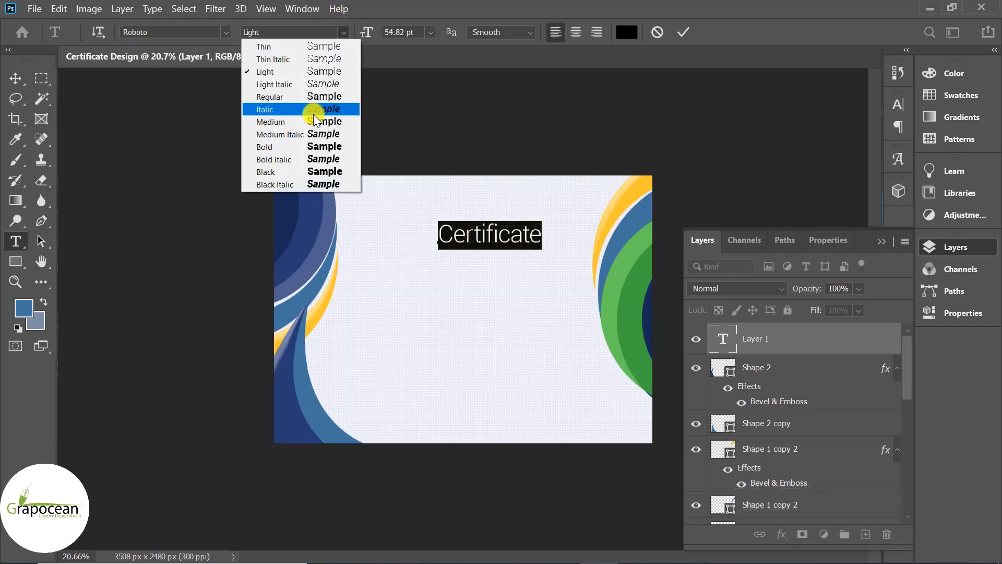
click(306, 144)
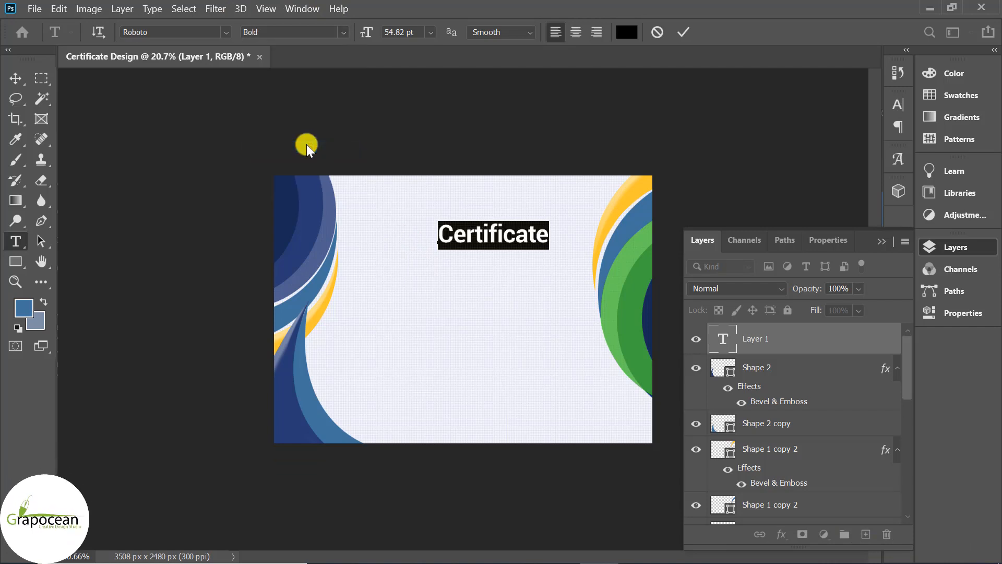
click(317, 39)
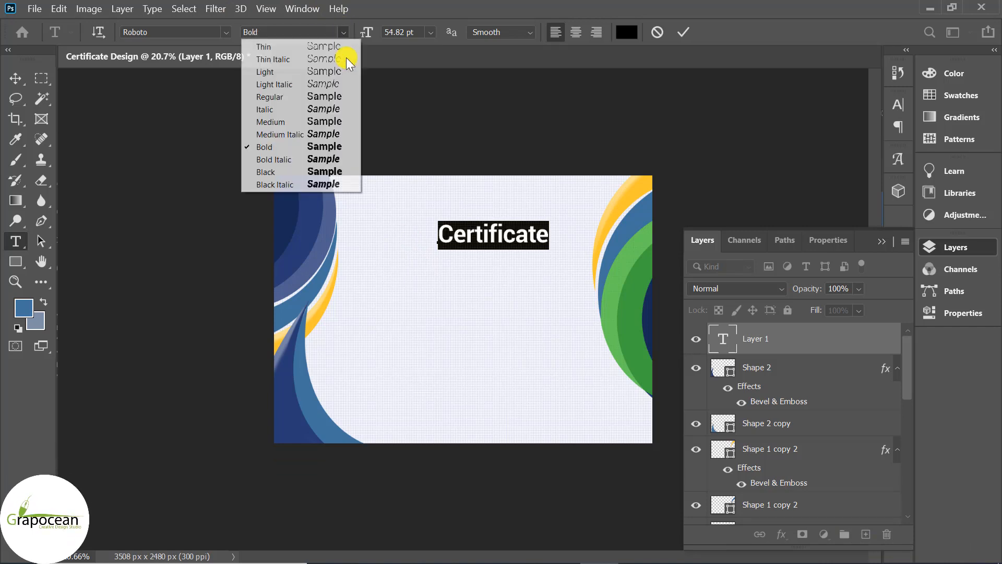
click(320, 168)
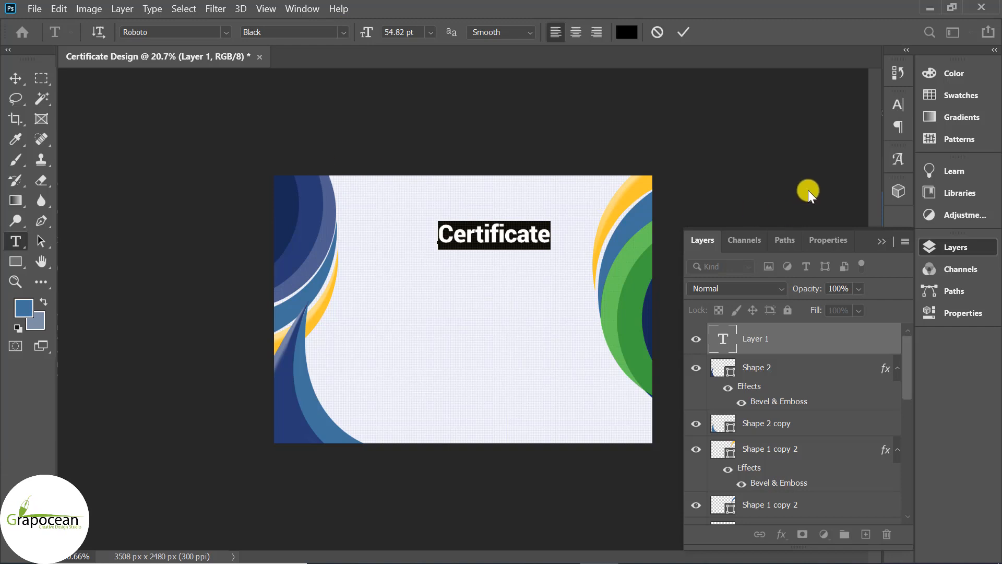
Try Metrics kerning on the "Certificate" text and switch it back to Optical.
click(898, 100)
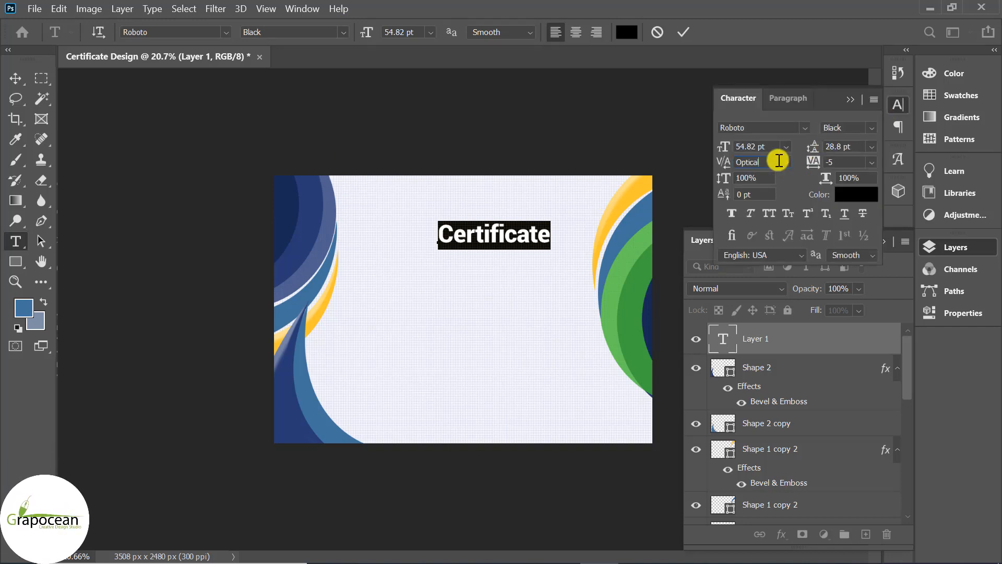
click(785, 162)
click(775, 175)
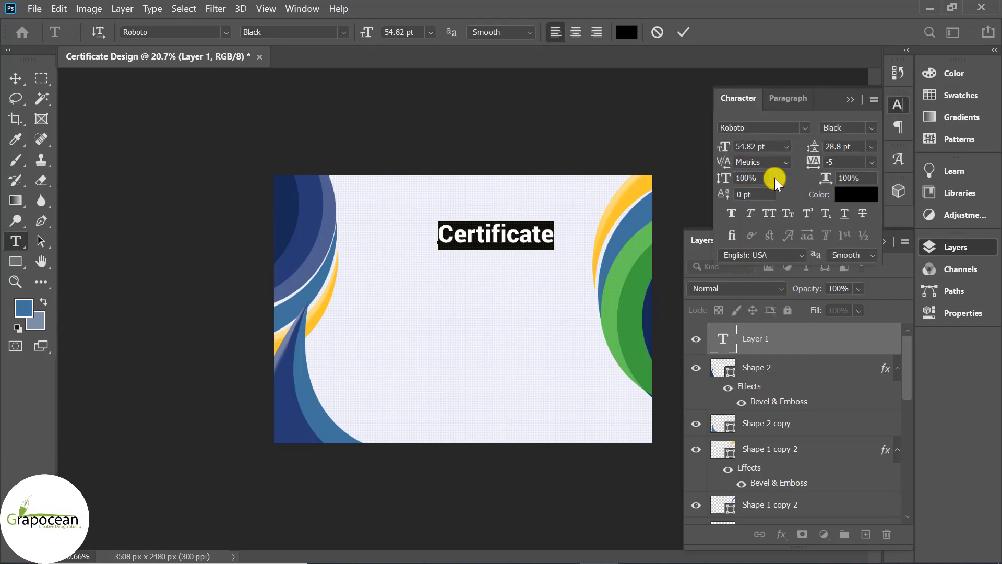
click(786, 162)
click(775, 183)
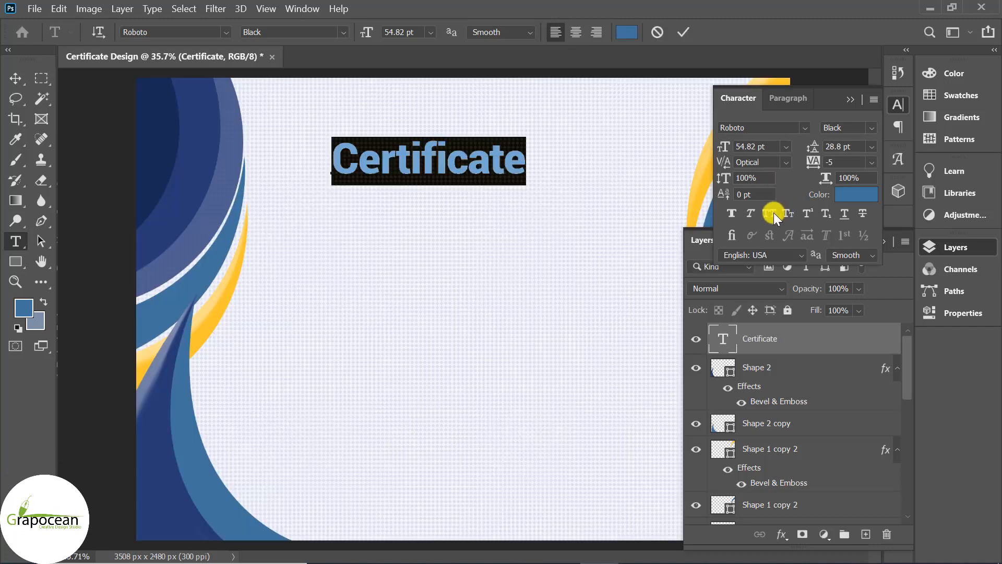
Apply All Caps to the "Certificate" text and finish editing it.
click(771, 213)
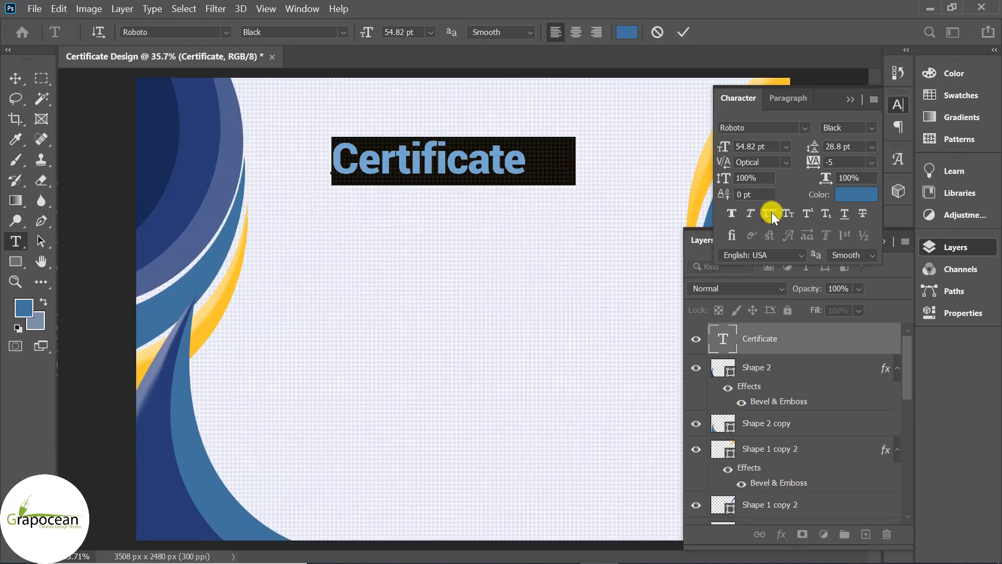
click(14, 76)
scroll(529, 289, down, 6)
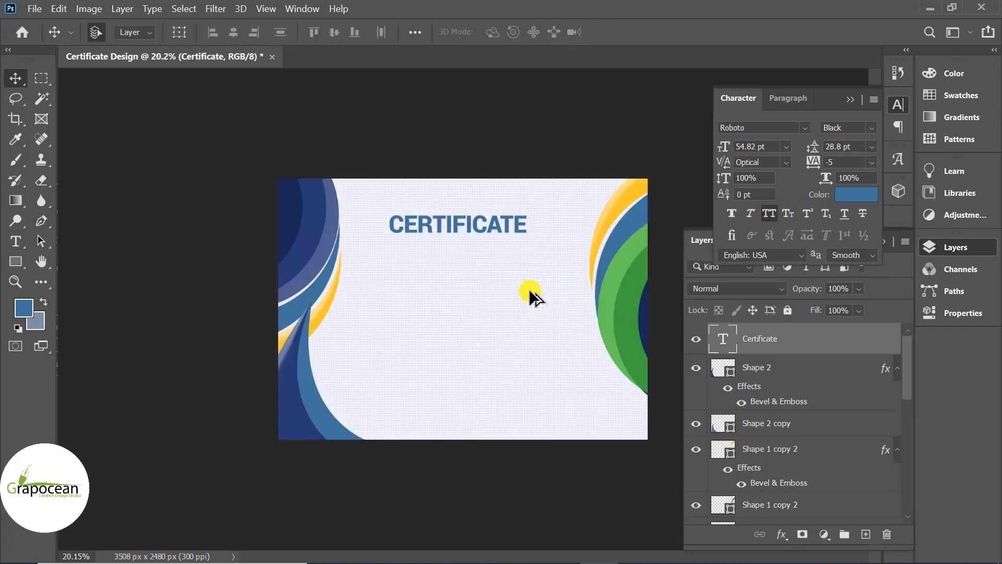
scroll(470, 248, up, 1)
scroll(469, 246, up, 3)
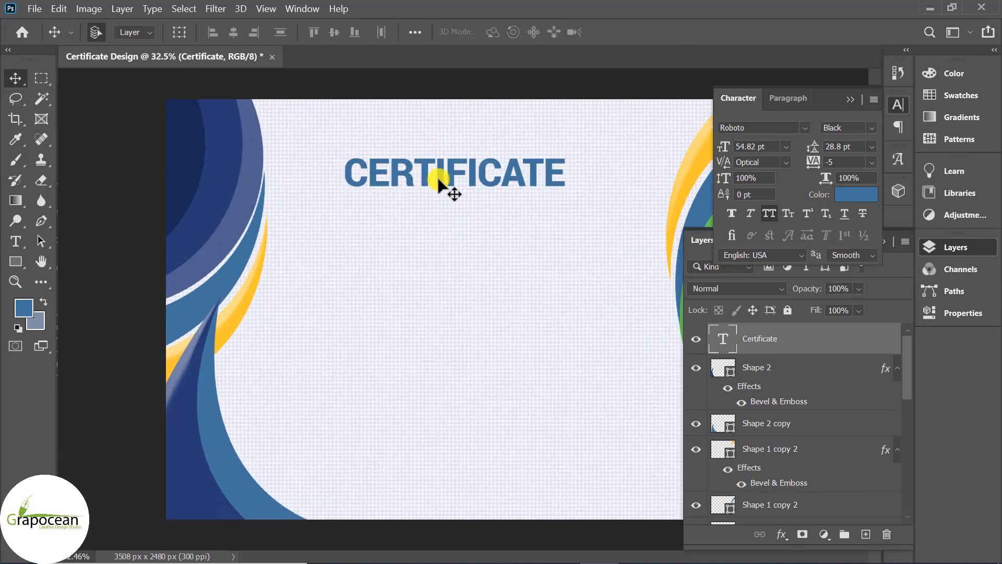
Duplicate the "CERTIFICATE" text directly below the original and replace the copy's wording with "OF ACHIEVMENT".
drag(439, 170, 438, 221)
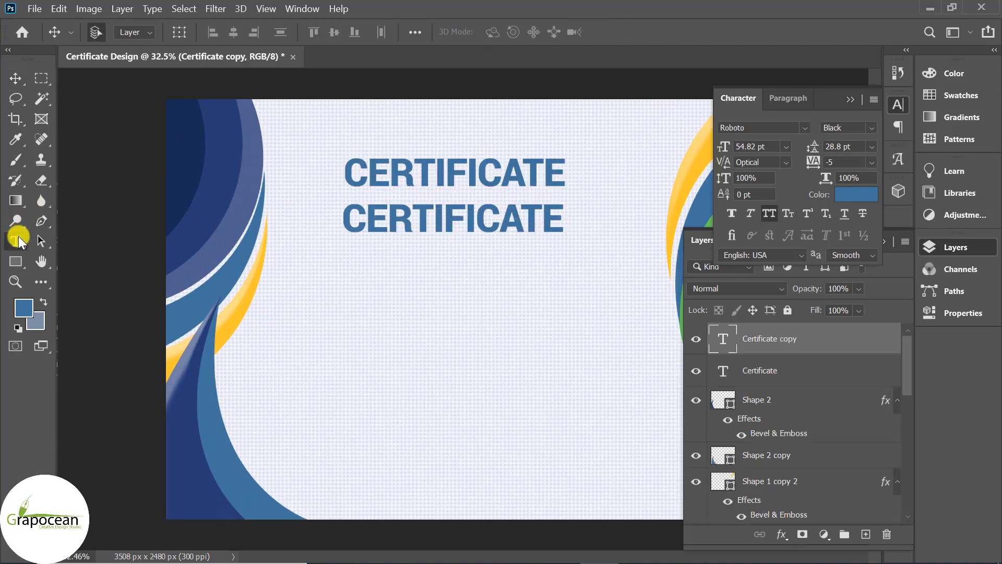
click(16, 241)
drag(344, 217, 542, 225)
drag(638, 233, 637, 234)
key(BackSpace)
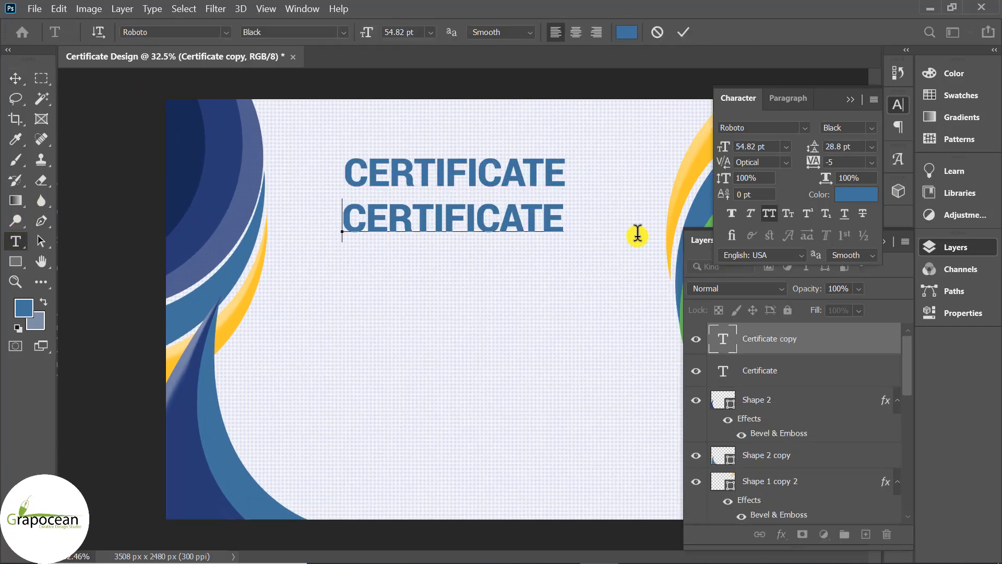
text(OF ACH)
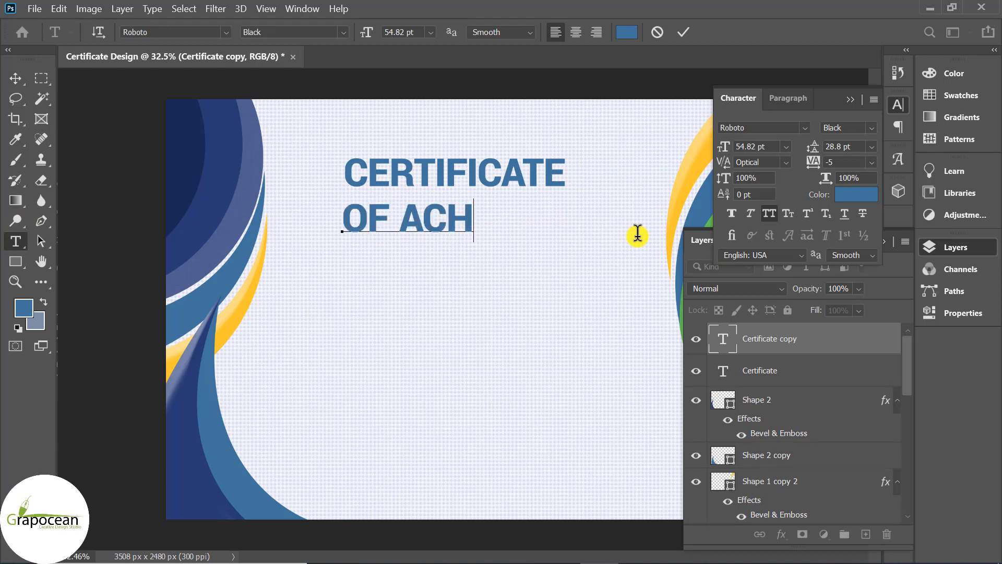
text(IEV)
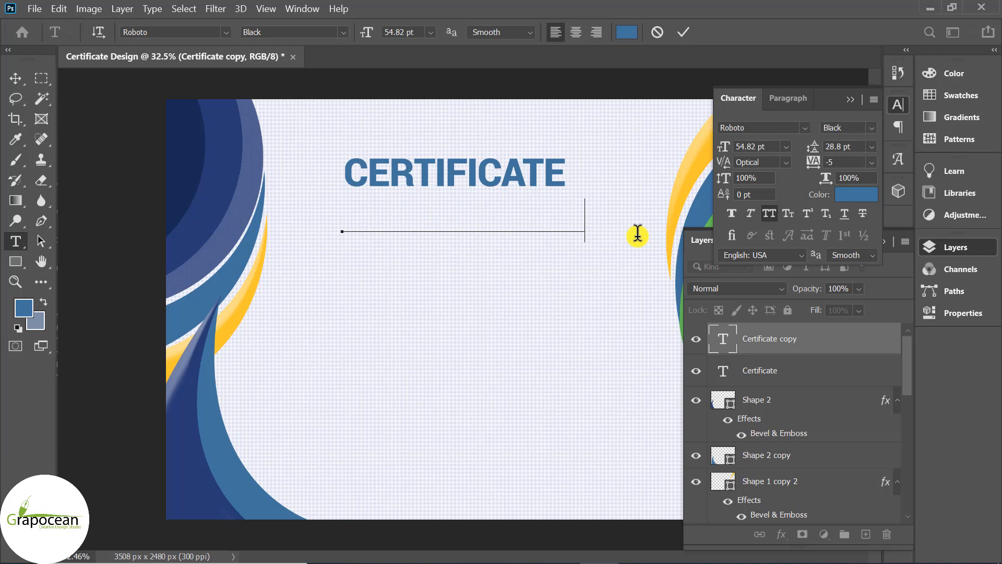
text(MENT)
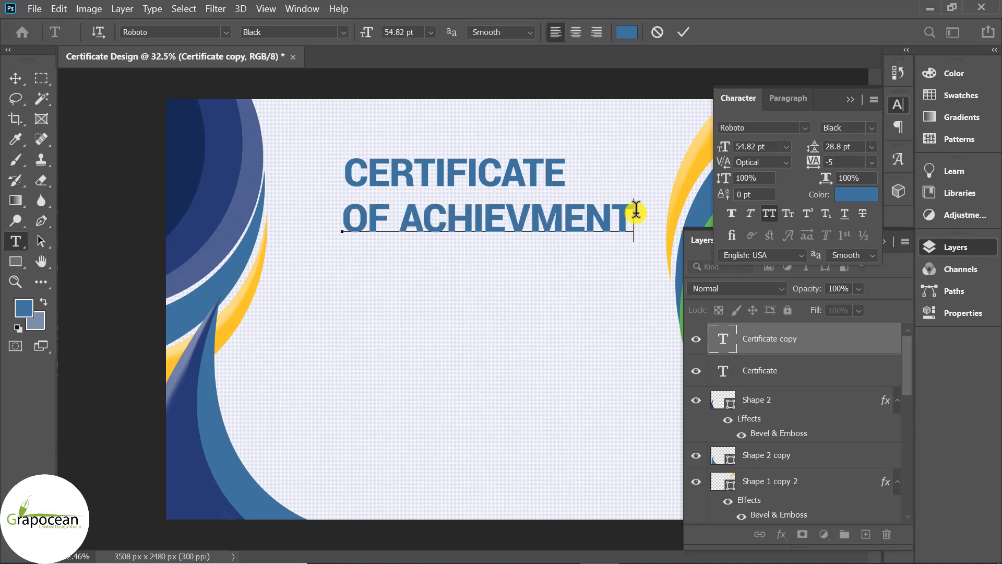
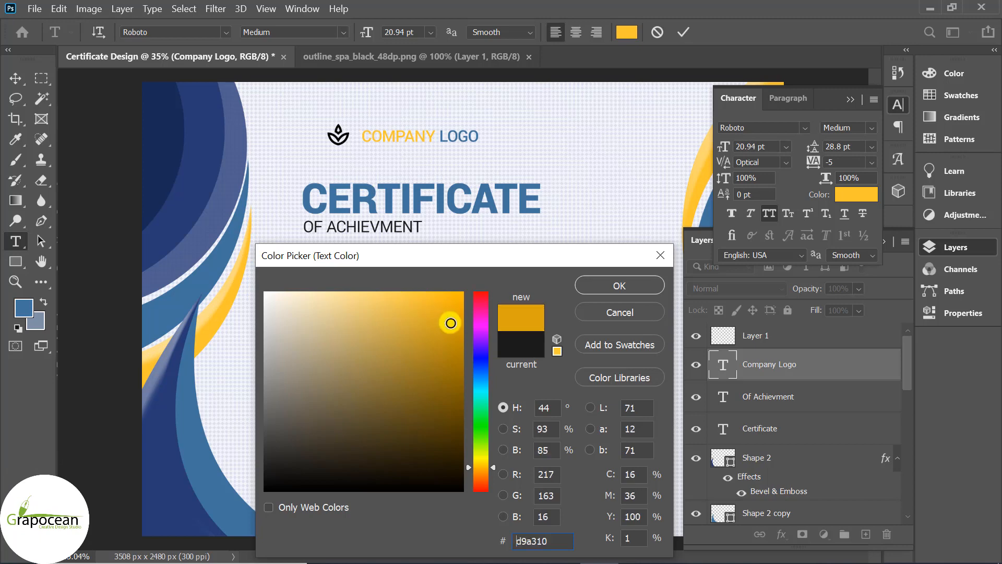
Apply the darker gold colour #d9a310 to the word "COMPANY" in the logo text.
click(607, 285)
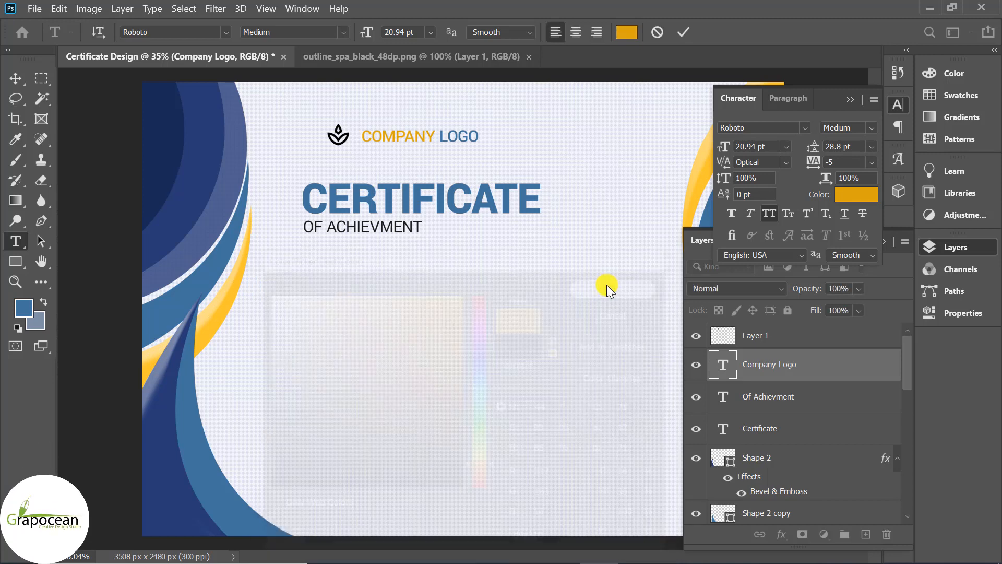
click(15, 77)
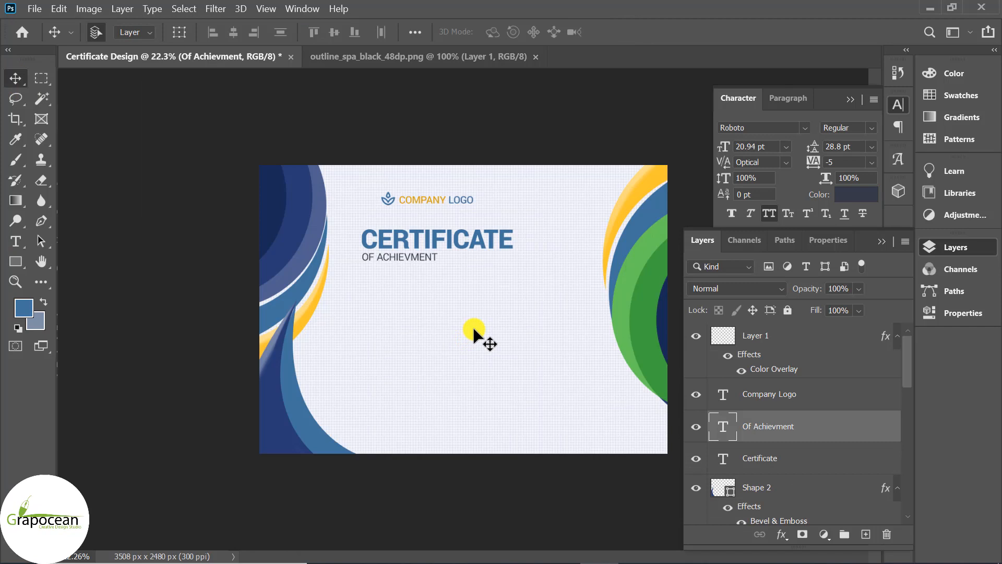
Duplicate the two curved blue shapes from the page's lower-left corner to its lower-right area.
click(299, 394)
drag(268, 413, 591, 411)
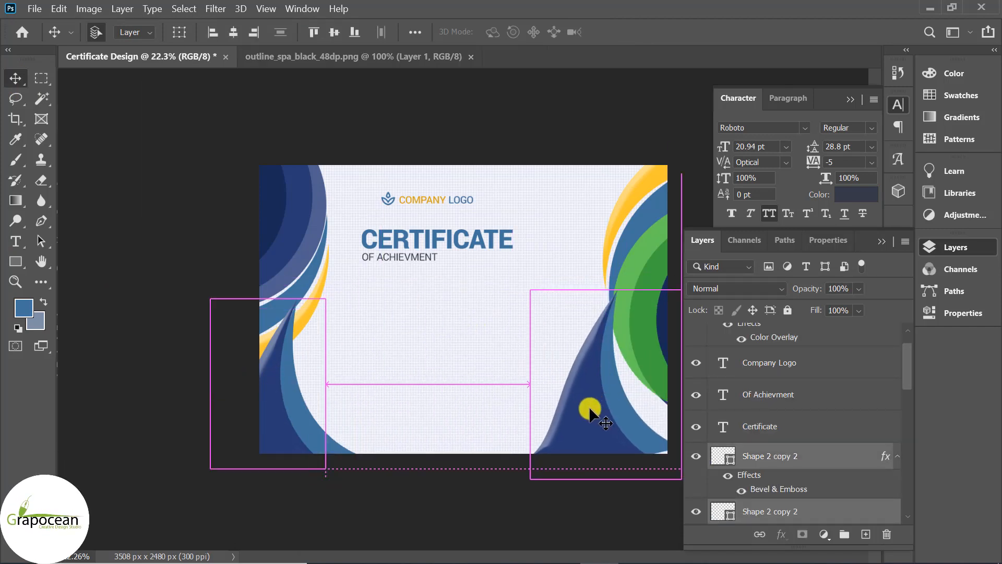
right_click(590, 411)
click(812, 452)
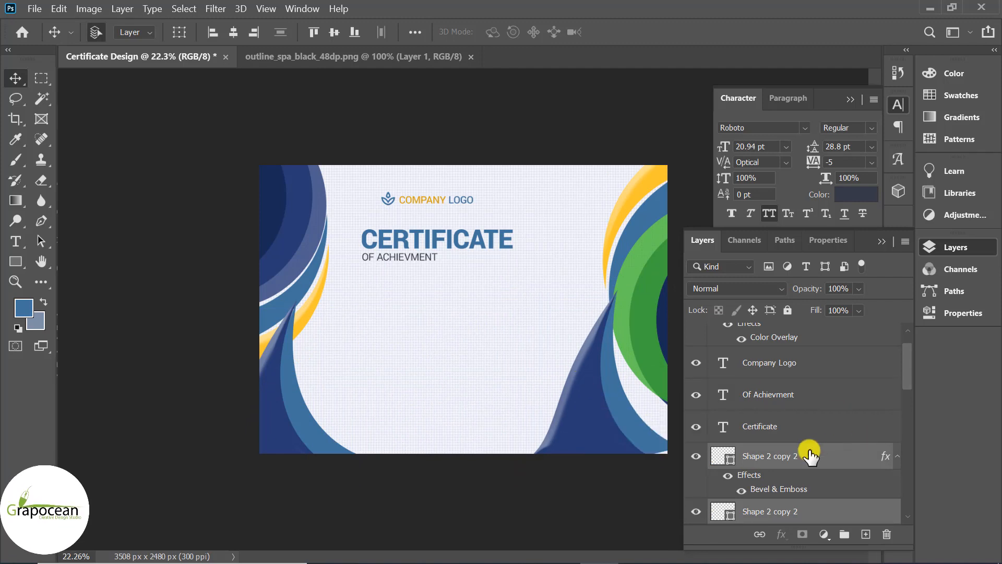
Flip the duplicated curved shapes horizontally and fit them into the page's lower-right corner.
key(ctrl+t)
right_click(586, 392)
click(634, 369)
mouse_move(641, 425)
mouse_down()
mouse_move(683, 442)
mouse_move(633, 436)
mouse_up()
click(752, 36)
scroll(561, 473, down, 4)
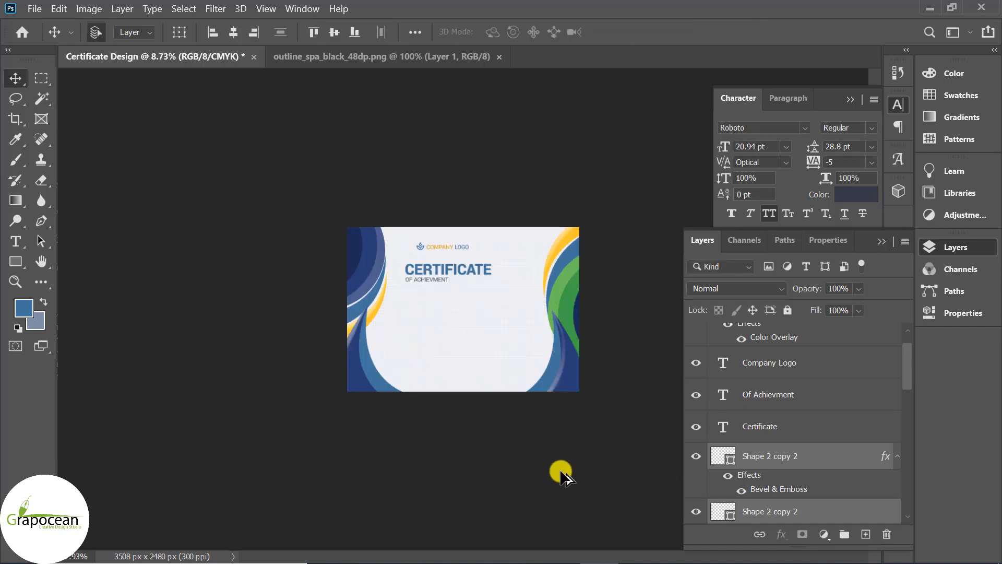
Narrow the lower-right curved shapes to about 67% width, rotate them about -26° and reposition them against the page's corner.
scroll(564, 472, up, 4)
key(ctrl+t)
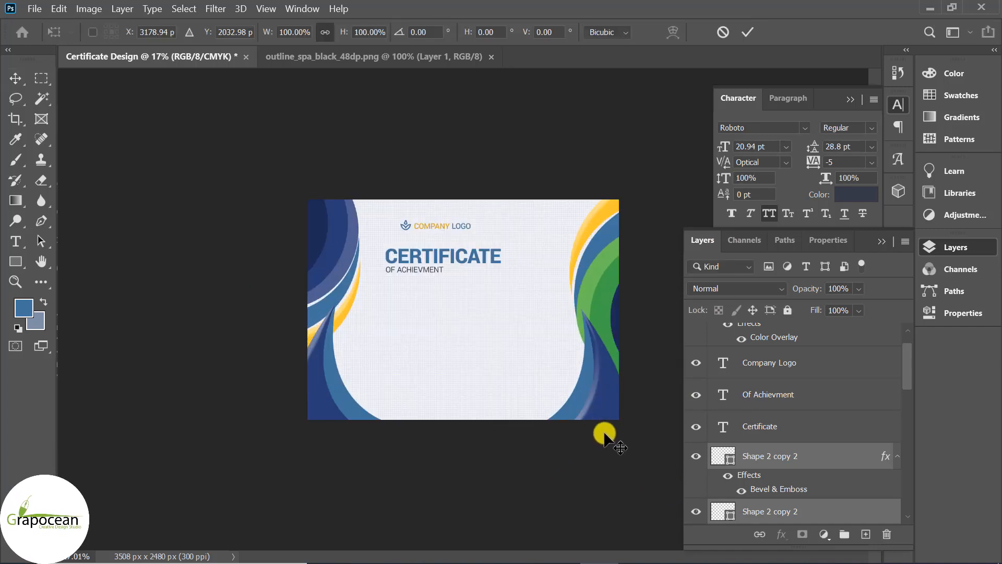
drag(532, 380, 569, 394)
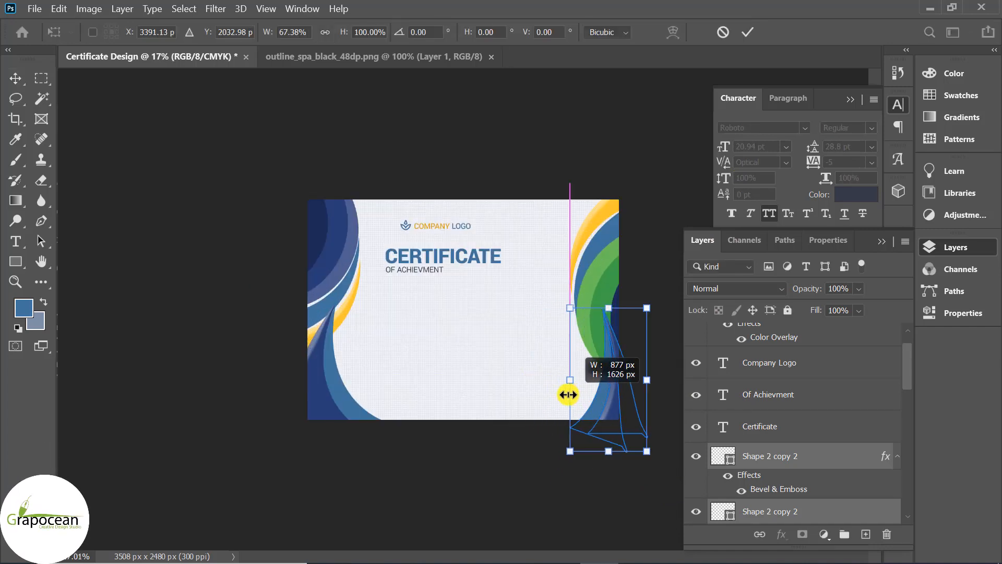
drag(661, 461, 633, 436)
drag(668, 483, 671, 474)
drag(619, 416, 618, 421)
drag(655, 467, 670, 446)
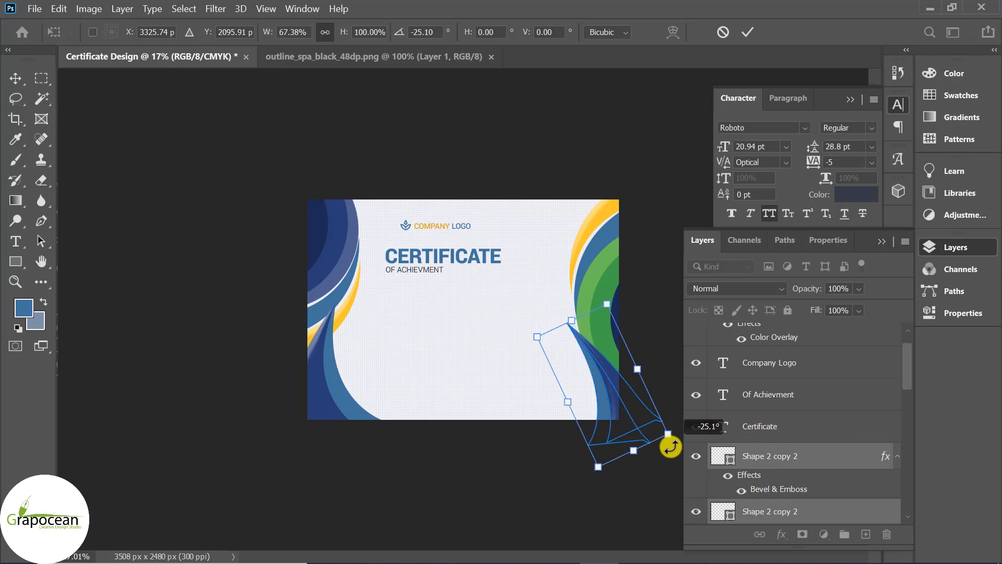
drag(614, 392, 602, 383)
drag(669, 448, 664, 444)
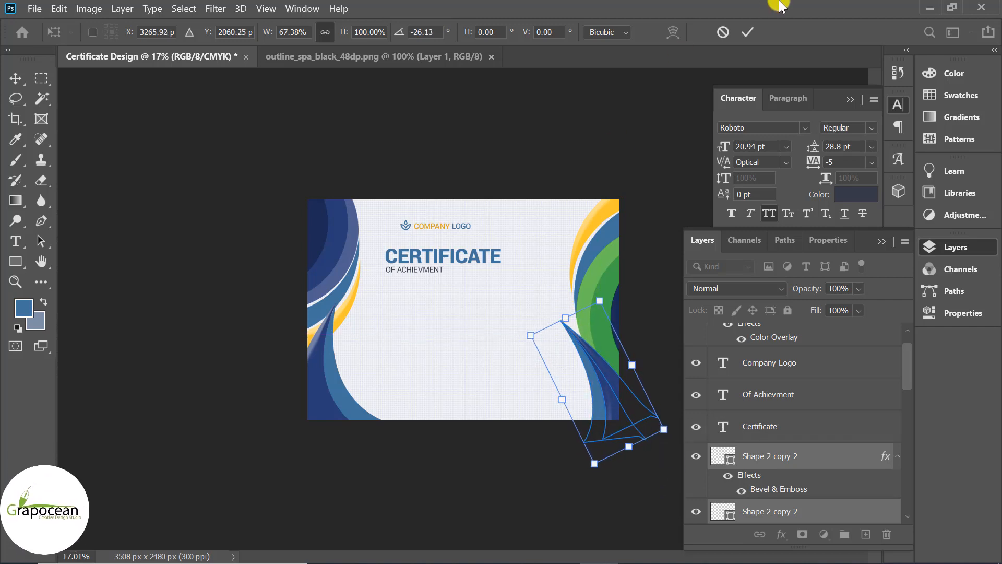
key(Return)
scroll(560, 443, down, 1)
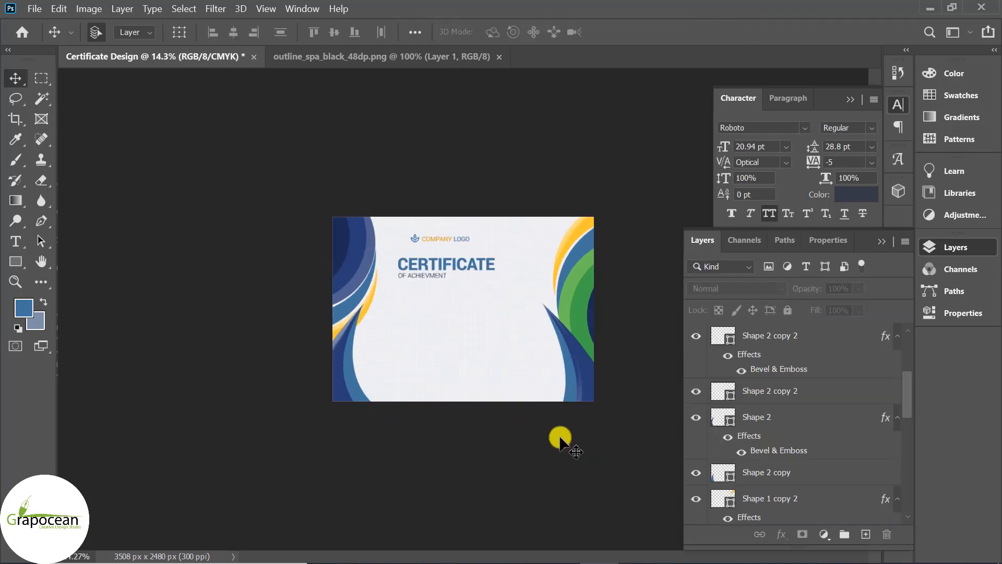
scroll(478, 277, up, 2)
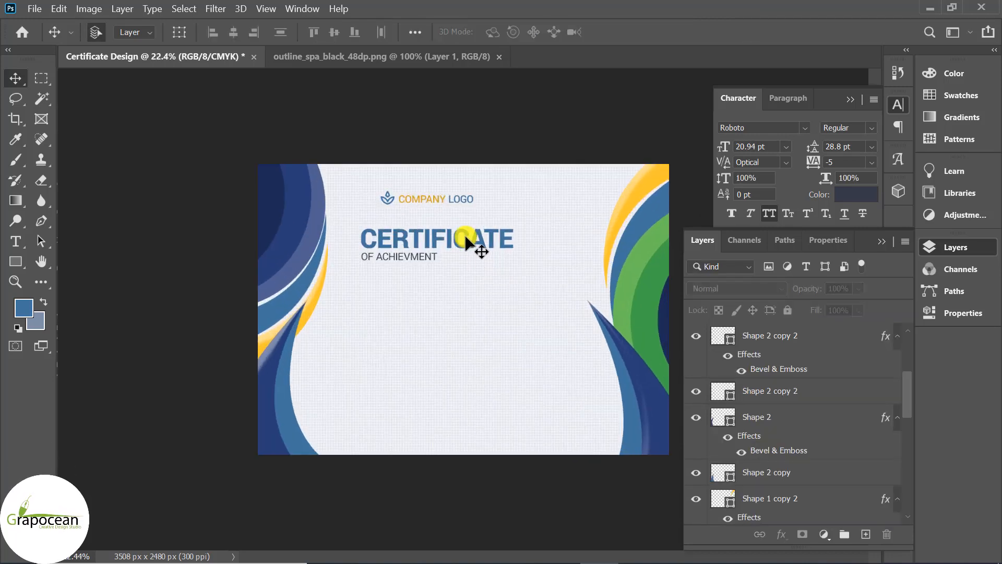
Centre the "CERTIFICATE" title horizontally on the whole page.
click(451, 243)
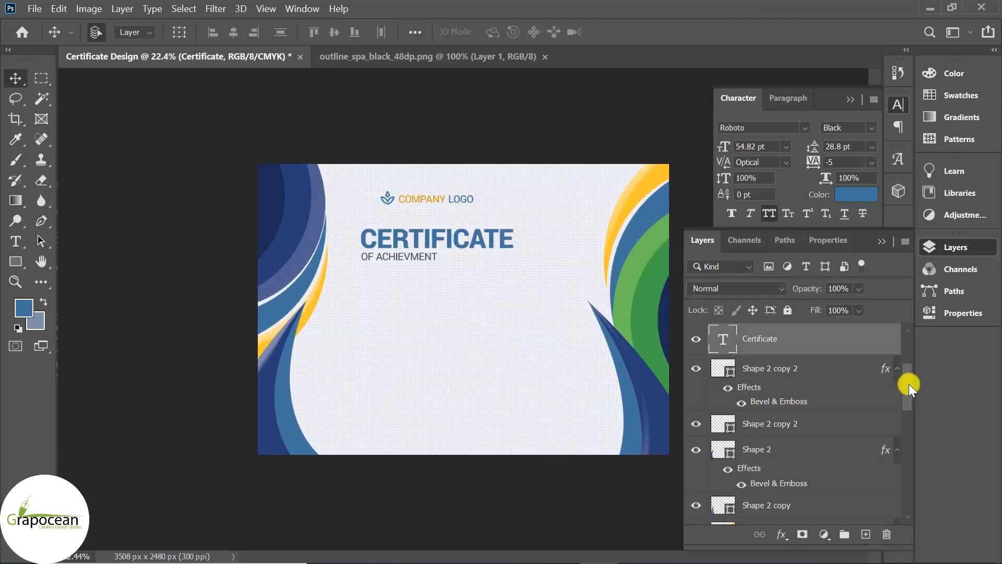
key(ctrl+a)
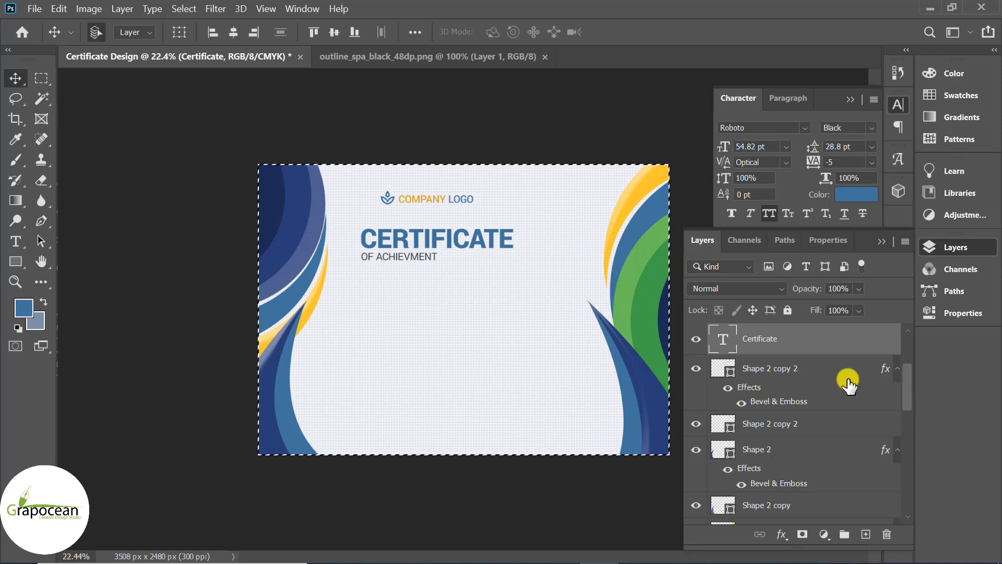
click(233, 31)
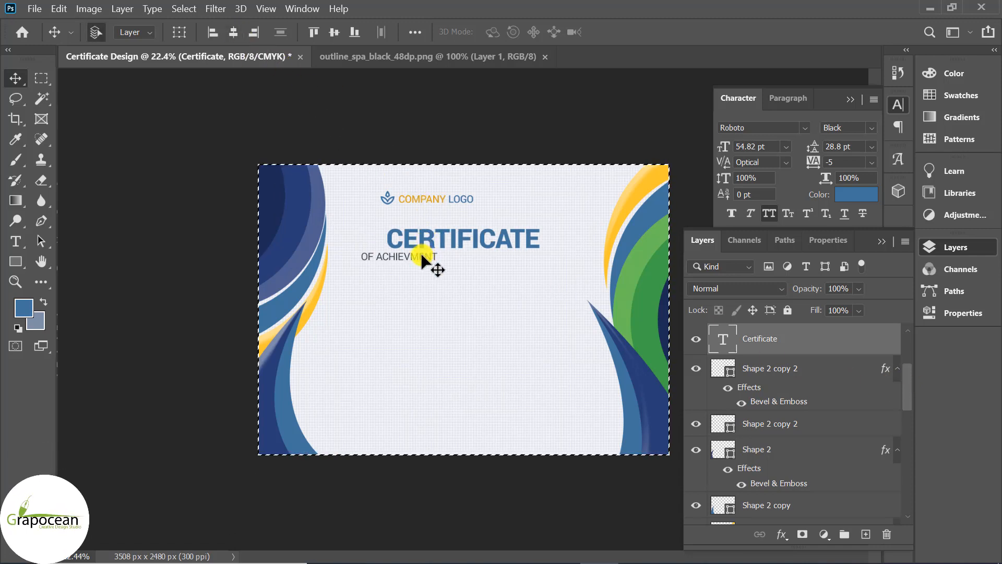
Clear the page selection and move the "OF ACHIEVMENT" text so it is centred under the title.
scroll(783, 397, up, 3)
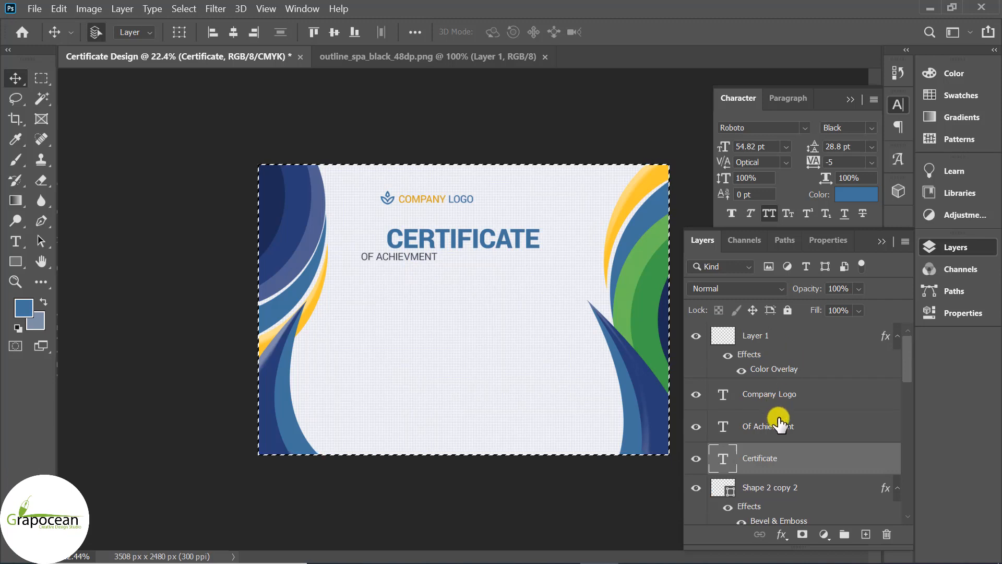
click(781, 425)
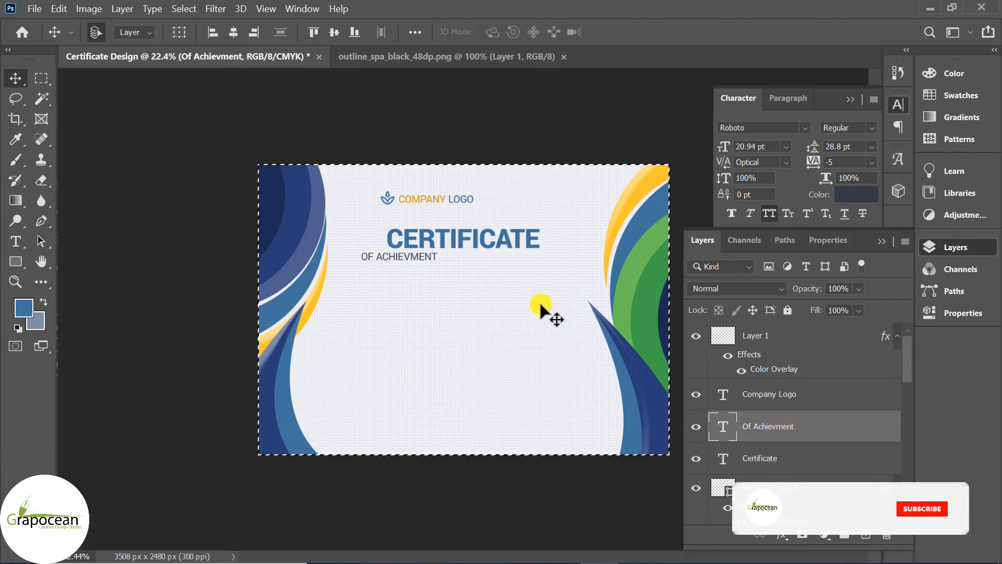
click(496, 510)
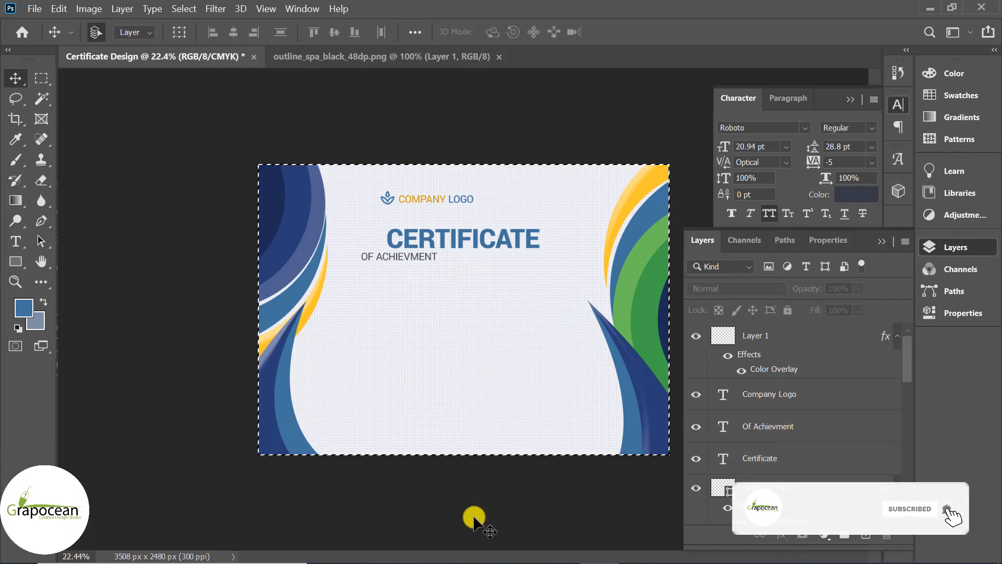
click(42, 77)
scroll(440, 269, up, 1)
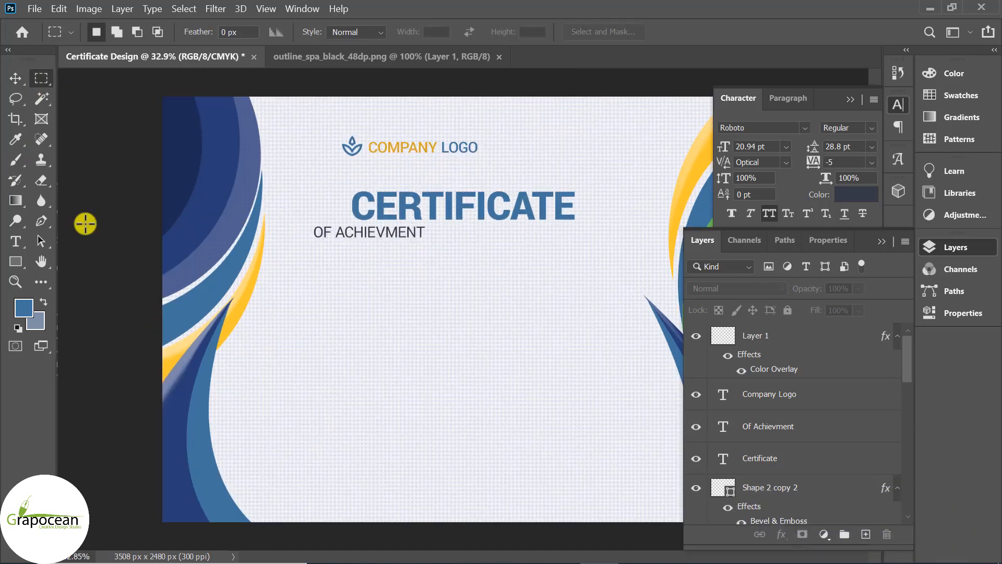
click(15, 78)
drag(441, 232, 499, 234)
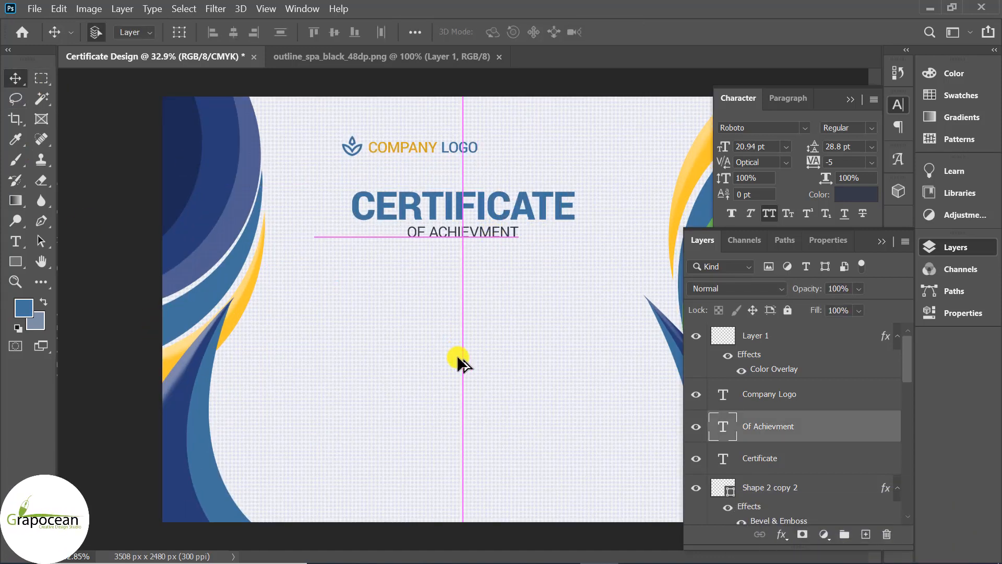
Switch to Illustrator and bring the gold star medal into the certificate as a vector smart object near the page's lower left.
scroll(459, 352, down, 1)
scroll(495, 302, up, 1)
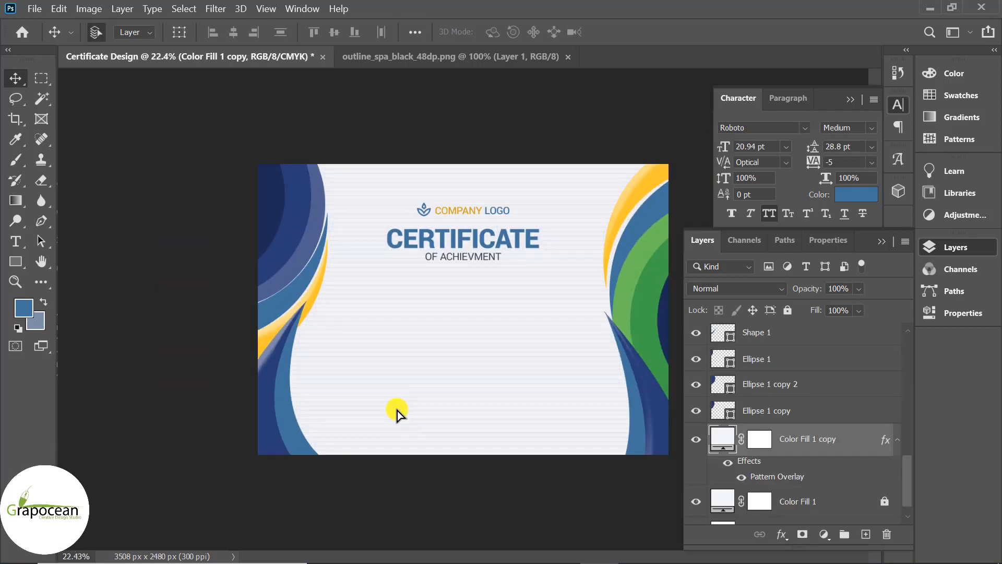
click(560, 557)
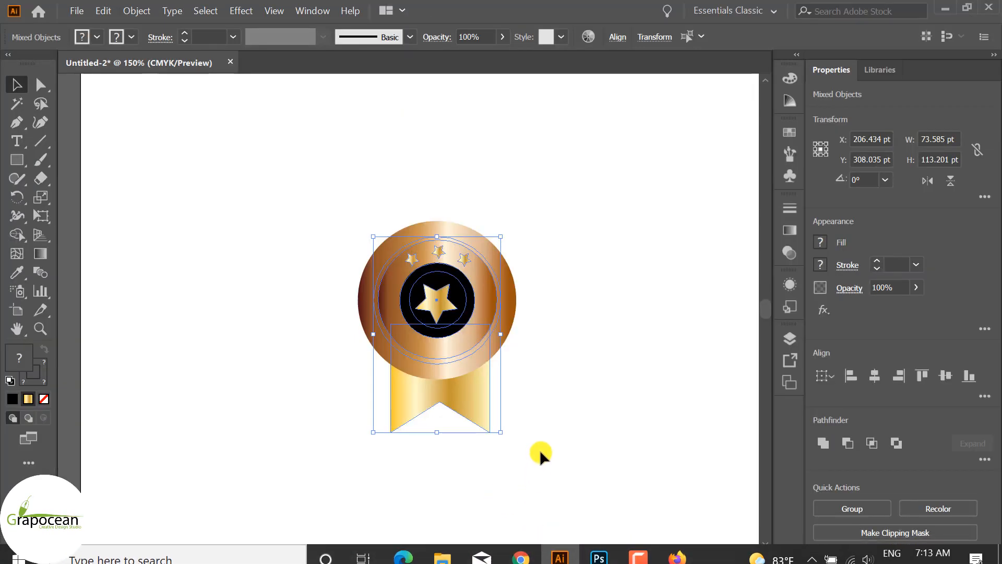
drag(562, 450, 315, 173)
drag(438, 302, 338, 387)
click(758, 34)
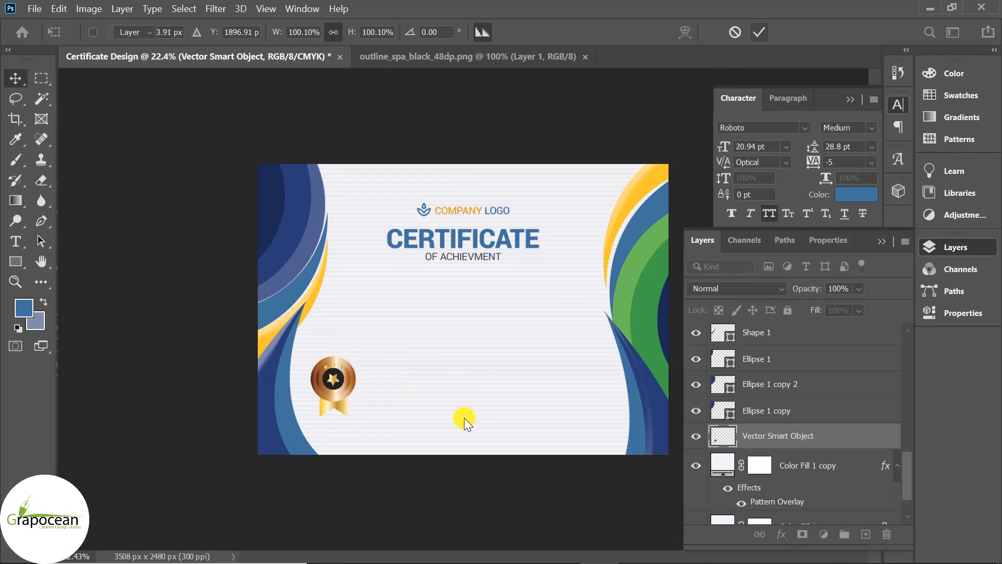
key(z)
click(562, 382)
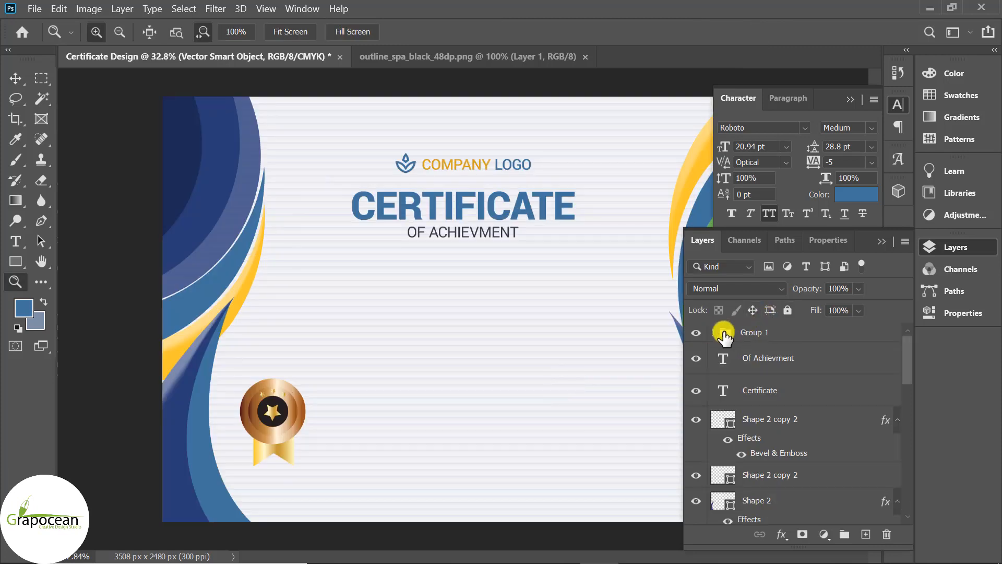
click(697, 334)
key(ctrl+minus)
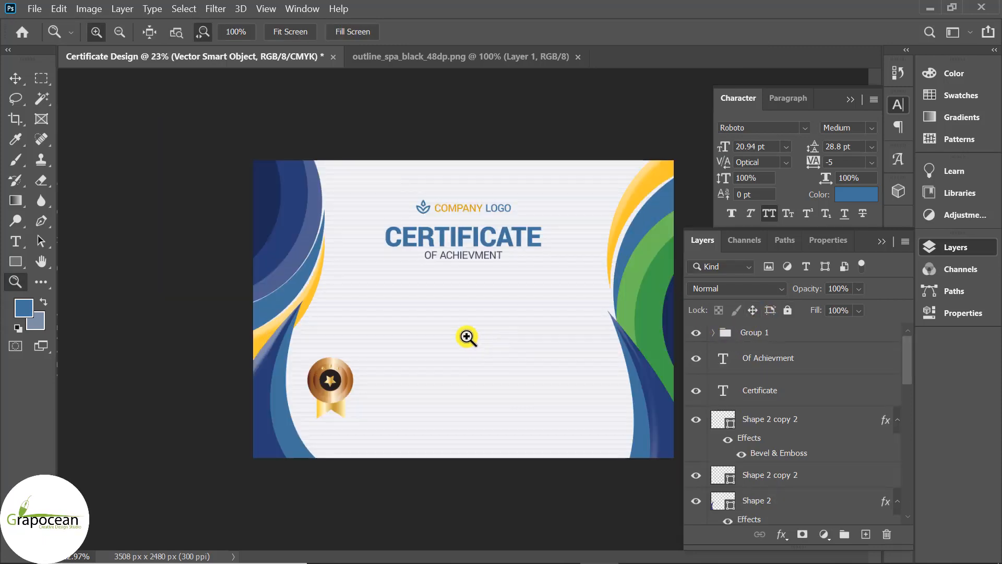
Add the text "APPLICENT NAME" in the middle of the page below the "OF ACHIEVMENT" line.
click(15, 241)
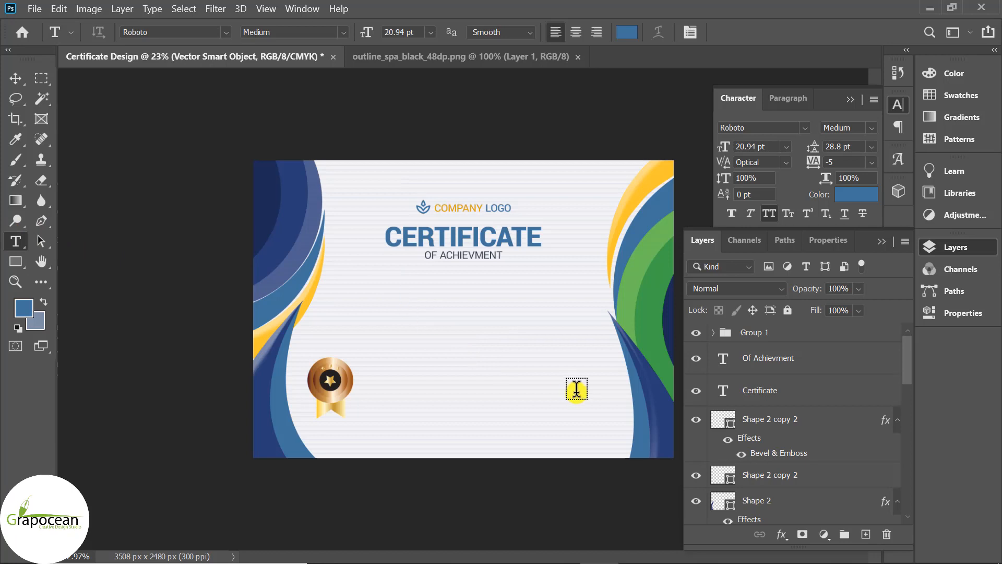
key(Left)
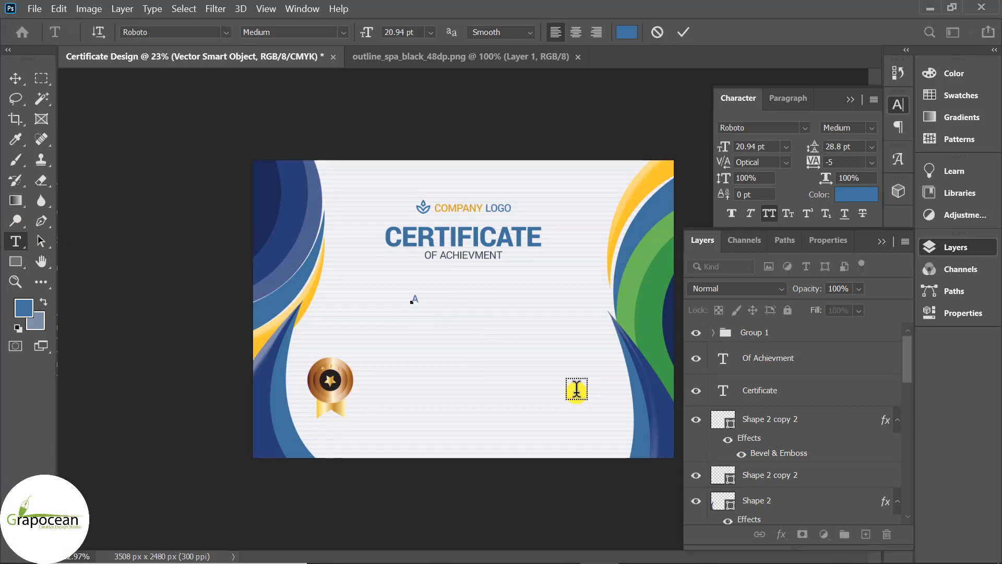
key(BackSpace)
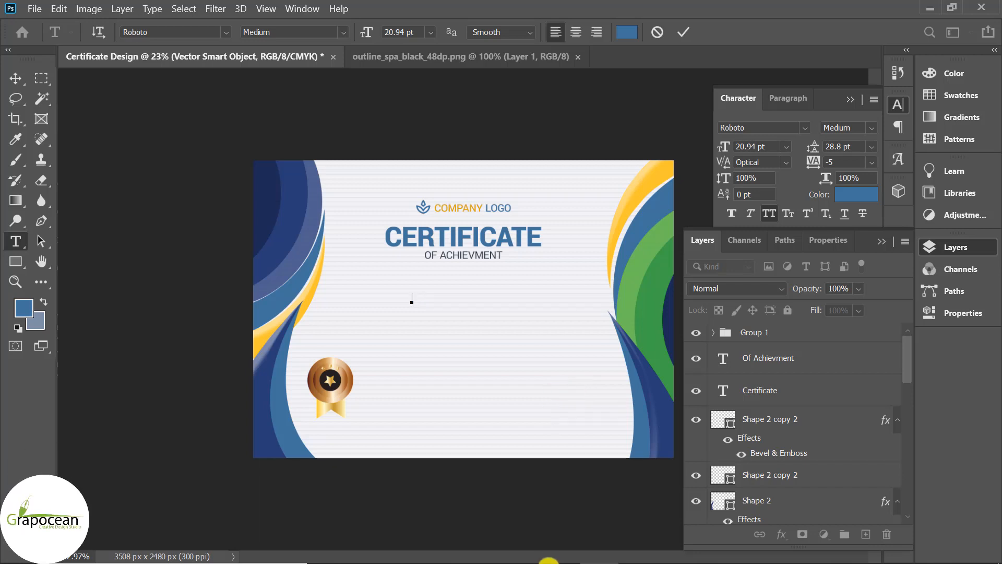
mouse_move(535, 548)
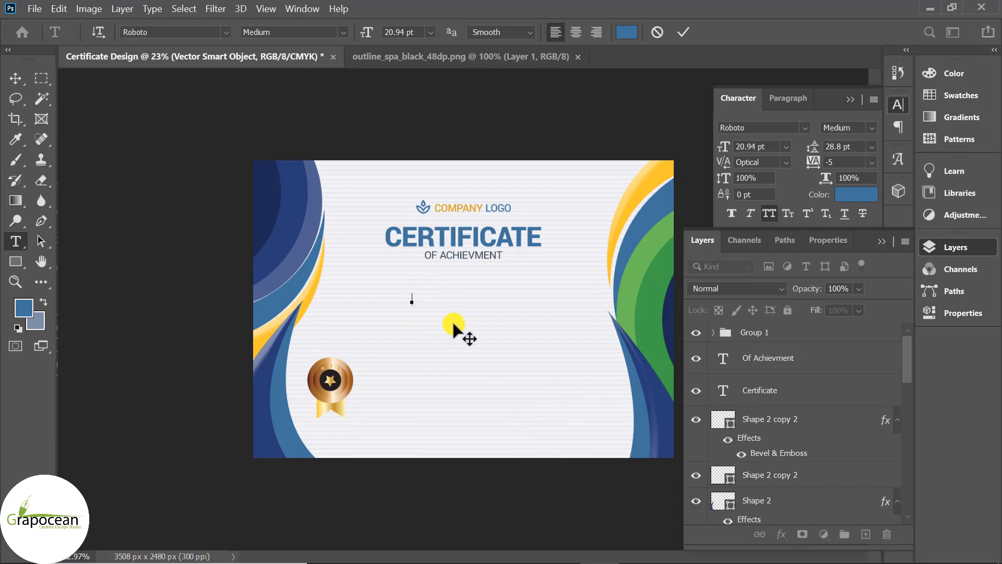
text(A)
key(BackSpace)
text(APPLICENT N AME)
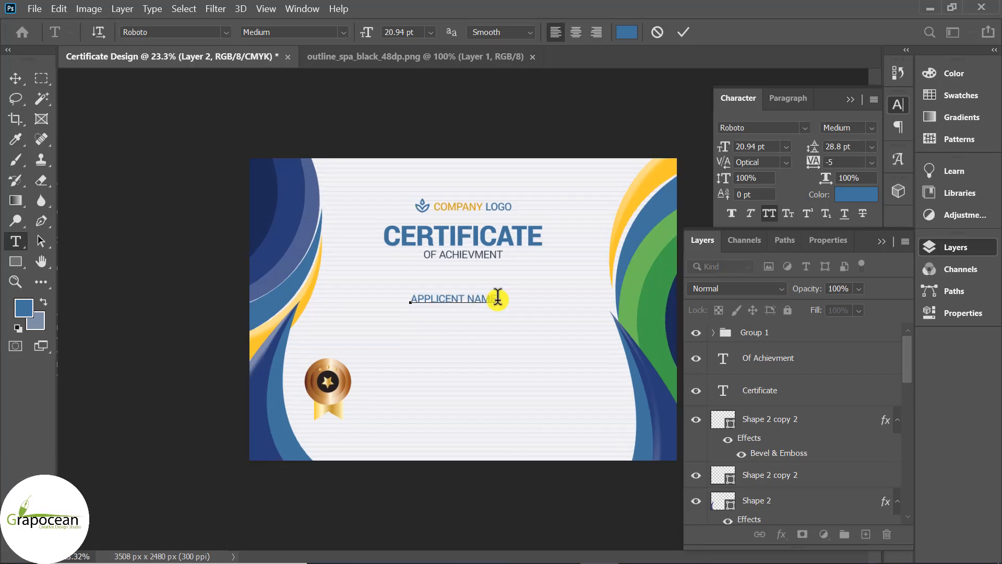
Change the font of the applicant name text to Pacifico.
key(ctrl+a)
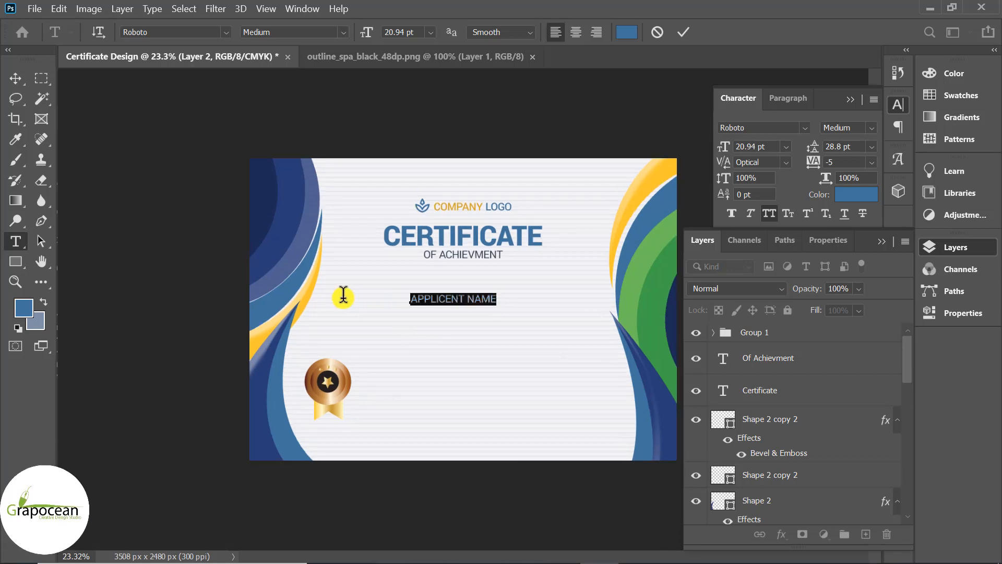
click(342, 33)
click(226, 30)
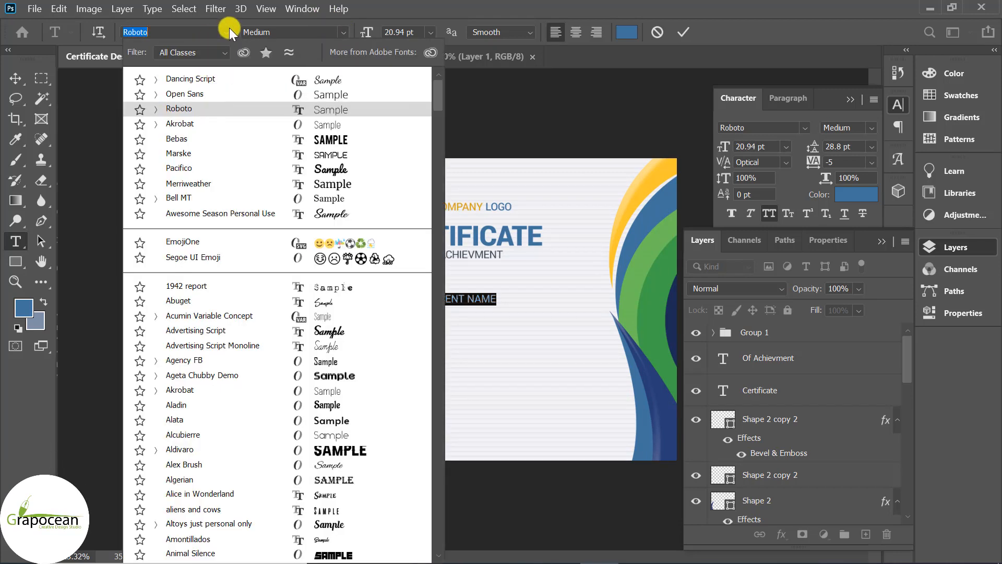
click(343, 172)
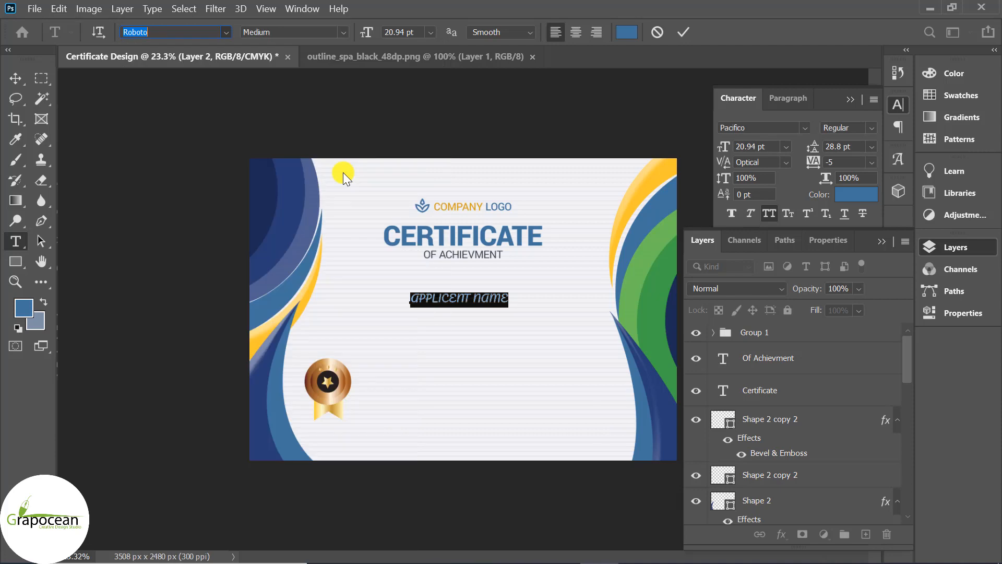
click(16, 78)
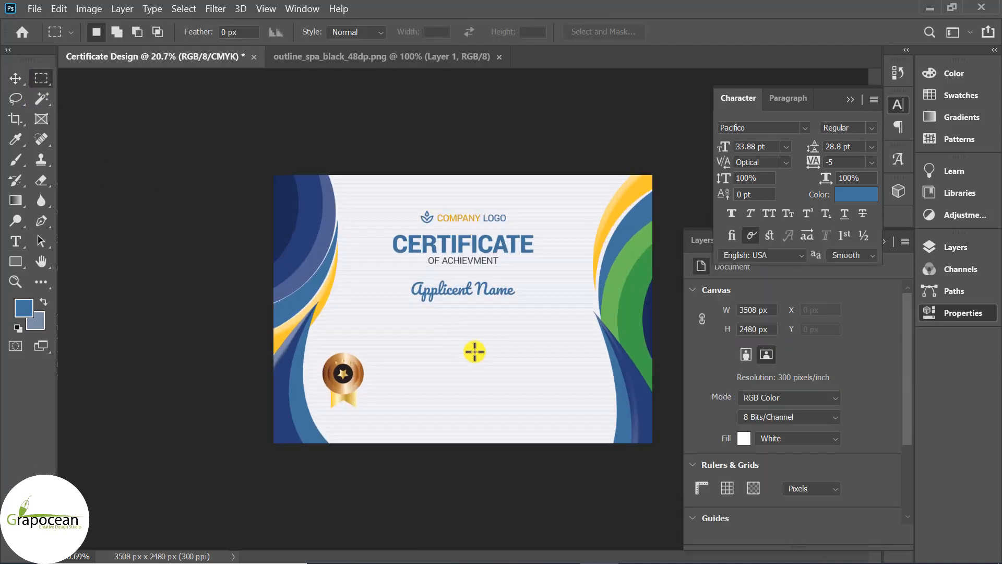
Add a wide paragraph text box of Lorem ipsum placeholder text in Akrobat below the applicant name.
scroll(473, 340, up, 2)
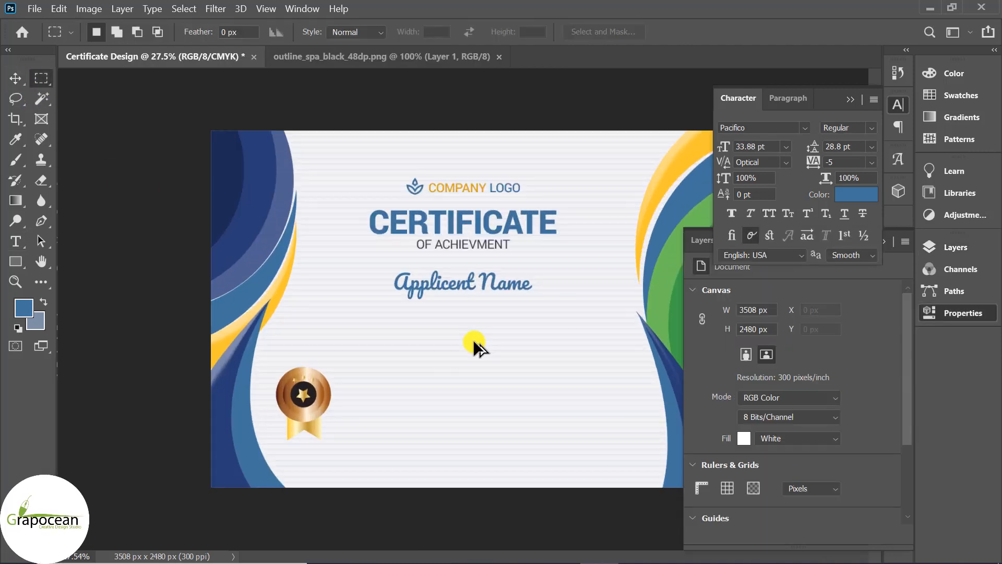
click(17, 241)
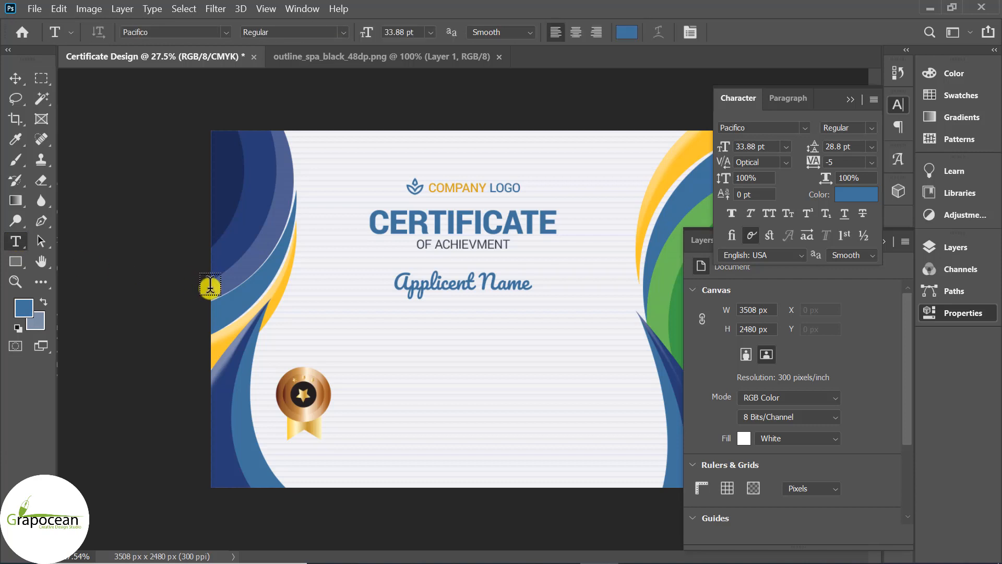
click(226, 31)
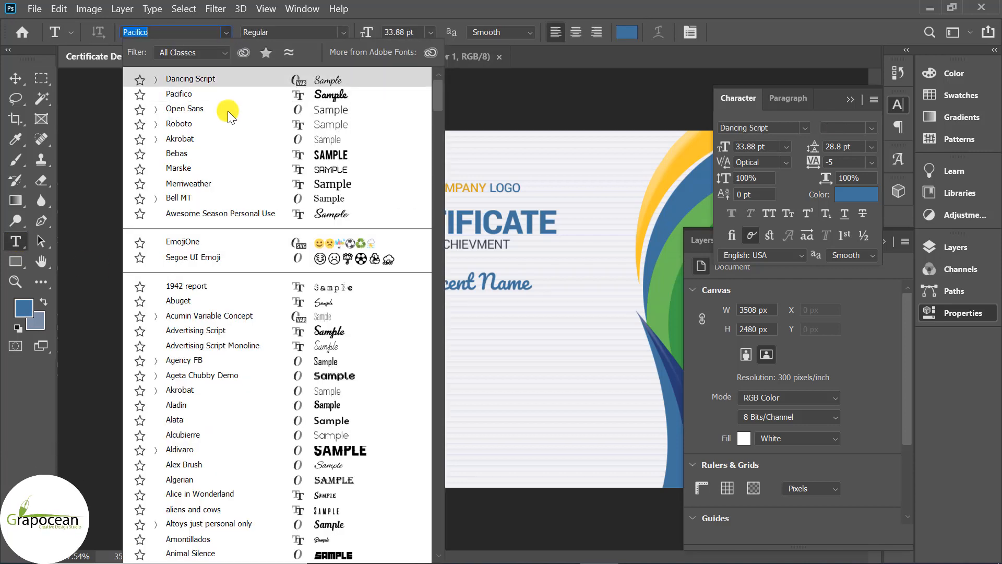
click(234, 142)
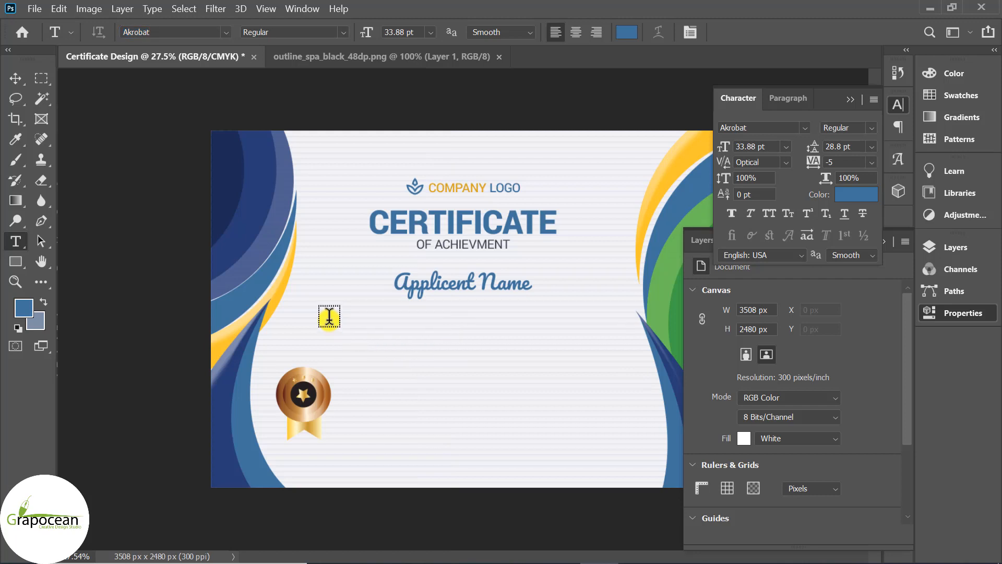
drag(331, 322, 597, 378)
Set the font size of the Lorem ipsum paragraph to 15 pt.
drag(406, 32, 309, 32)
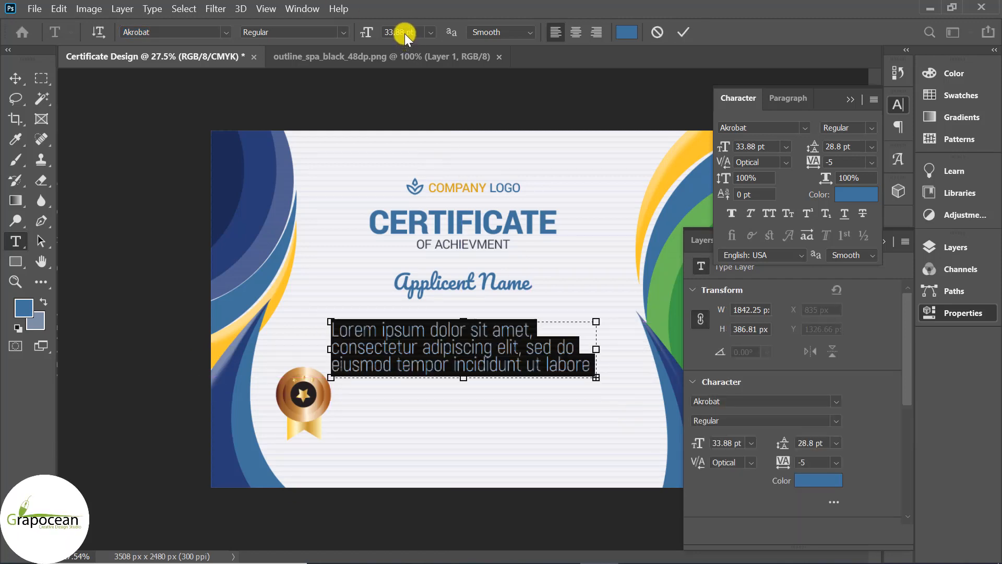
text(8)
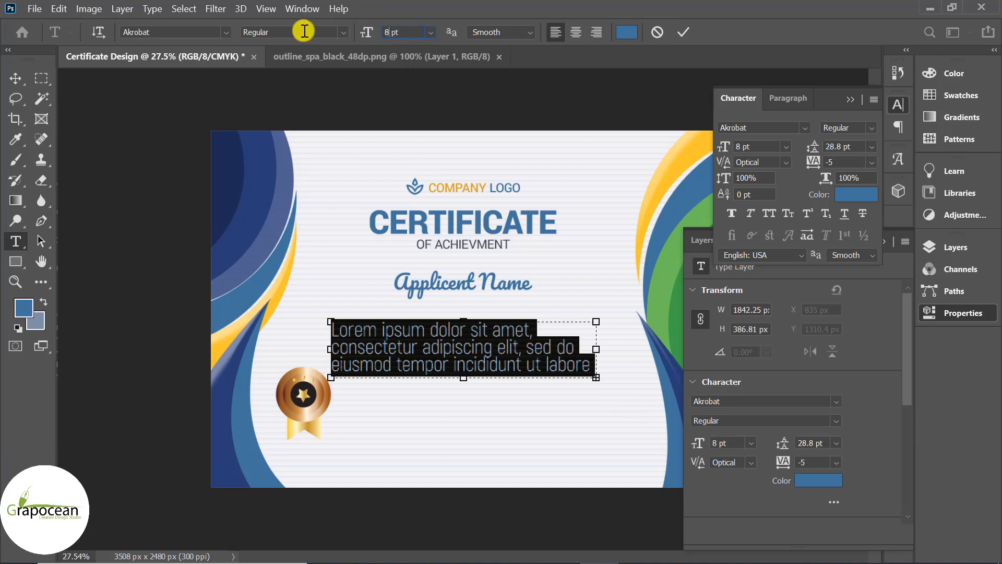
key(Return)
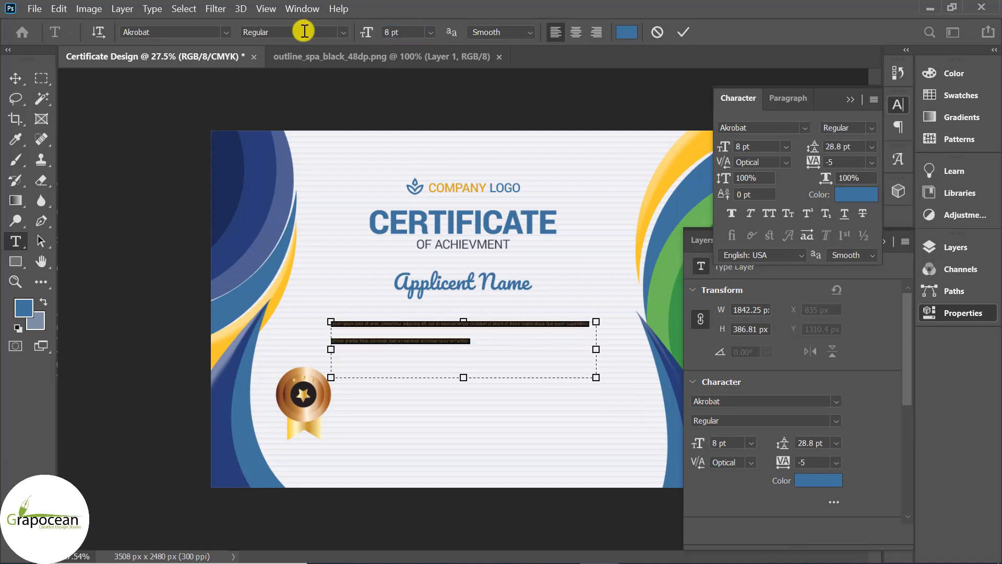
double_click(389, 30)
text(15)
key(Return)
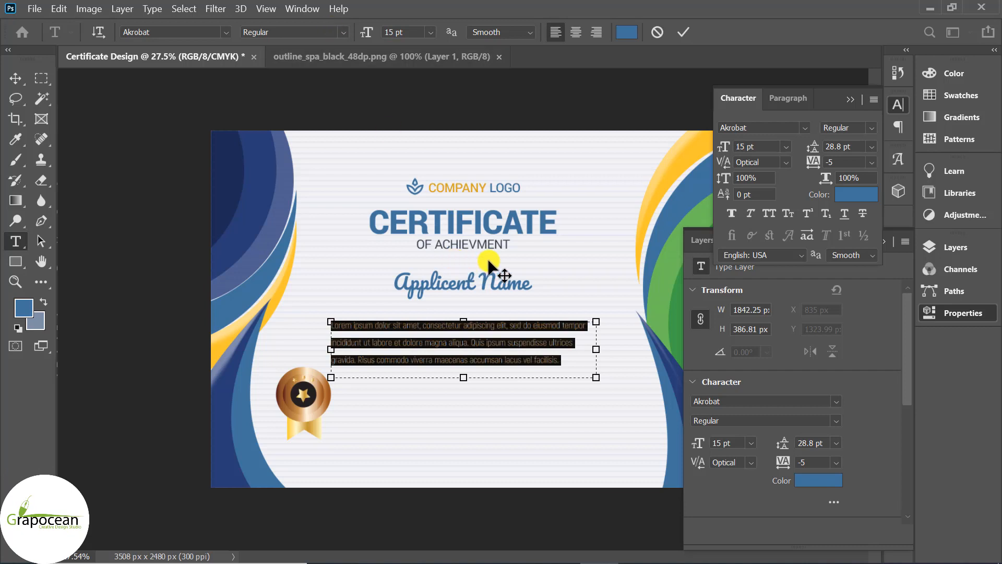
Reduce the line spacing of the Lorem ipsum paragraph to 19.8 pt.
click(851, 99)
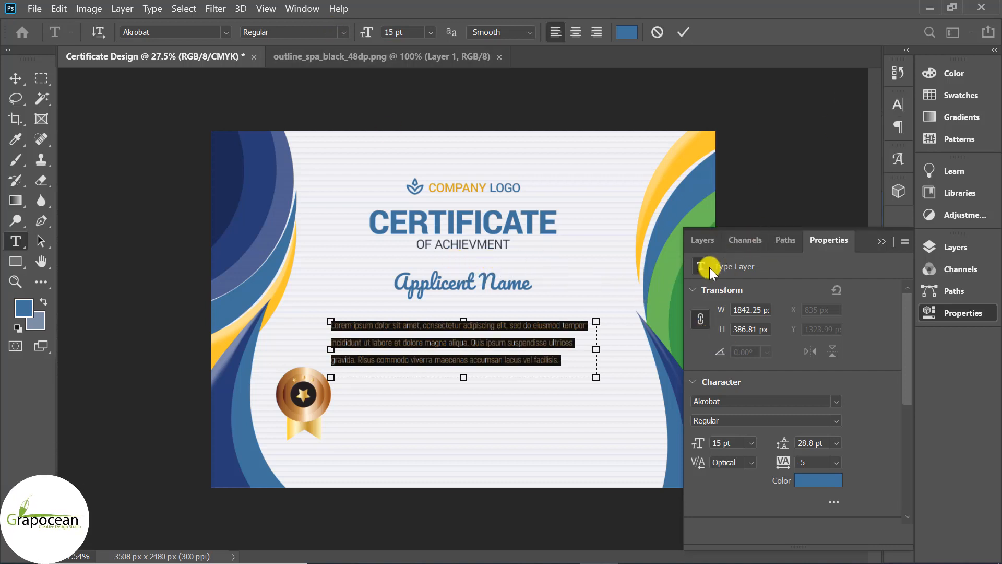
click(898, 106)
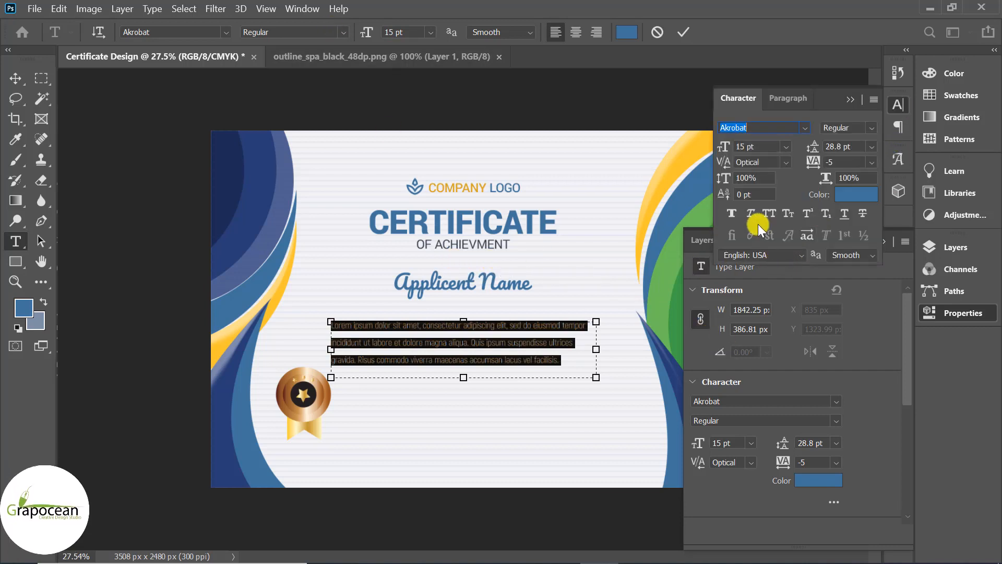
click(851, 99)
click(879, 242)
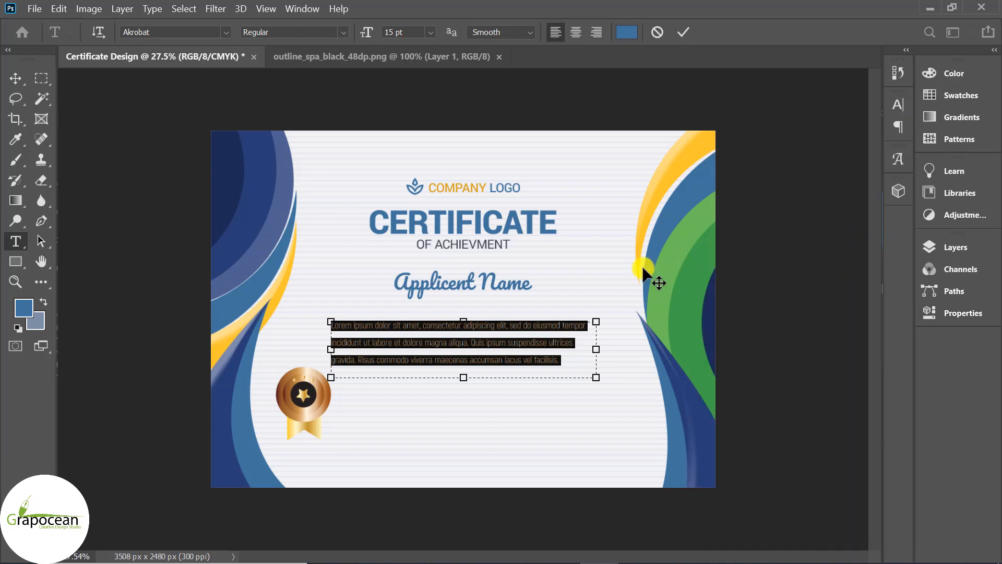
click(900, 104)
drag(813, 152, 807, 154)
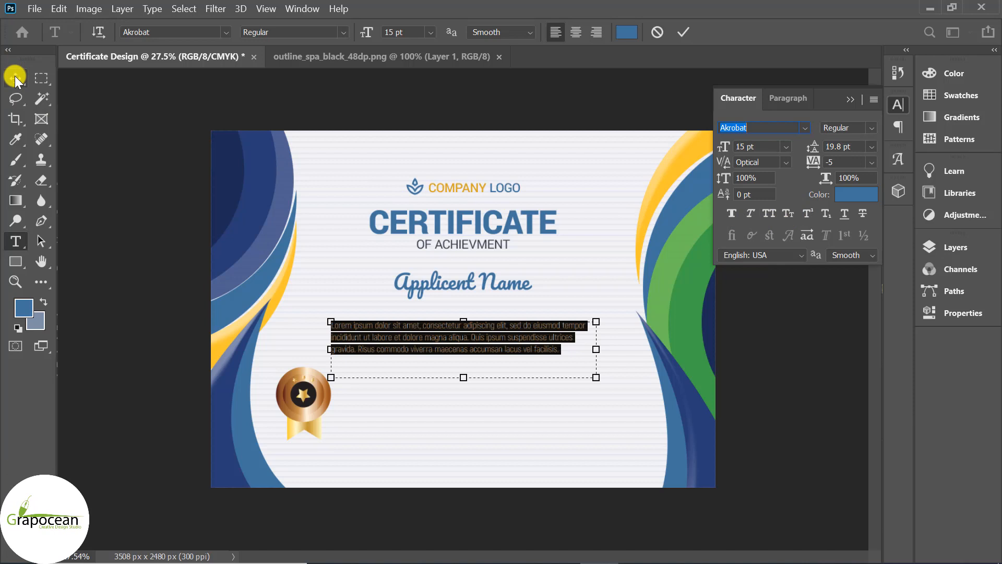
Centre-align the Lorem ipsum paragraph and change its font to Open Sans.
click(576, 32)
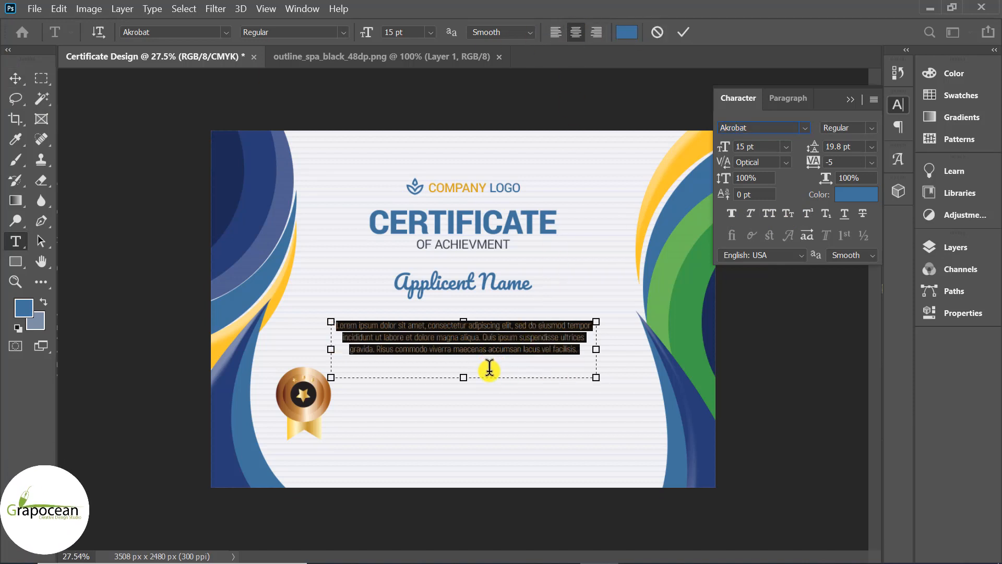
click(228, 31)
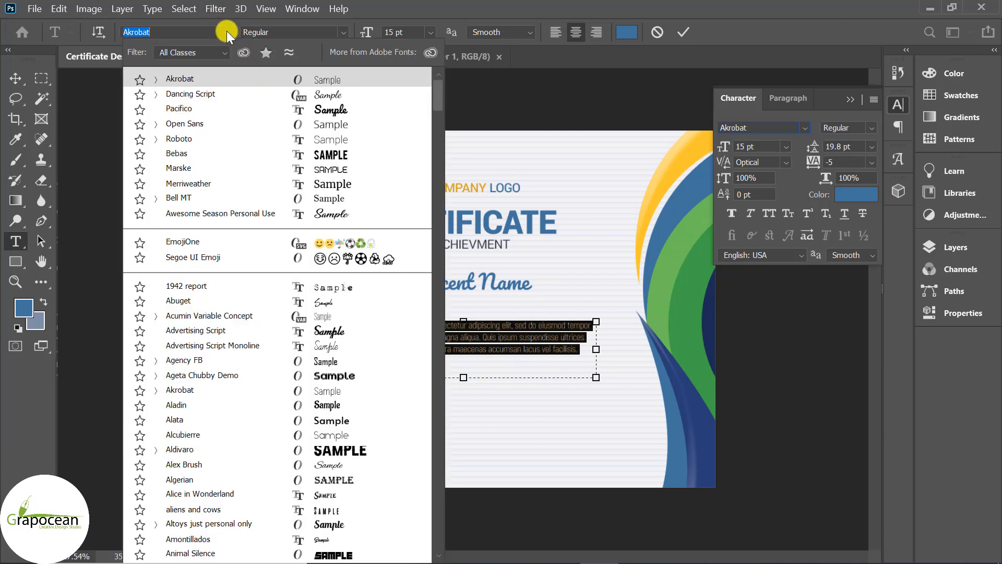
click(223, 126)
click(14, 80)
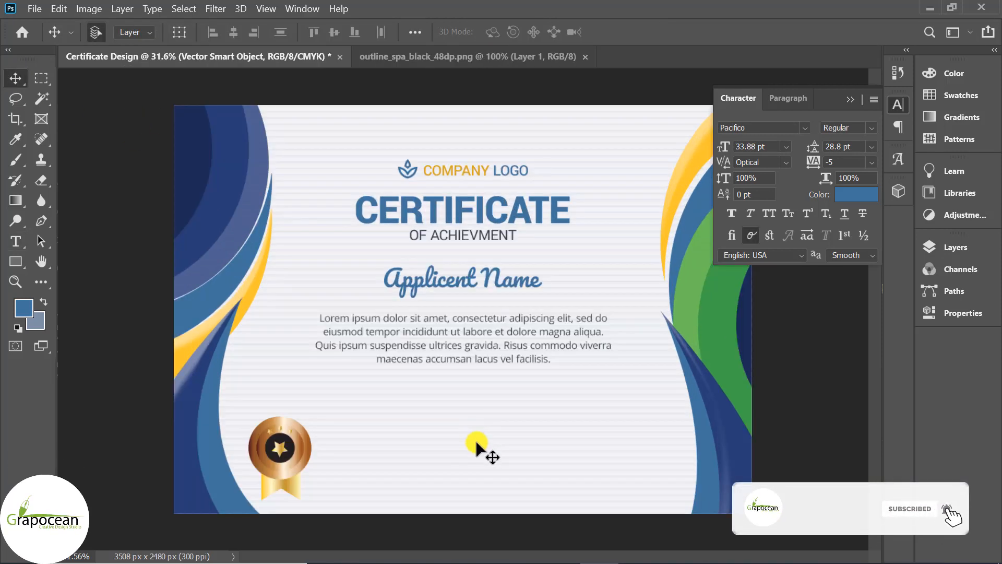
Duplicate the Lorem ipsum paragraph into the empty area beside the medal.
scroll(474, 433, up, 3)
scroll(436, 465, up, 1)
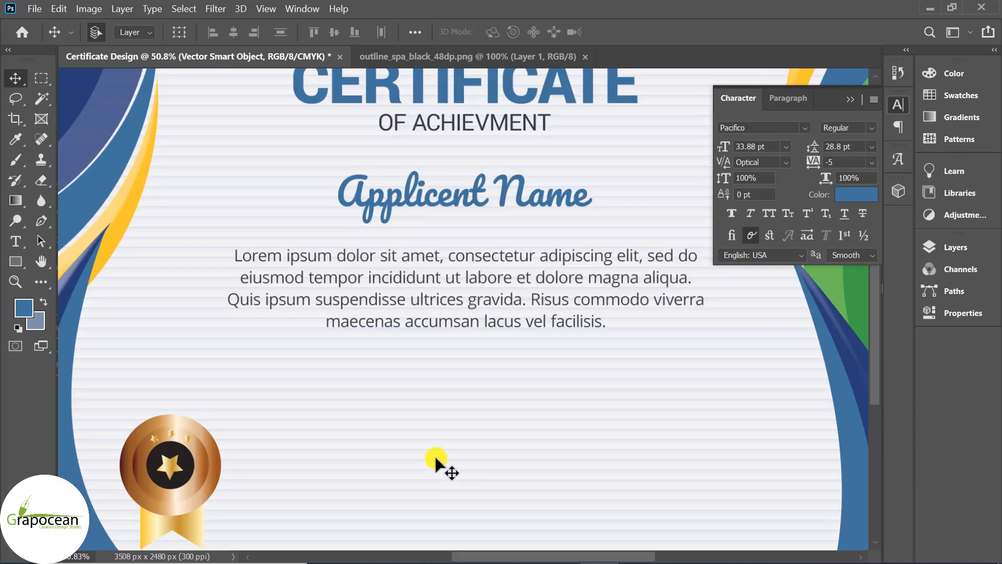
scroll(434, 456, down, 2)
drag(474, 234, 468, 437)
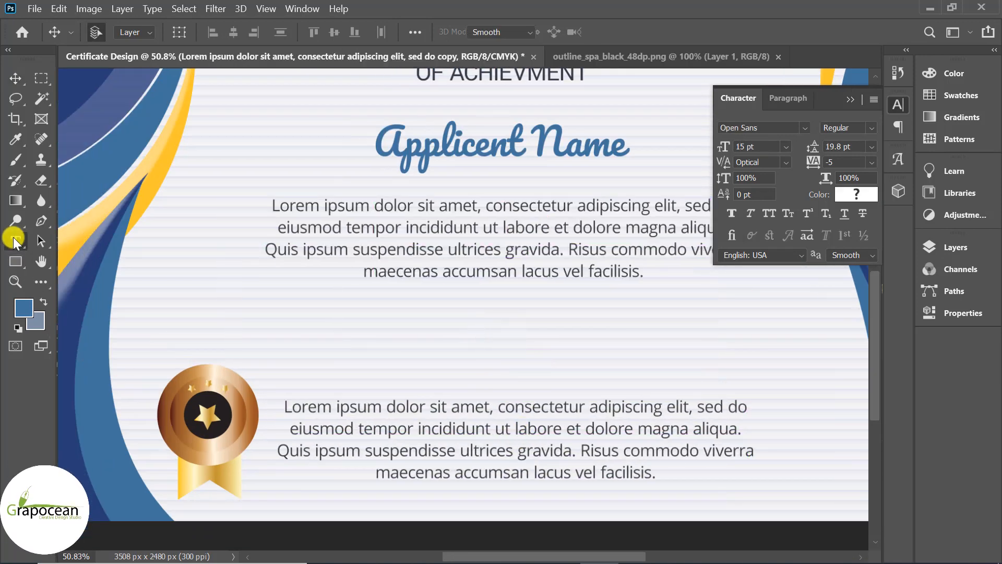
Replace the copied paragraph's text with "Awarded By", left-aligned in a shorter text box.
click(16, 242)
drag(655, 474, 259, 390)
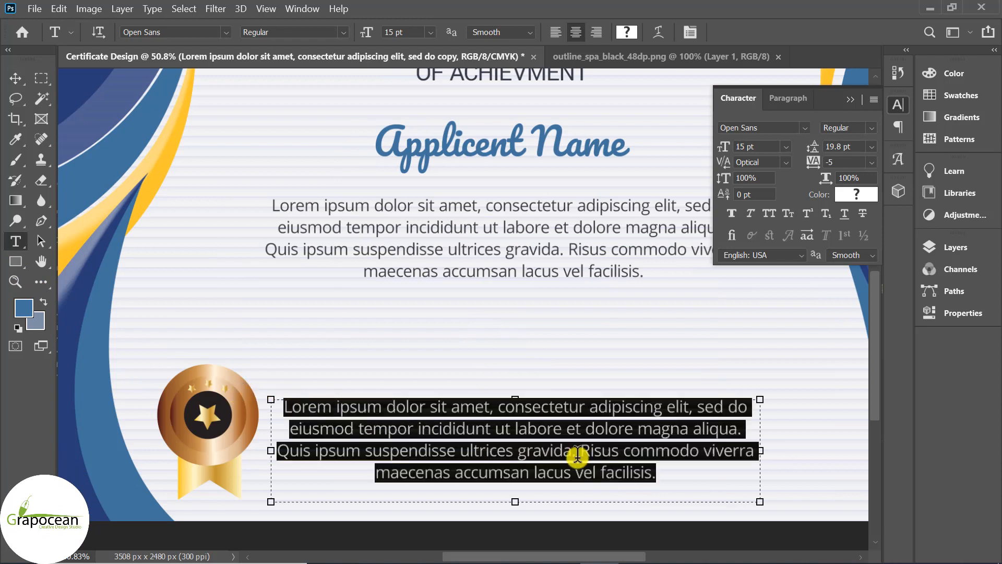
key(BackSpace)
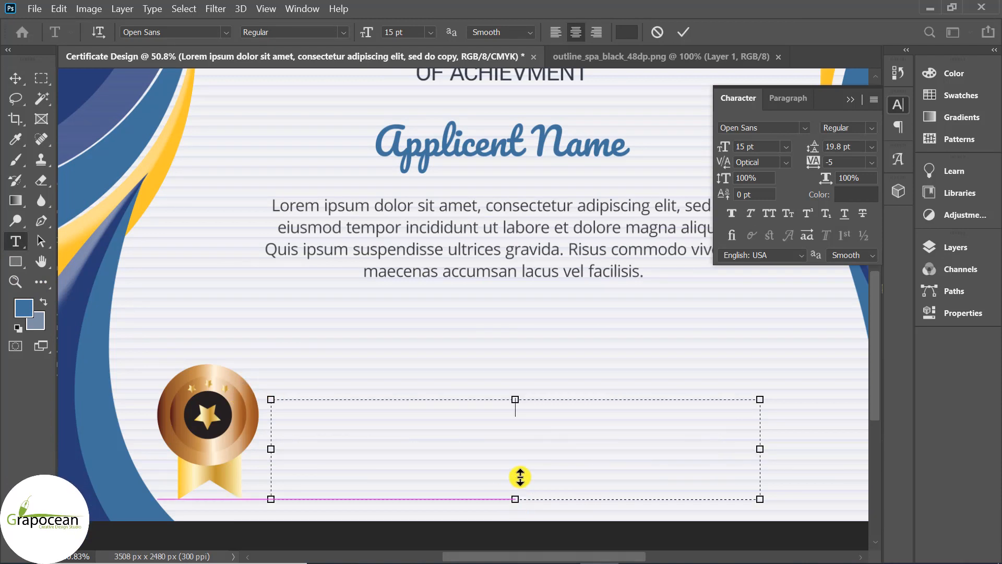
drag(526, 445, 526, 436)
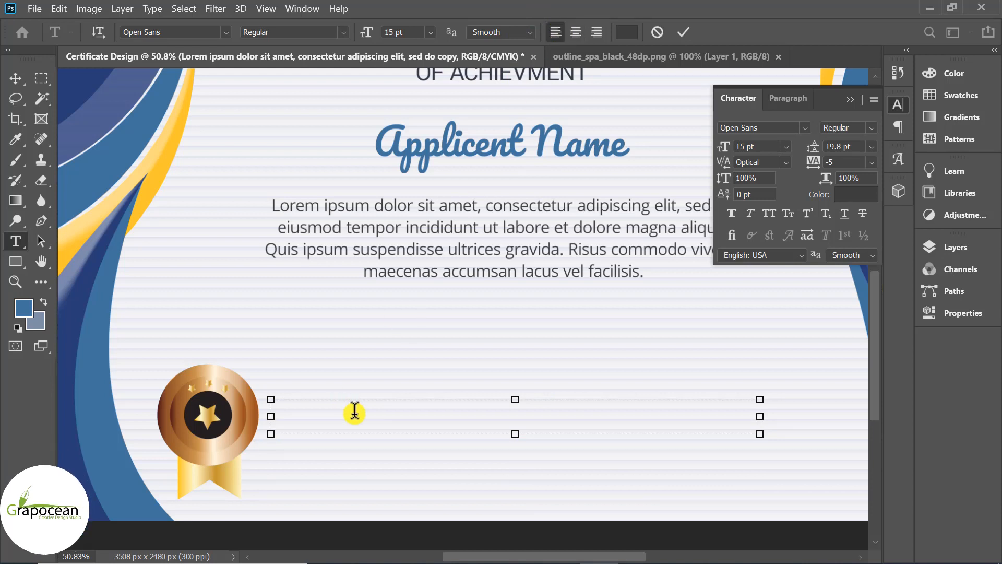
text(Awarded By)
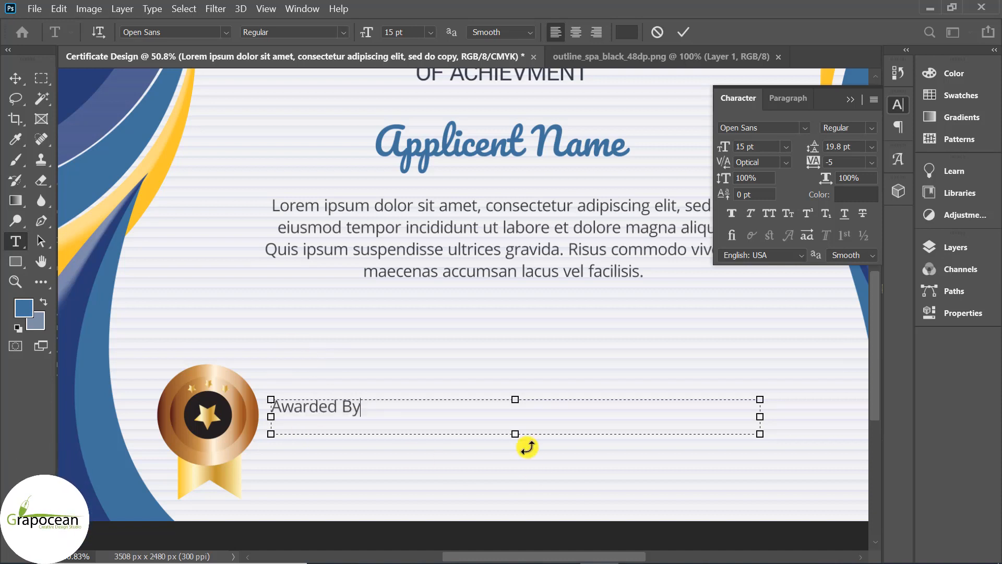
Make the "Awarded By" text bold and shrink its text box to fit closely around the words.
drag(364, 407, 268, 372)
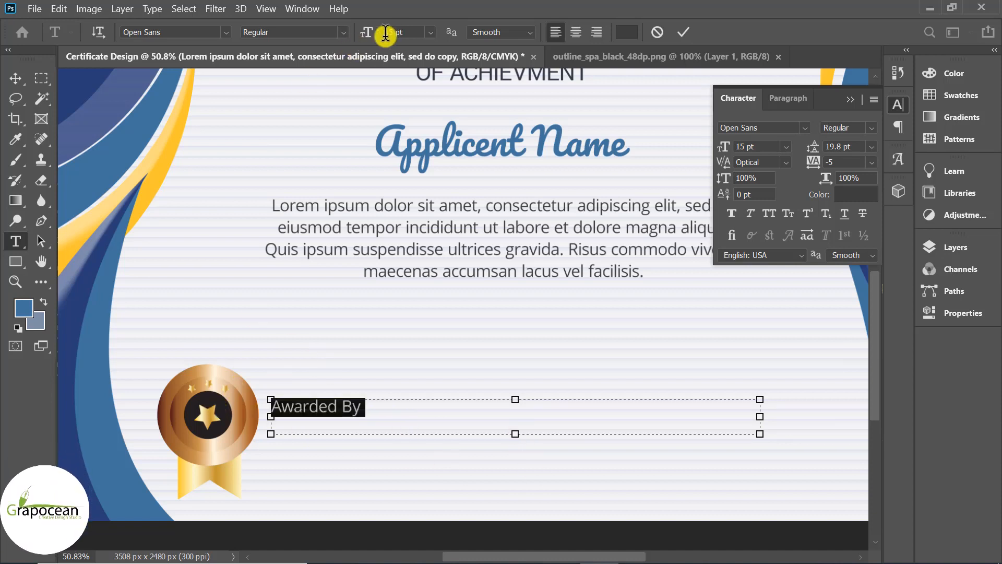
click(342, 31)
click(315, 121)
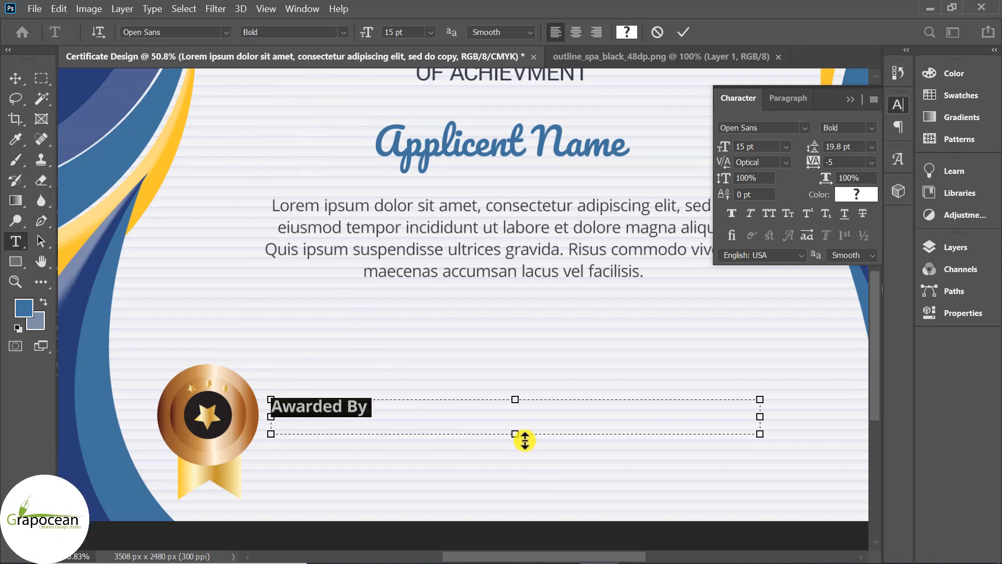
drag(516, 431, 543, 418)
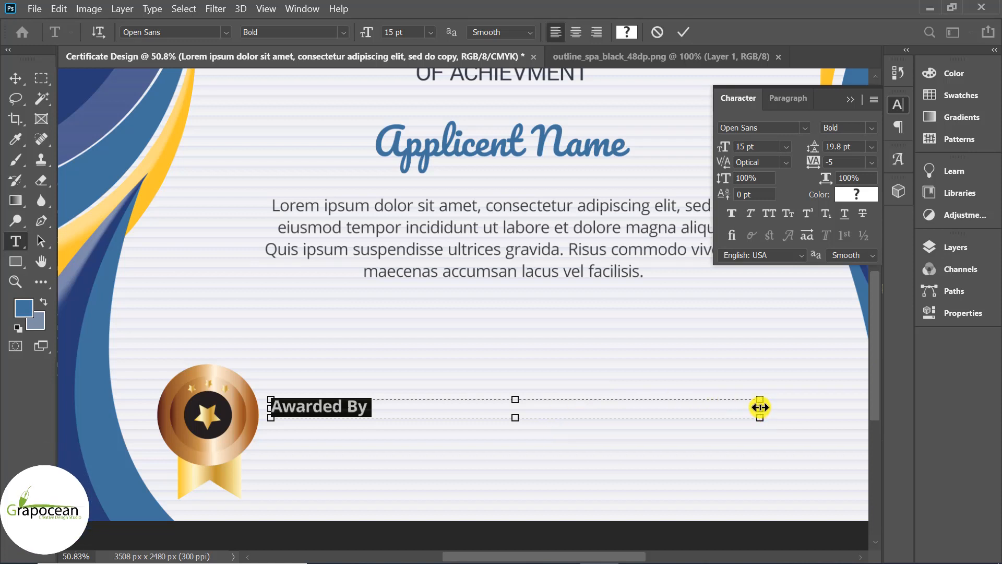
drag(401, 409, 376, 408)
click(16, 75)
key(ctrl+0)
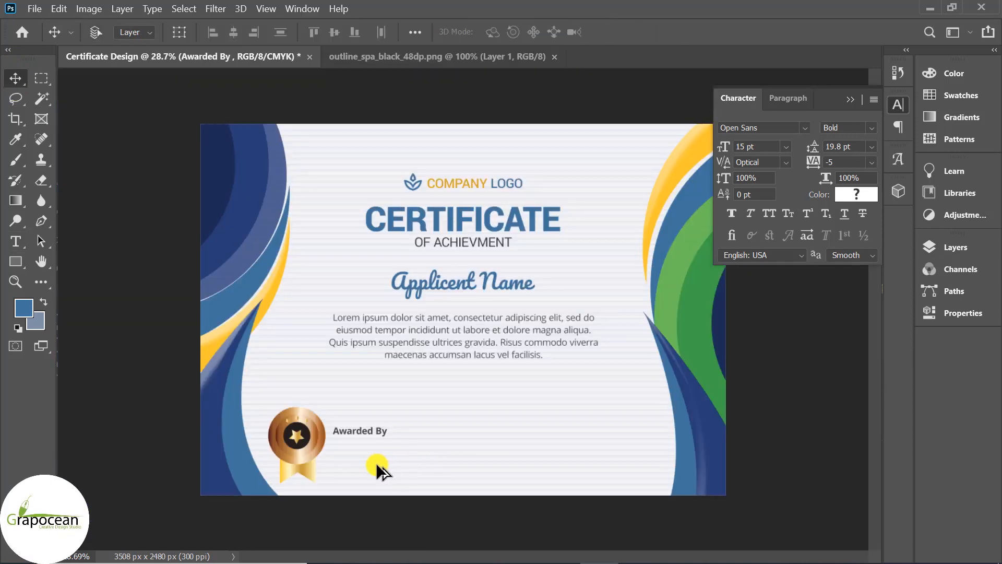
Duplicate the "Awarded By" text directly below the original.
scroll(377, 463, up, 2)
scroll(340, 439, up, 4)
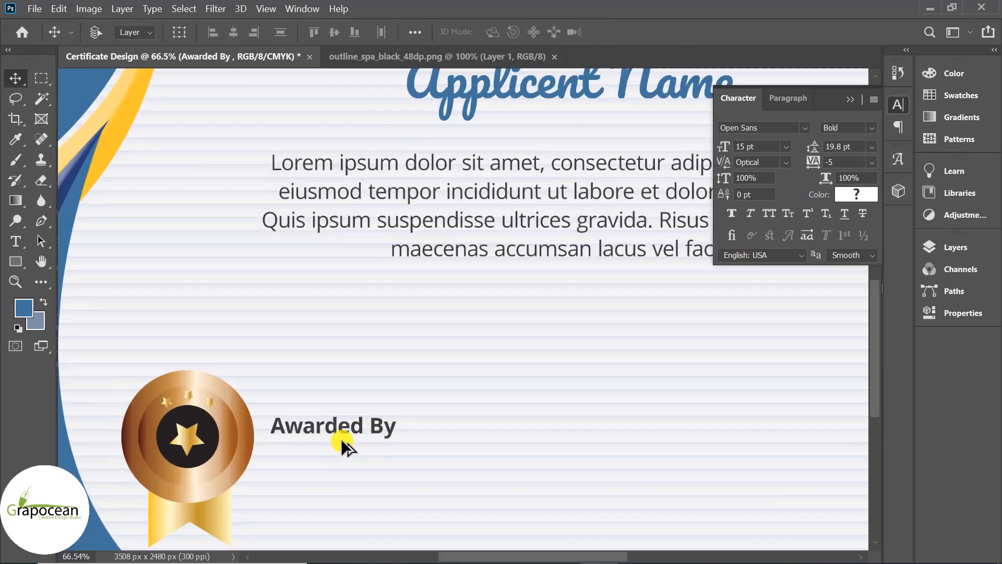
scroll(340, 439, down, 1)
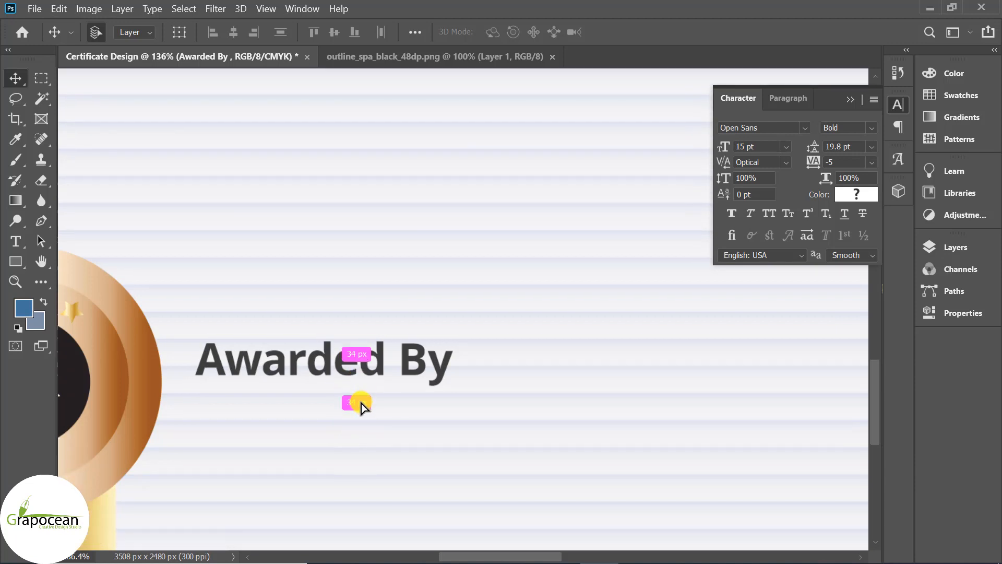
drag(363, 402, 361, 424)
Replace the text of the lower "Awarded By" copy with the awarding person's full name.
drag(198, 410, 515, 421)
click(515, 426)
key(BackSpace)
text(Jonson)
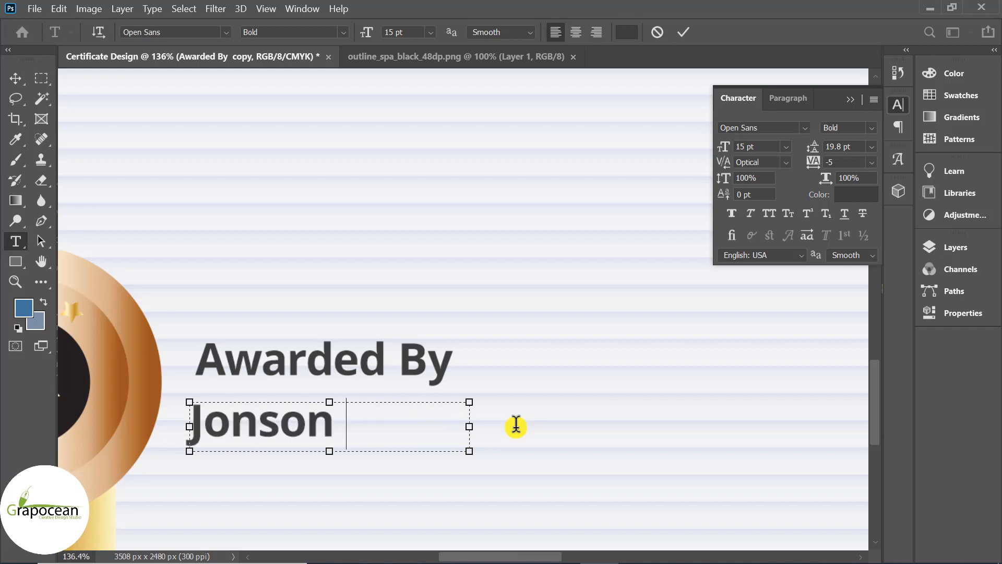
text( David)
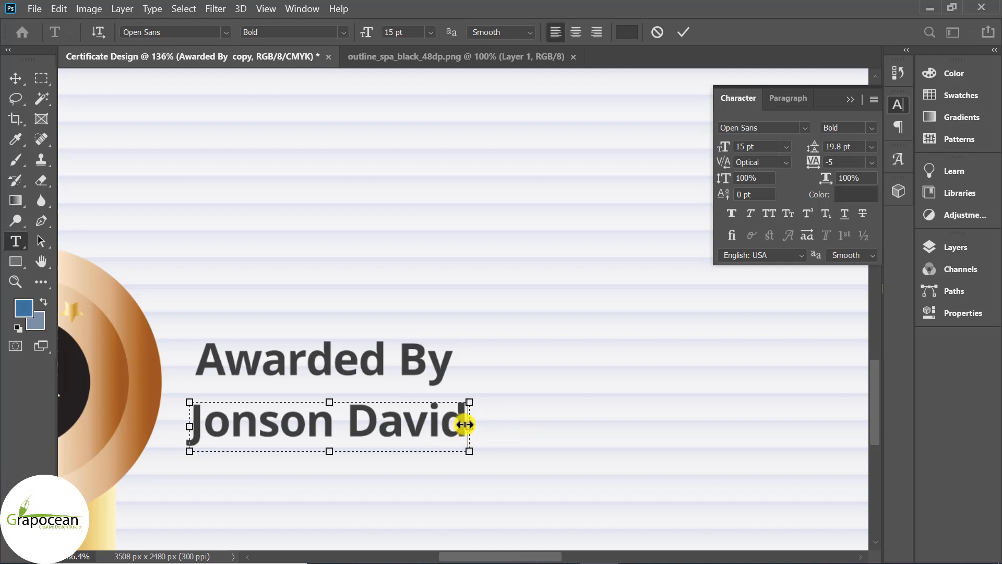
Widen the awarding person's name text box slightly and change the name's font to Roboto.
drag(471, 428, 183, 236)
click(225, 32)
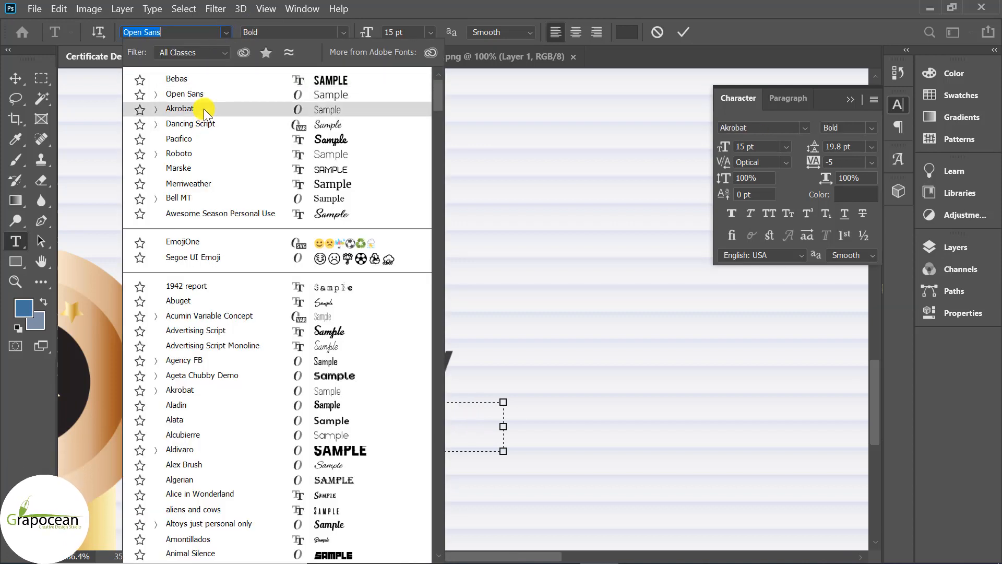
click(190, 155)
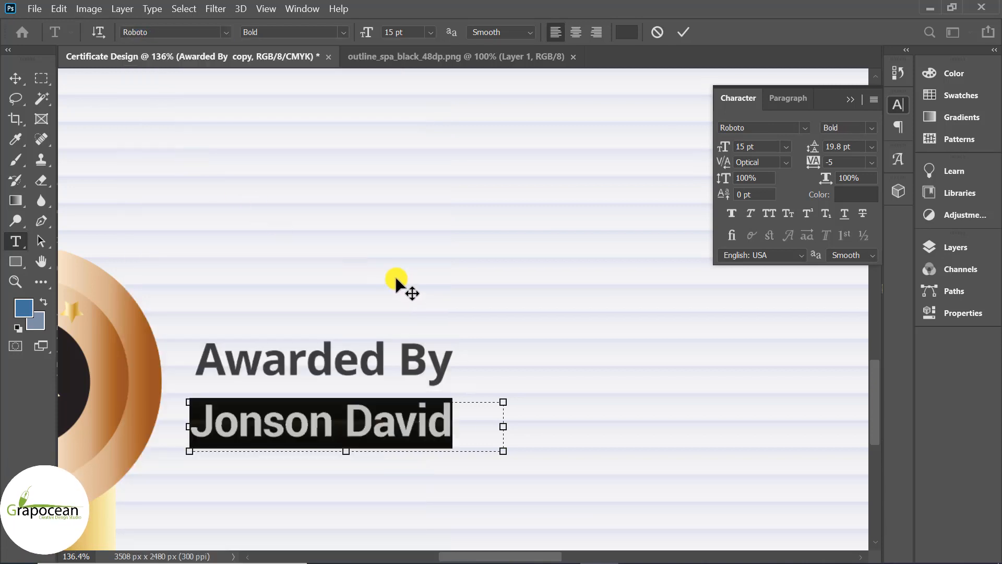
Set the font style of the awarding person's name to Light.
click(347, 34)
click(281, 74)
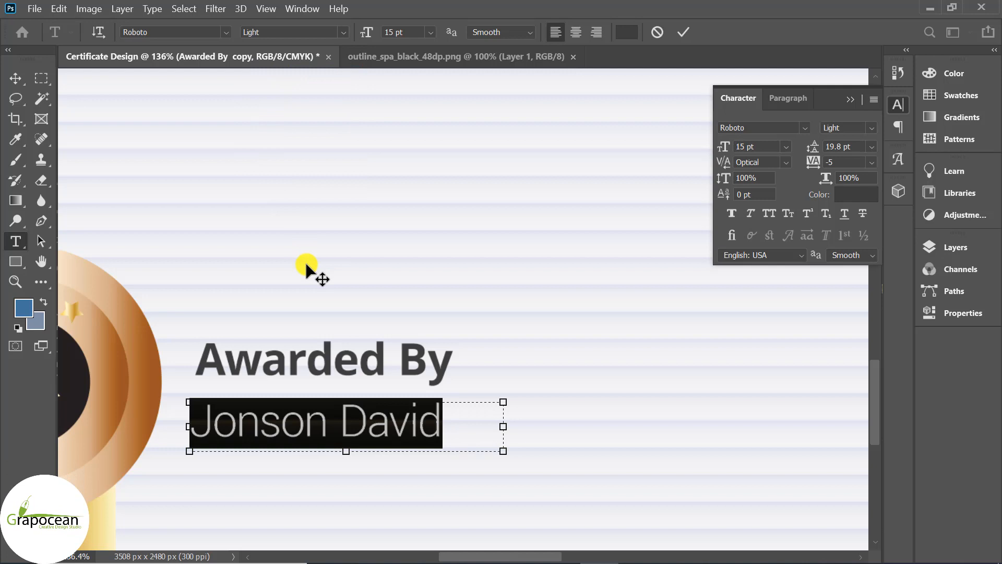
click(15, 79)
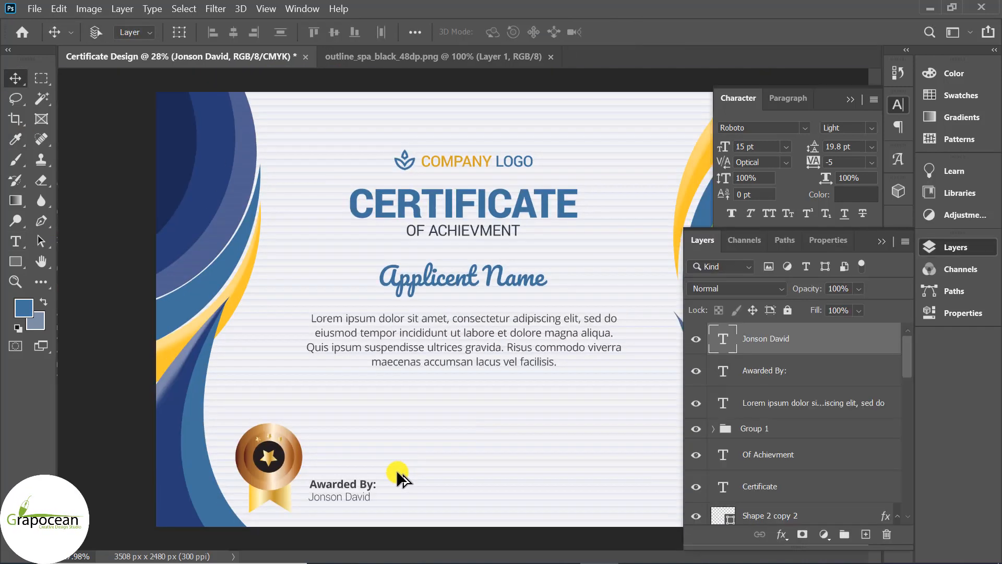
Draw a thin blue rounded rectangle, about 470 by 7 px, as a line directly above the "Awarded By:" text.
scroll(397, 470, up, 4)
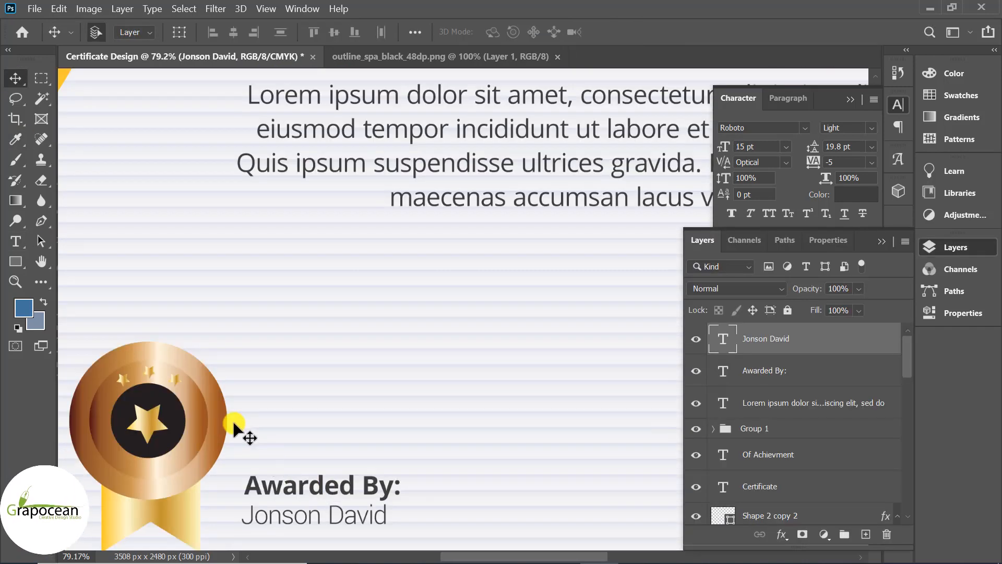
drag(15, 269, 63, 292)
drag(14, 262, 68, 317)
click(71, 278)
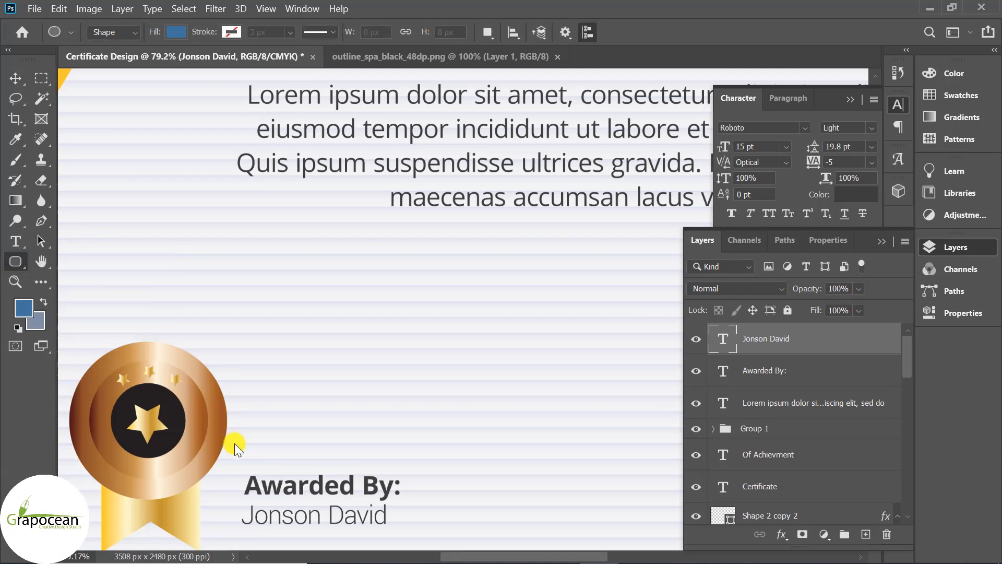
scroll(287, 410, up, 3)
drag(288, 377, 544, 378)
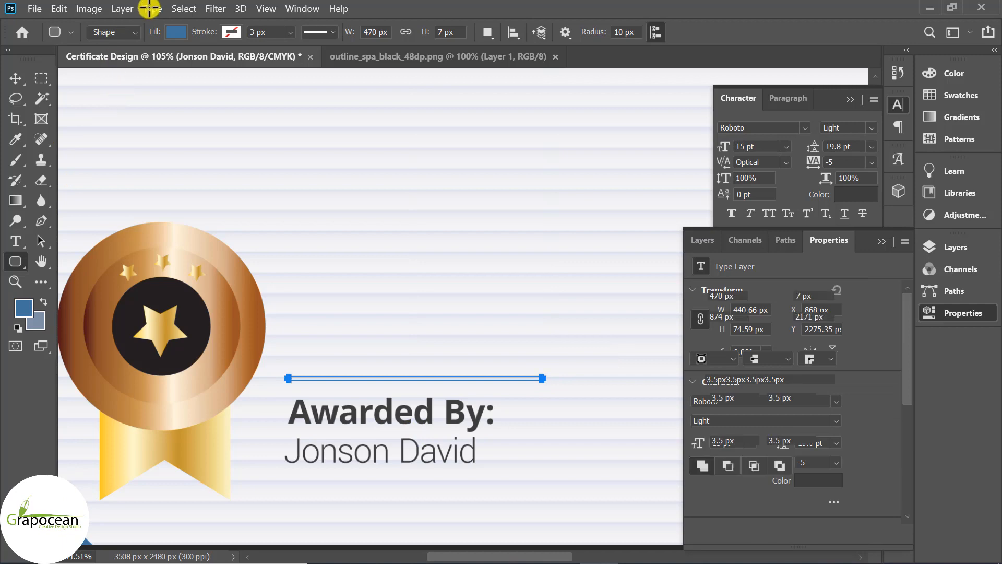
click(176, 32)
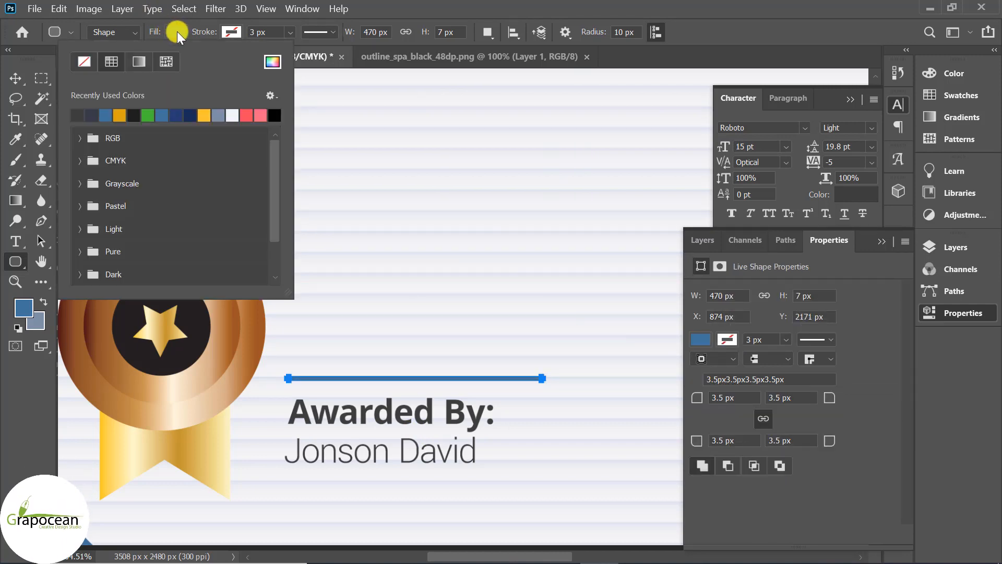
click(16, 78)
scroll(157, 433, down, 3)
scroll(181, 430, down, 2)
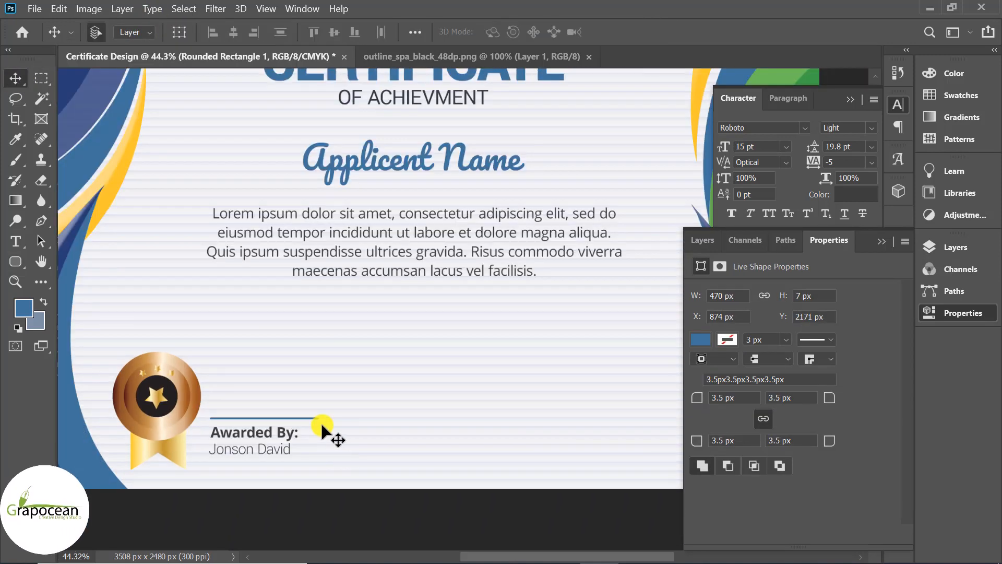
Duplicate the blue line and the "Awarded By:" label to form a second column to the right of the first.
scroll(313, 420, up, 3)
drag(308, 414, 566, 417)
scroll(364, 487, down, 3)
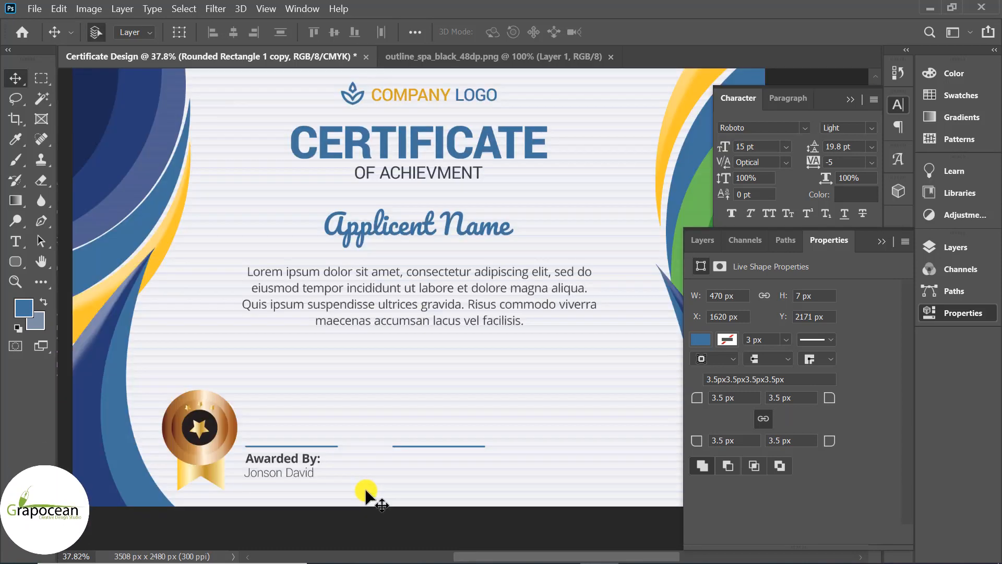
scroll(290, 418, up, 2)
drag(299, 375, 494, 383)
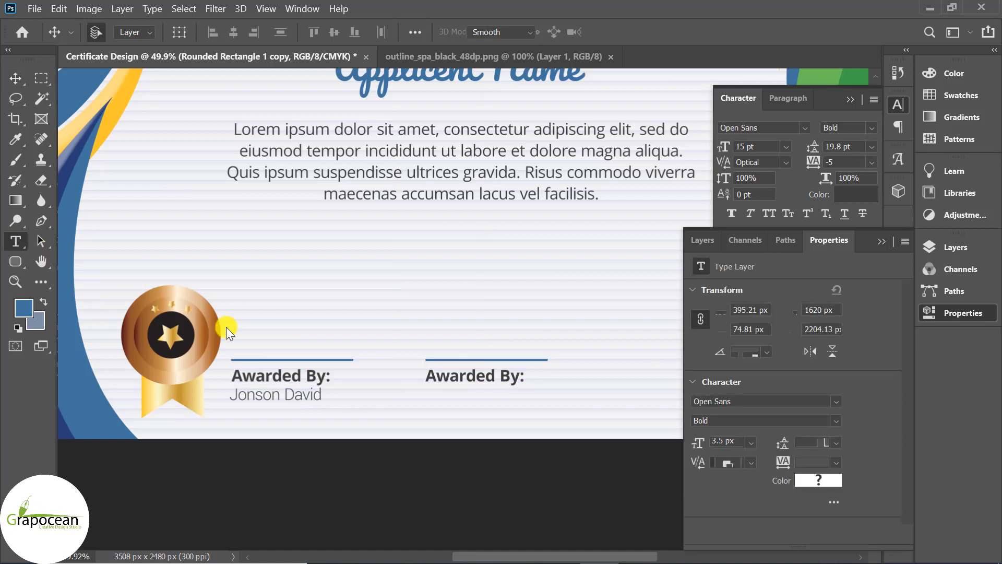
Replace the copied label's text with "Signature" and add a third matching line labelled "Date" beside it.
click(15, 242)
scroll(427, 376, up, 2)
drag(406, 375, 581, 381)
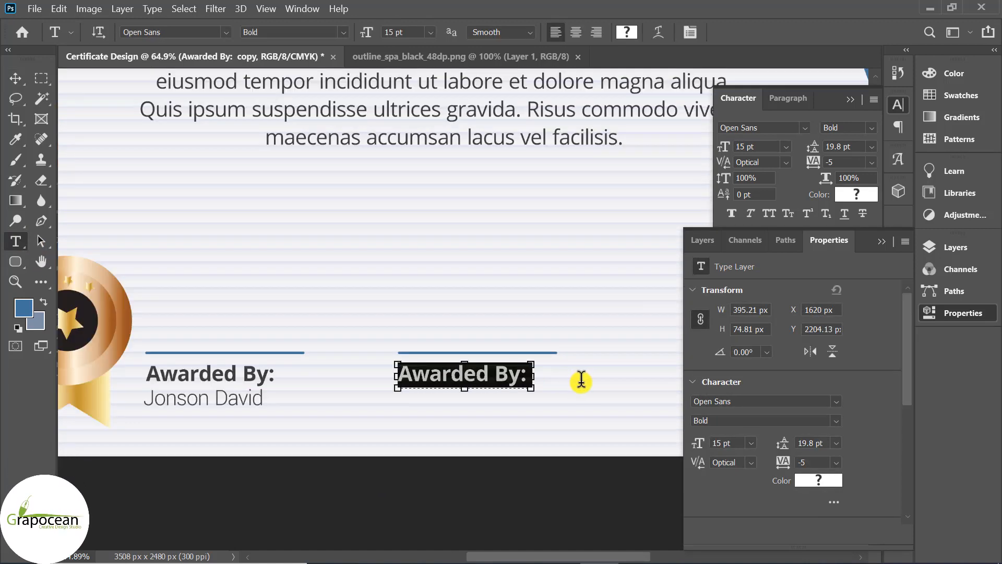
key(BackSpace)
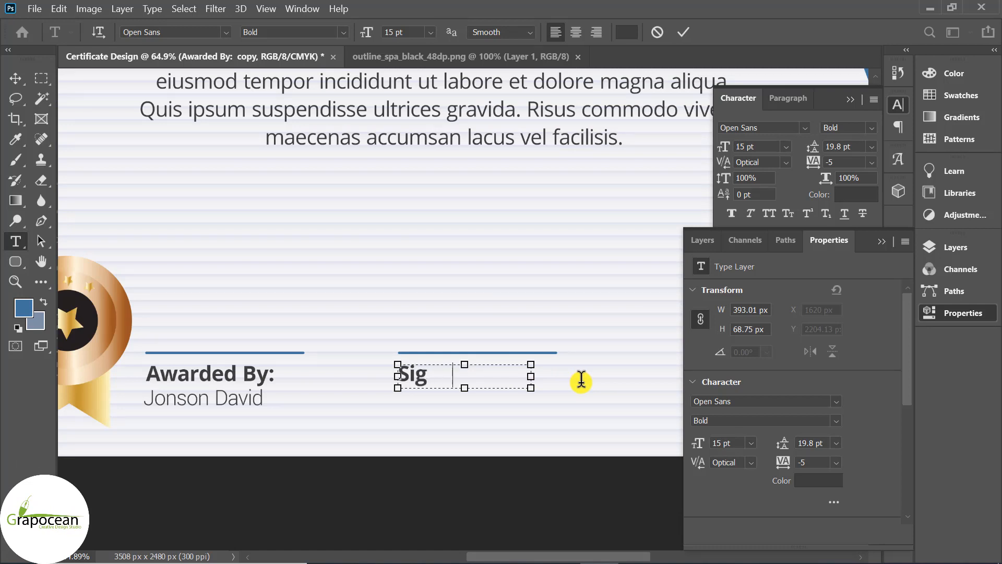
key(BackSpace)
key(BackSpace)
key(BackSpace)
key(BackSpace)
key(BackSpace)
click(15, 78)
drag(496, 410, 432, 439)
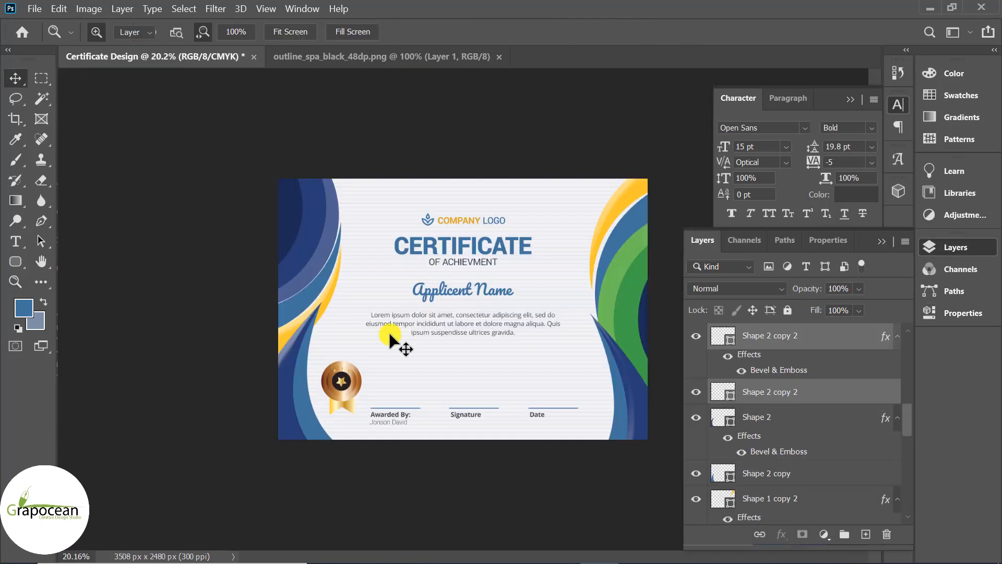
Move the medal between the description paragraph and the Signature line and center it horizontally on the canvas.
drag(342, 380, 461, 373)
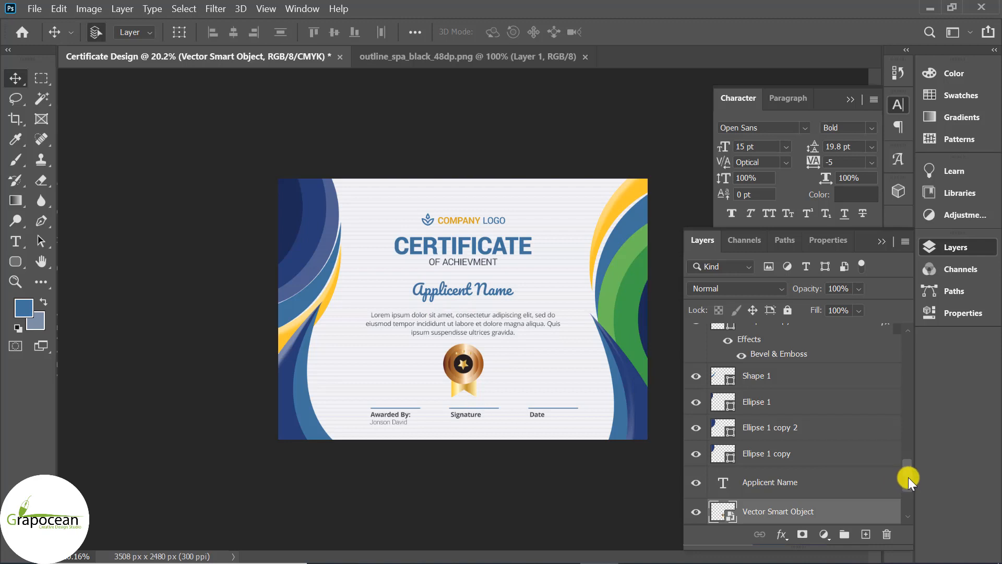
key(ctrl+a)
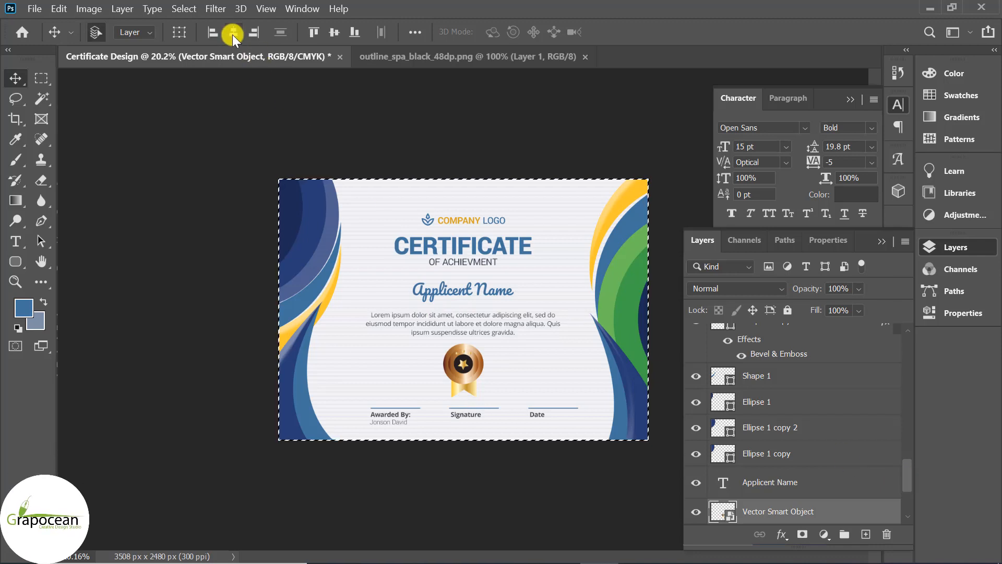
click(39, 77)
click(159, 221)
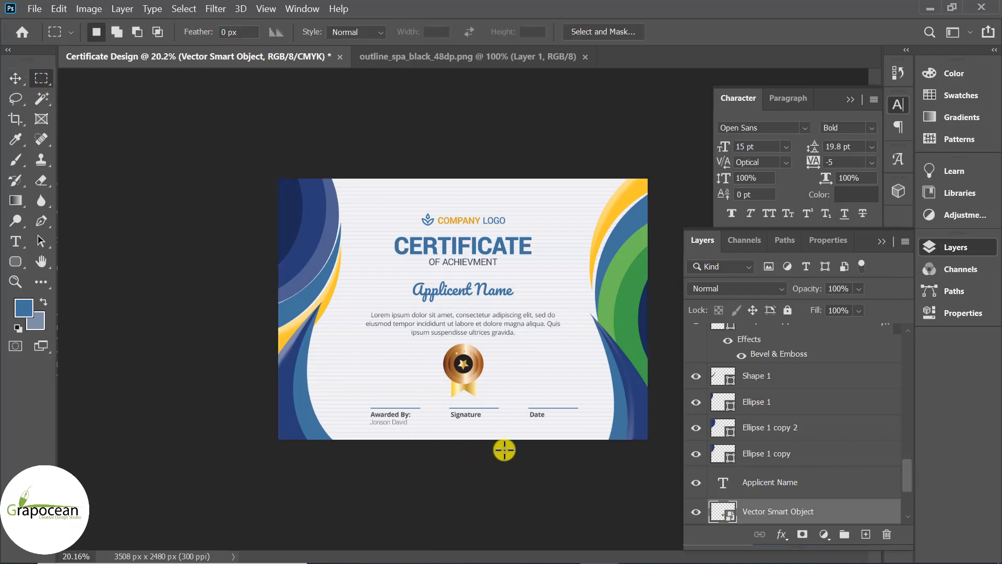
Set the Move tool's auto-select to Group and shift the company logo group upward.
scroll(549, 453, down, 2)
scroll(540, 455, up, 2)
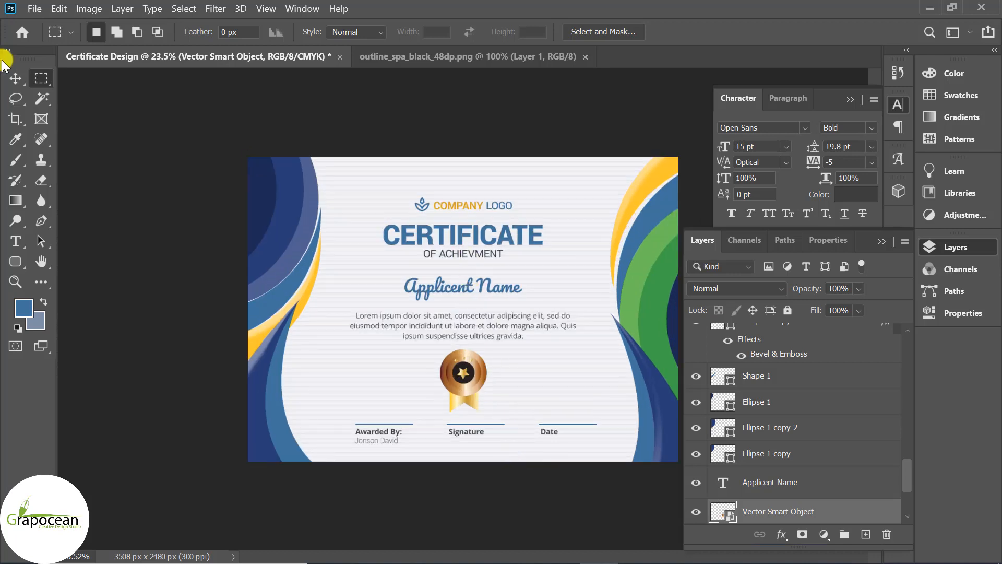
click(15, 78)
click(472, 209)
click(132, 32)
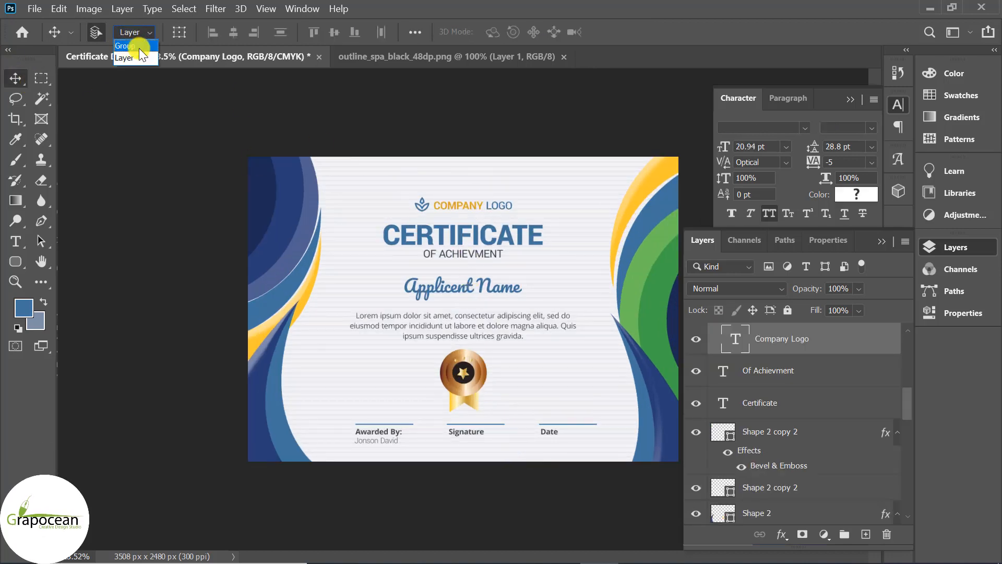
drag(471, 209, 465, 191)
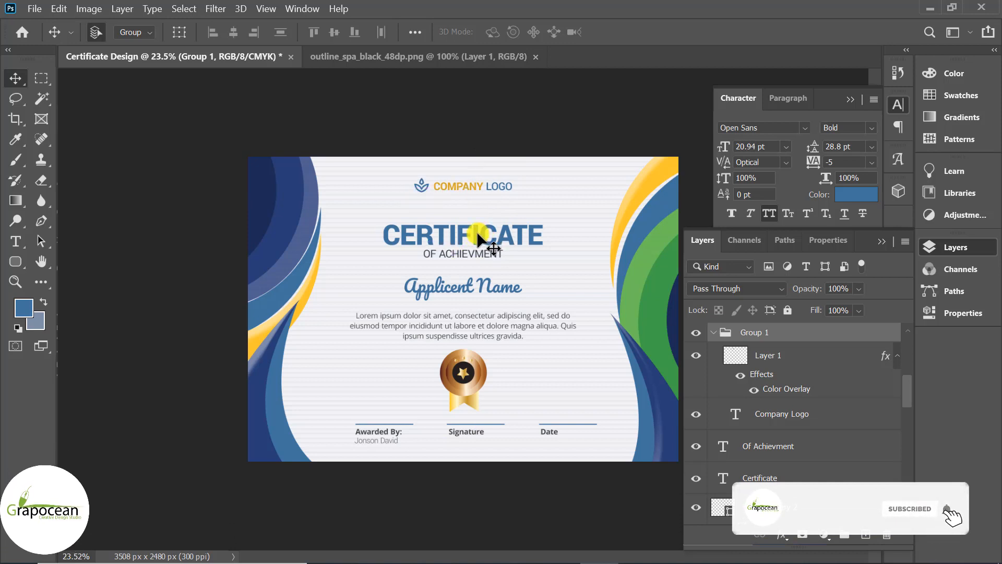
Move the certificate titles, applicant name, description paragraph and medal slightly upward beneath the logo.
click(478, 251)
shift+click(476, 252)
drag(476, 253, 476, 241)
mouse_move(493, 284)
mouse_down()
mouse_move(483, 270)
mouse_move(491, 310)
mouse_move(487, 264)
mouse_move(486, 279)
mouse_up()
drag(472, 378, 469, 366)
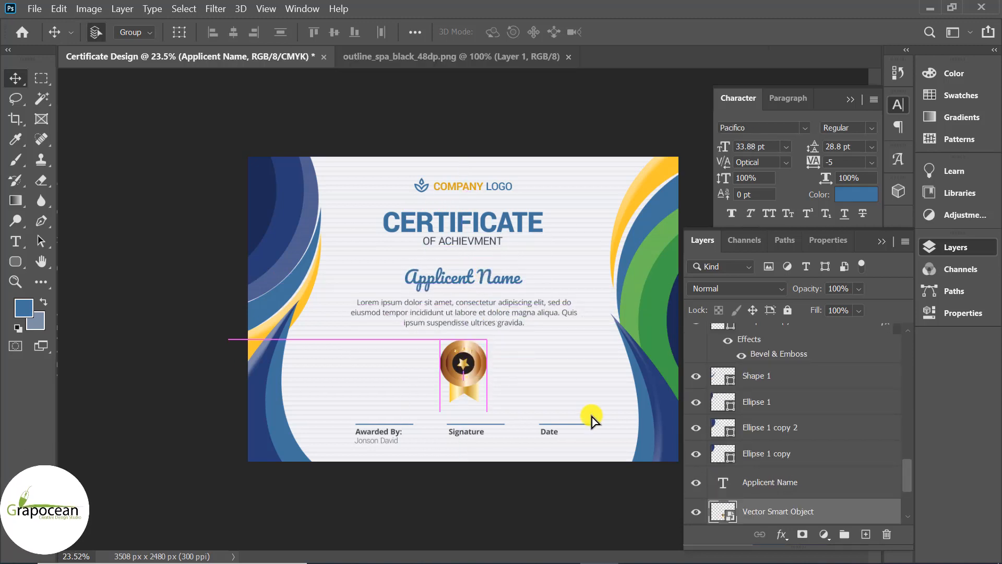
Try placing the medal on the left side of the certificate, above the awarded-by details.
key(ctrl+minus)
key(ctrl+minus)
scroll(556, 380, up, 4)
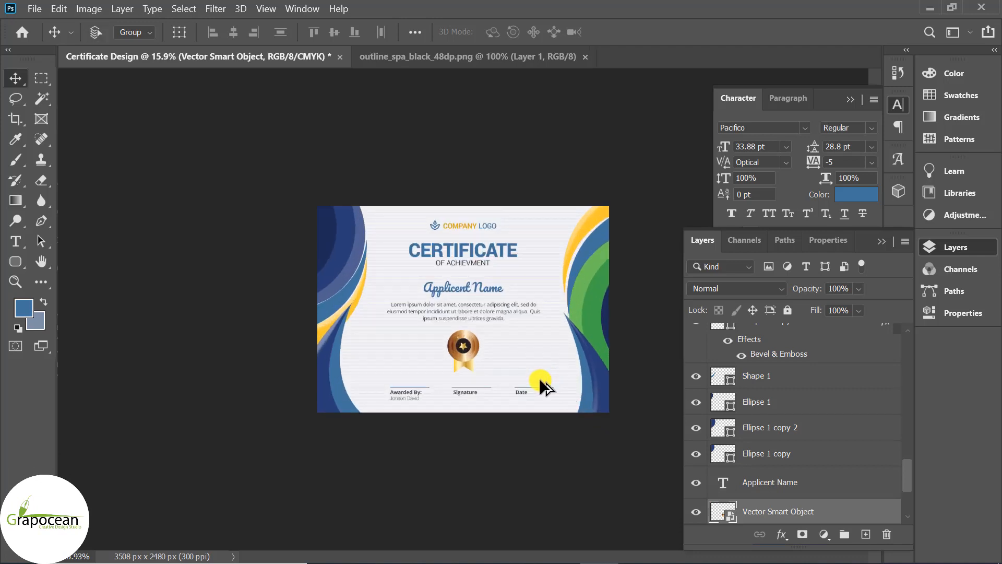
drag(545, 371, 311, 378)
key(ctrl+minus)
key(ctrl+minus)
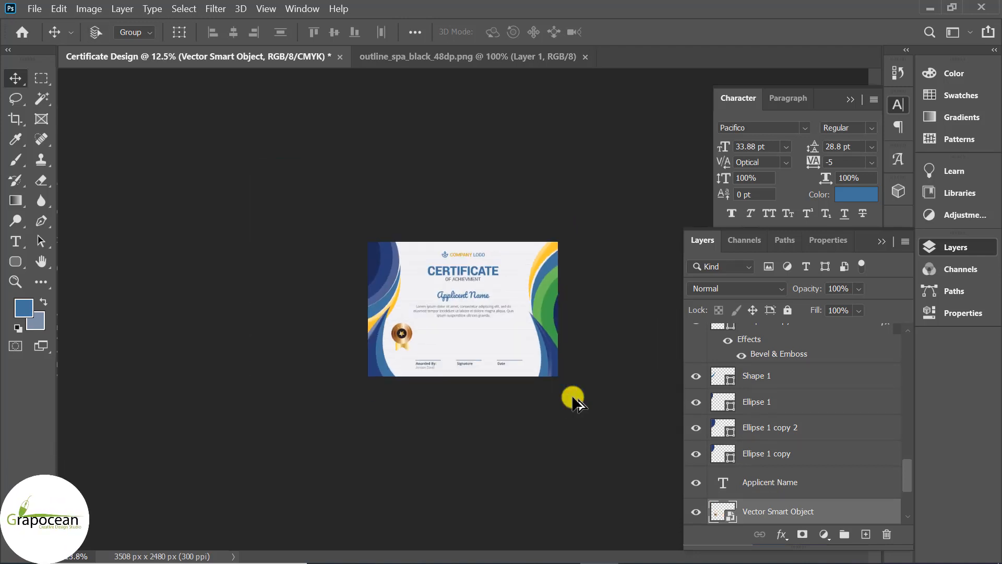
scroll(573, 397, up, 2)
key(ctrl+z)
Reposition the centered medal midway between the description paragraph and the row of blue lines.
scroll(548, 391, up, 2)
drag(471, 373, 470, 365)
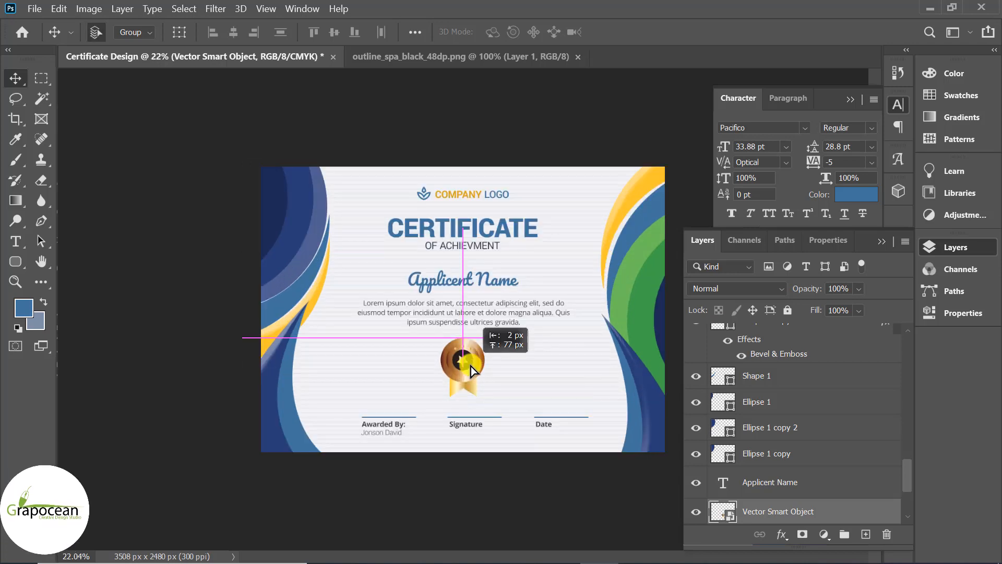
key(ctrl+plus)
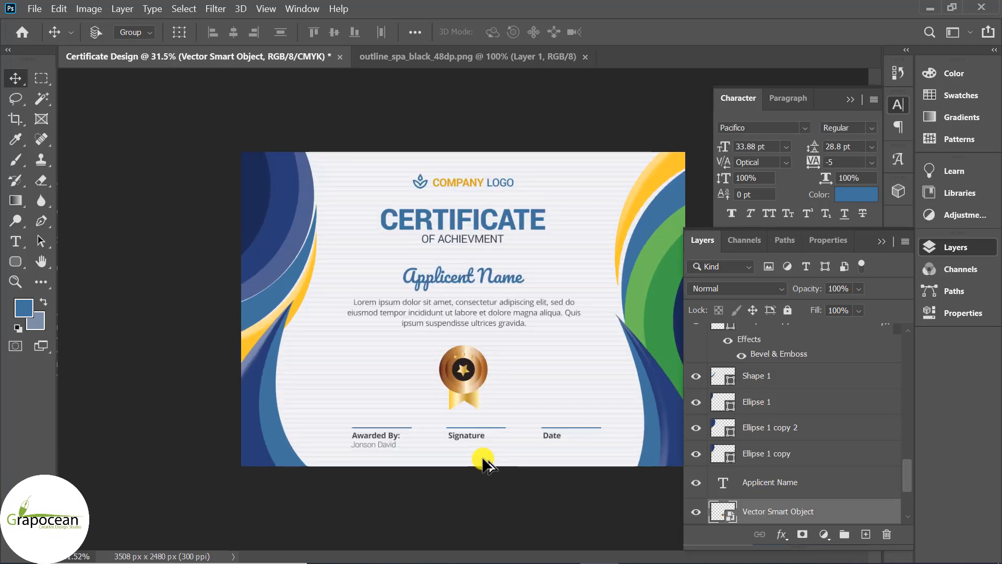
Shift the "Signature" and "Date" labels to the right so each is centered under its blue line.
drag(484, 475, 514, 478)
drag(584, 471, 612, 480)
scroll(543, 496, down, 3)
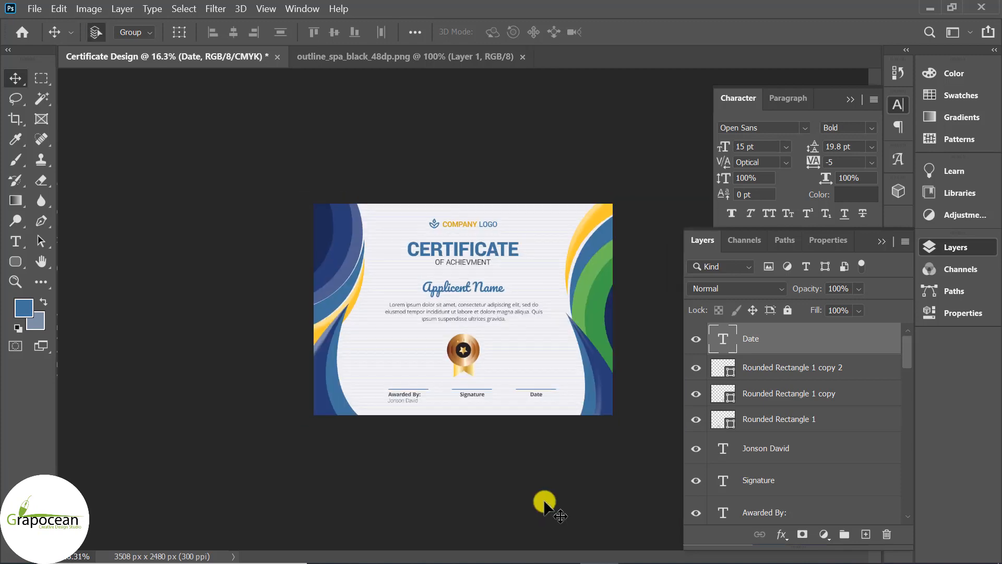
scroll(509, 456, up, 2)
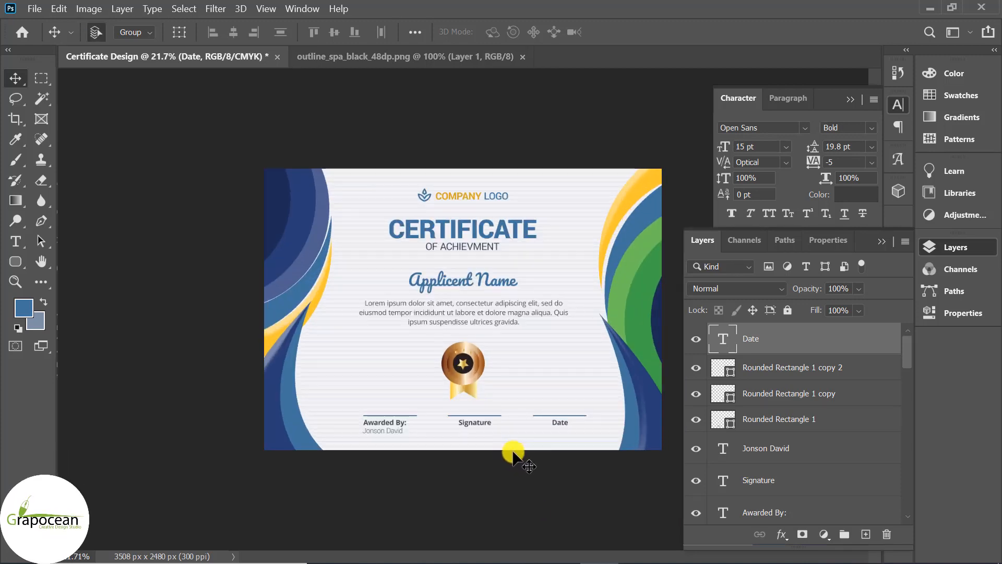
scroll(511, 451, up, 1)
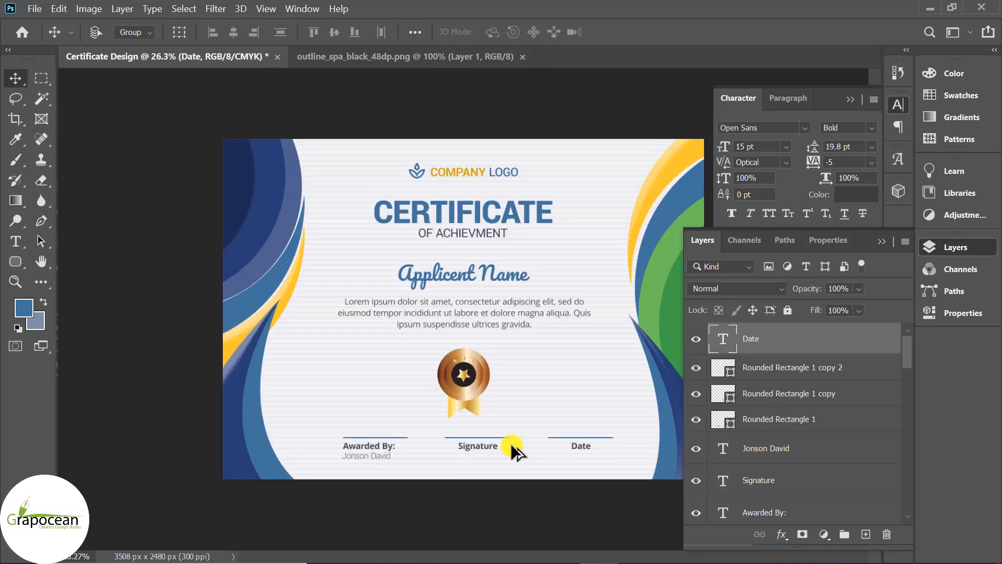
scroll(512, 448, down, 2)
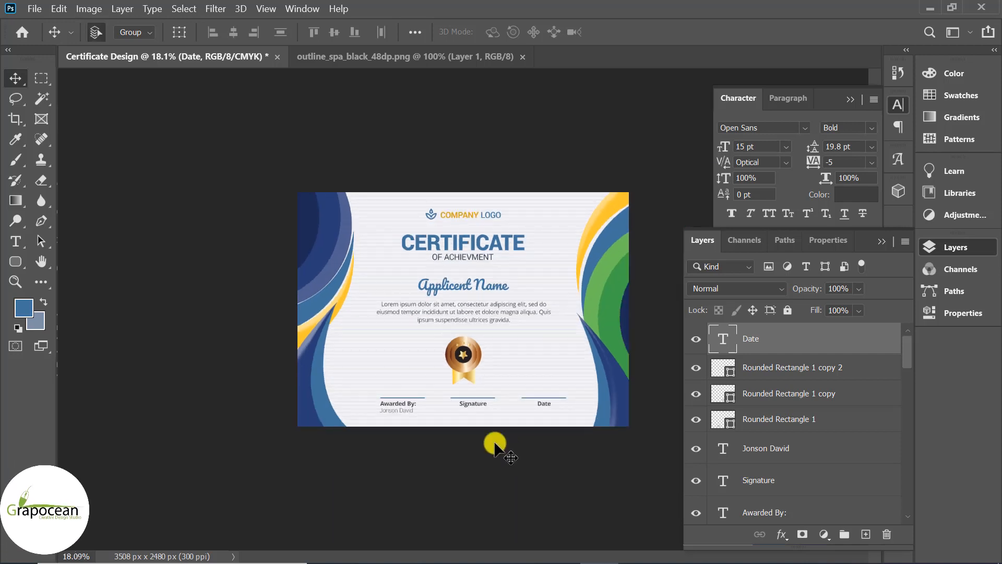